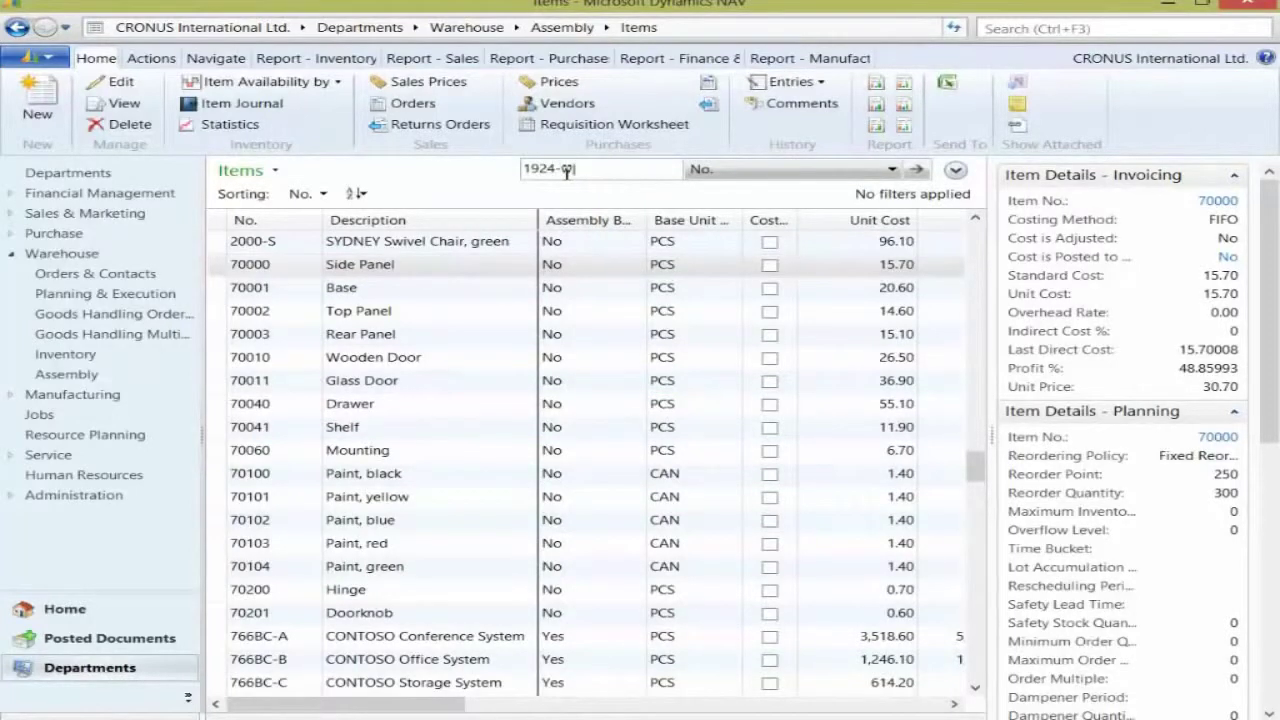
Step: Filter the item list to numbers 1924-W and 70000 through 70003, and review the details of items 1924-W and 70000
text(0000..70003)
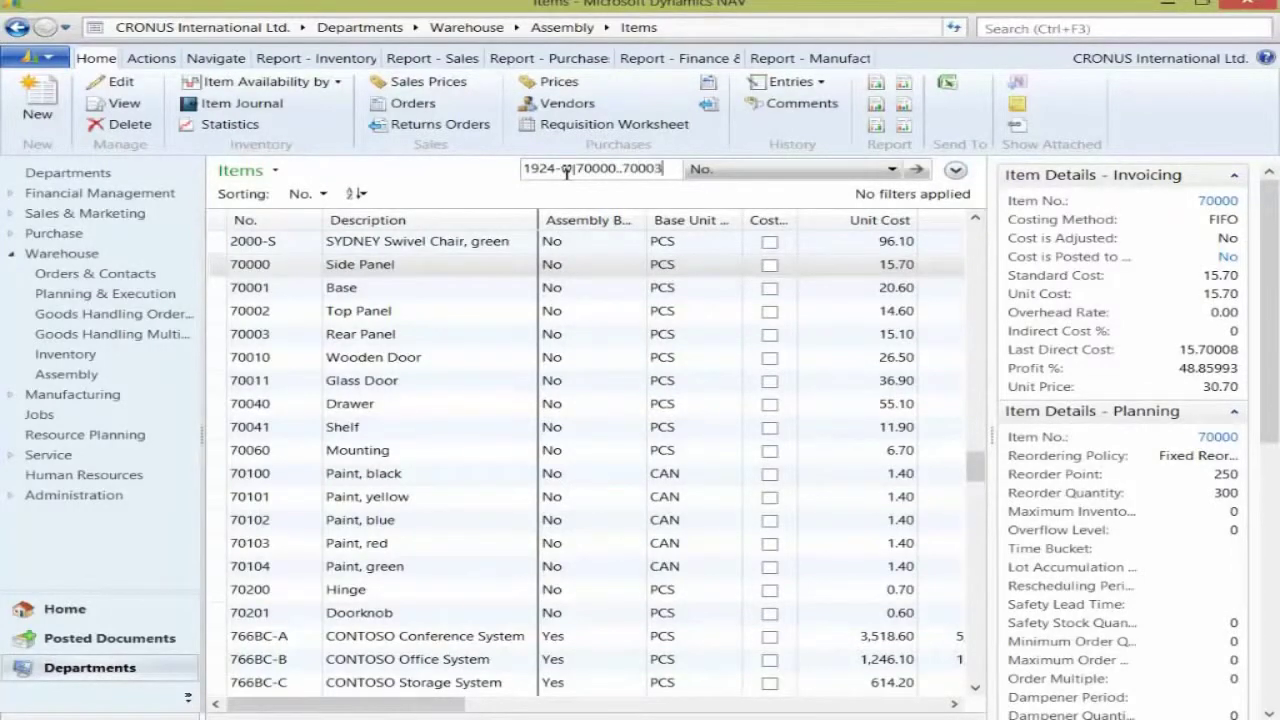
key(Return)
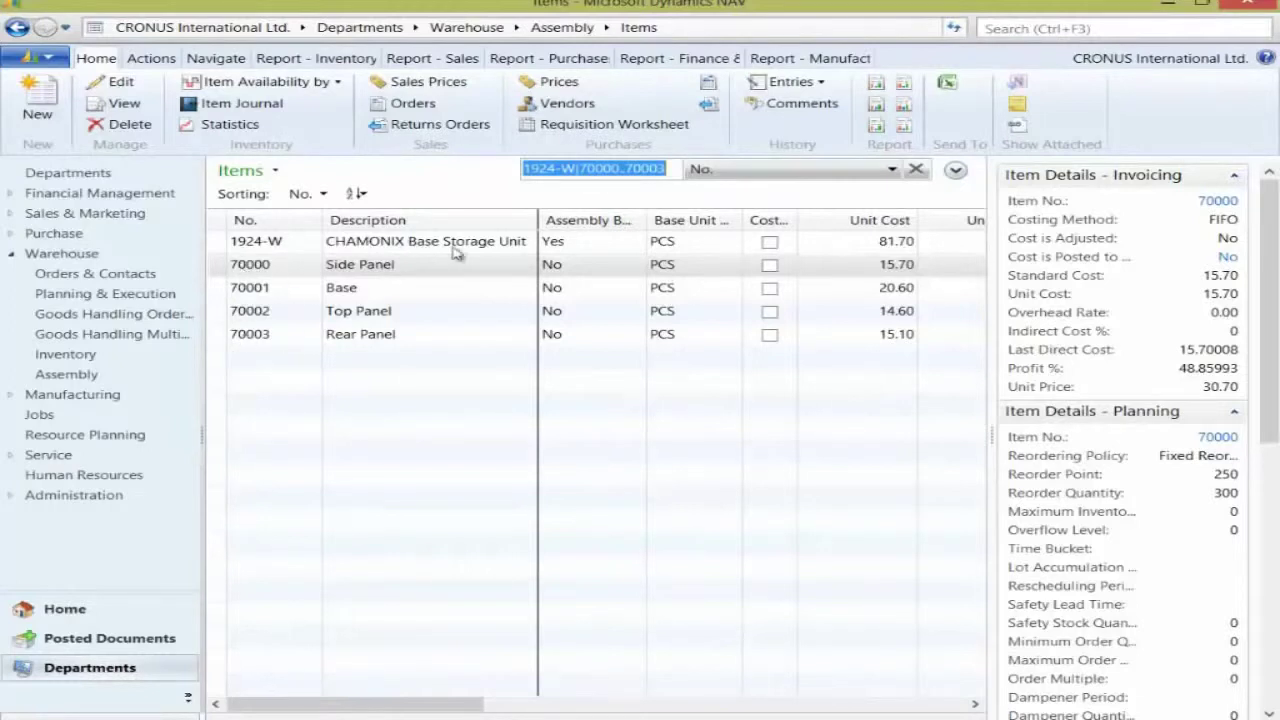
click(505, 246)
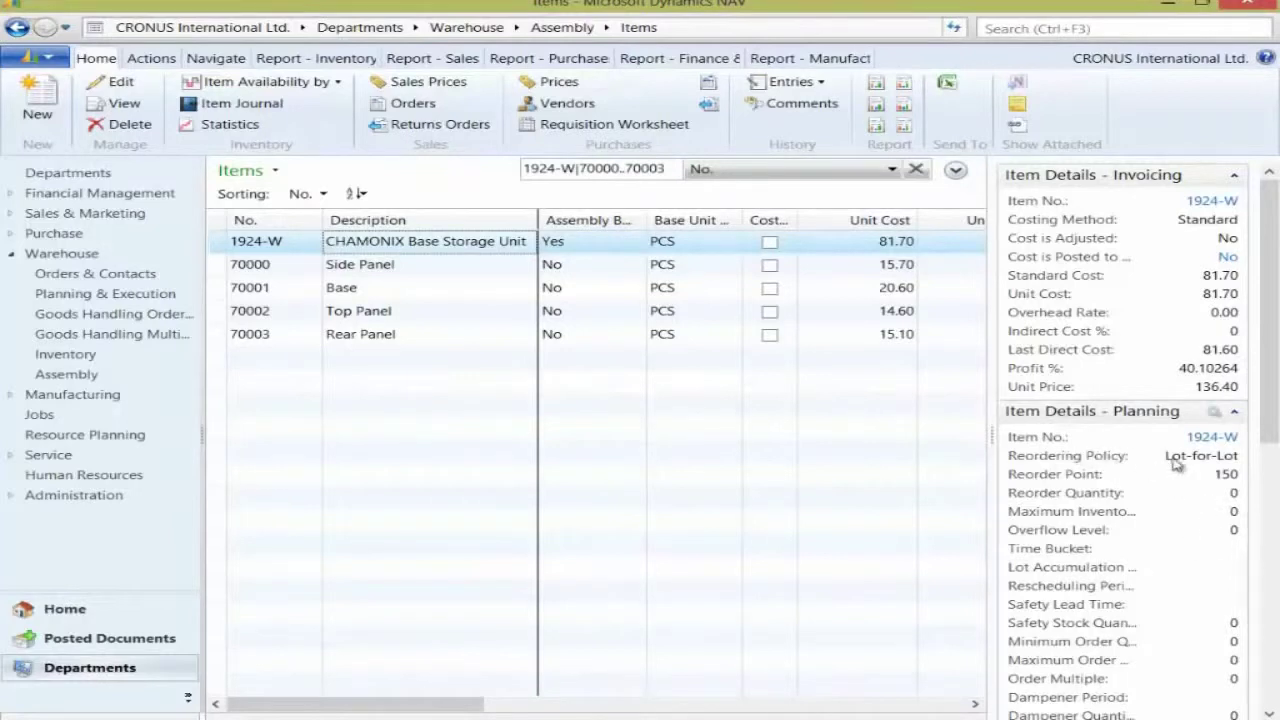
click(262, 268)
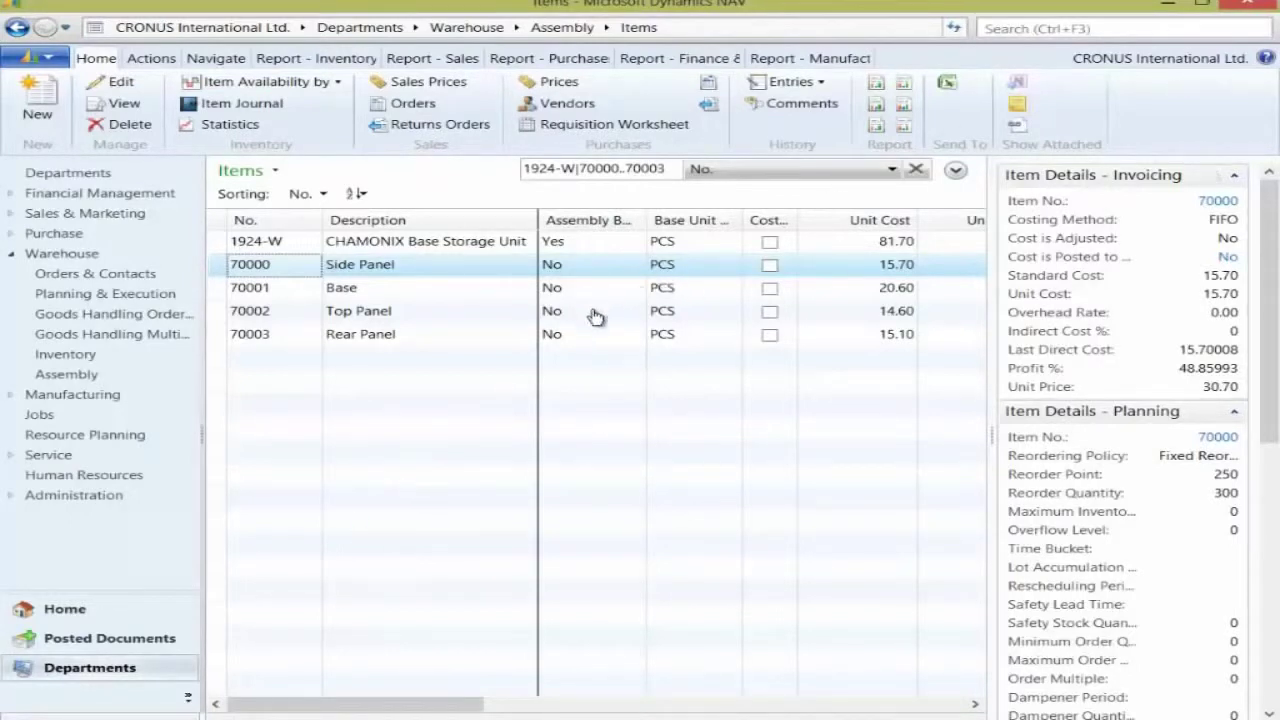
Step: Open the first sales order for The Cannon Group PLC from the assembly sales orders and review its 1924-W line
click(86, 375)
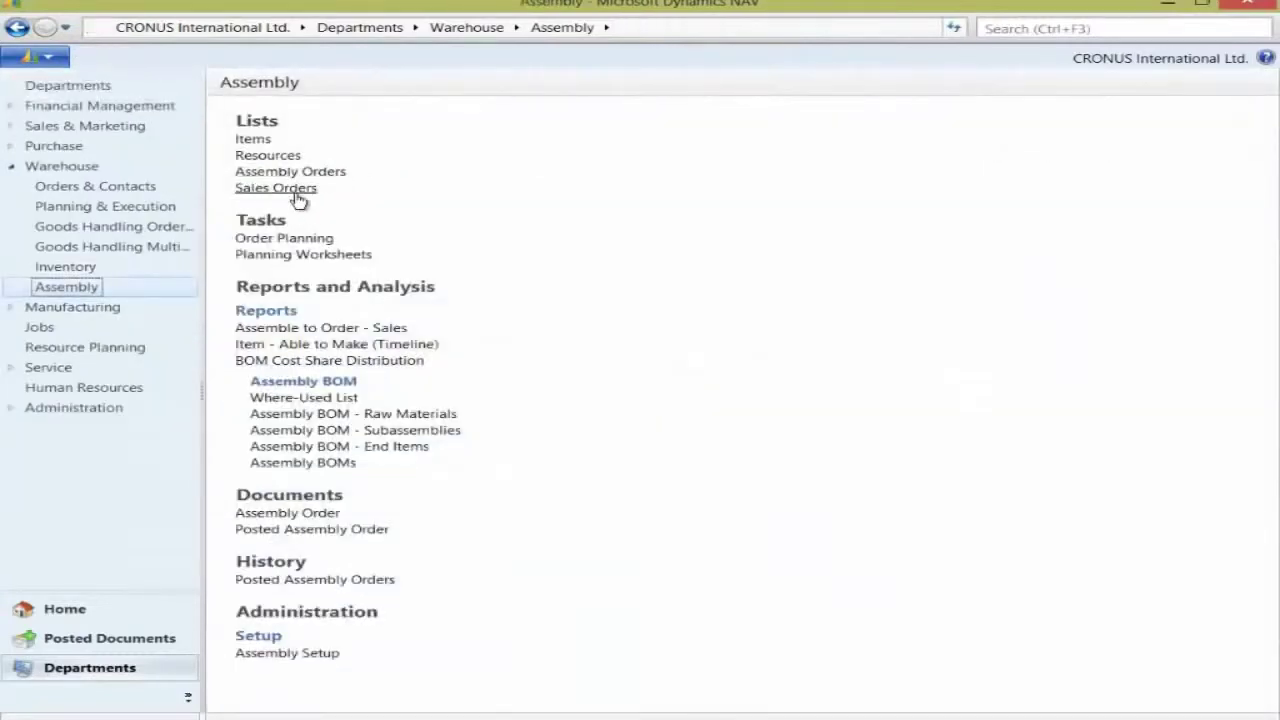
click(277, 188)
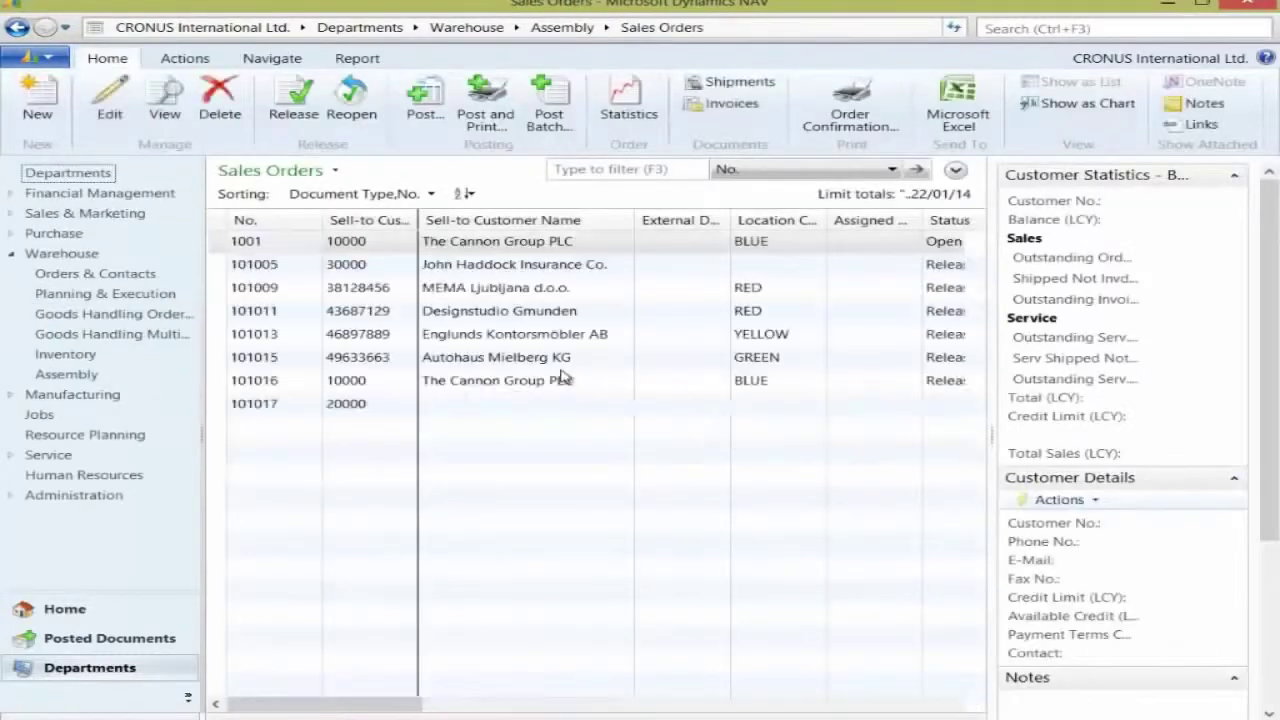
click(245, 241)
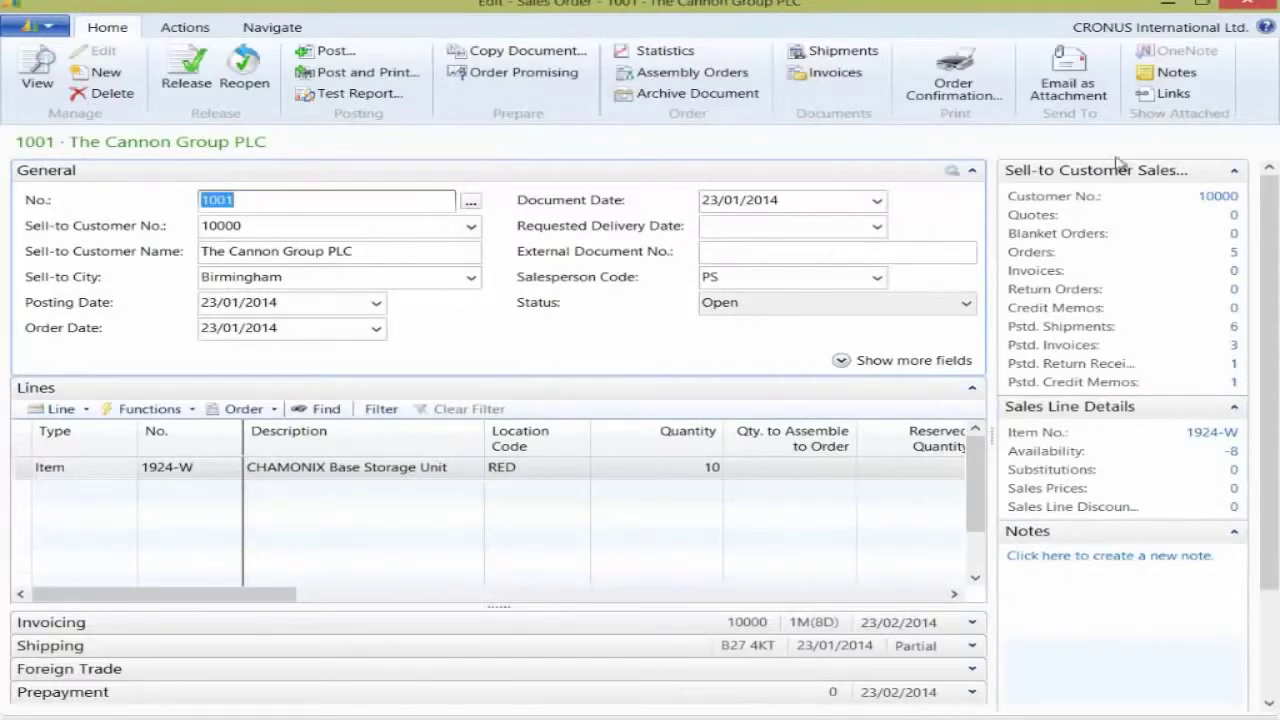
key(Escape)
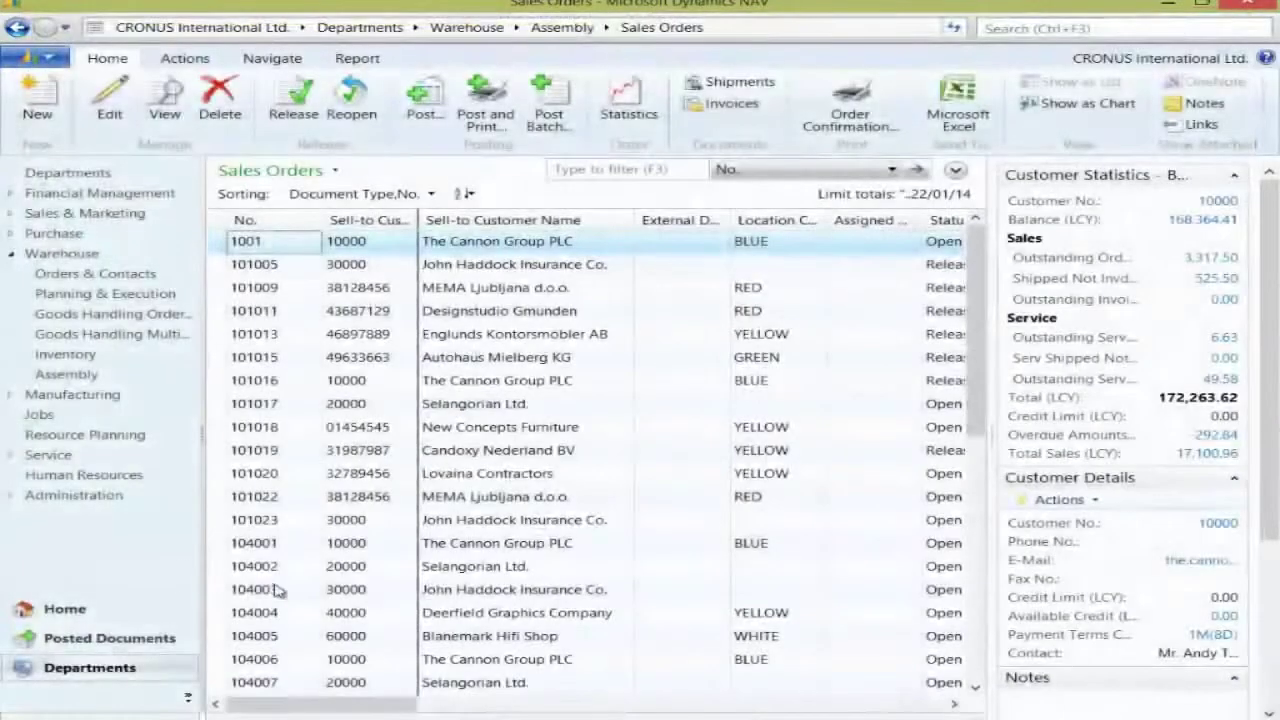
Step: Open Order Planning from the warehouse assembly tasks and calculate the plan for all demand
click(162, 376)
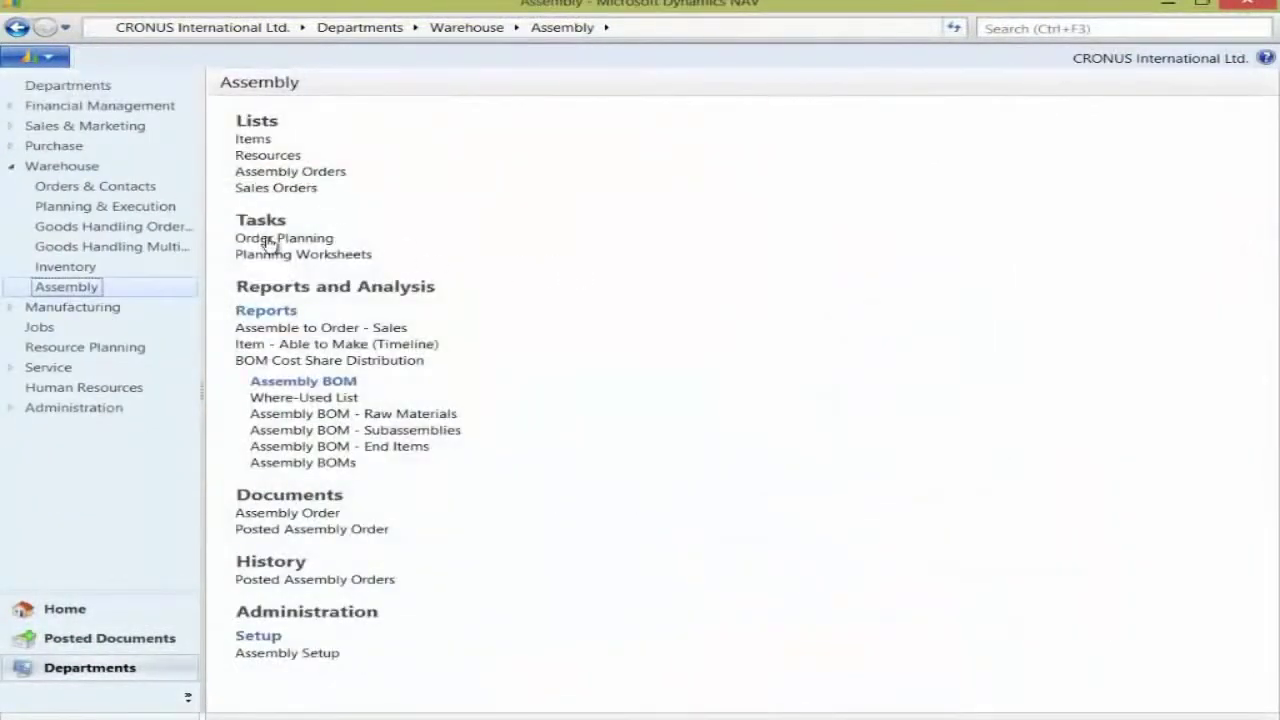
click(290, 239)
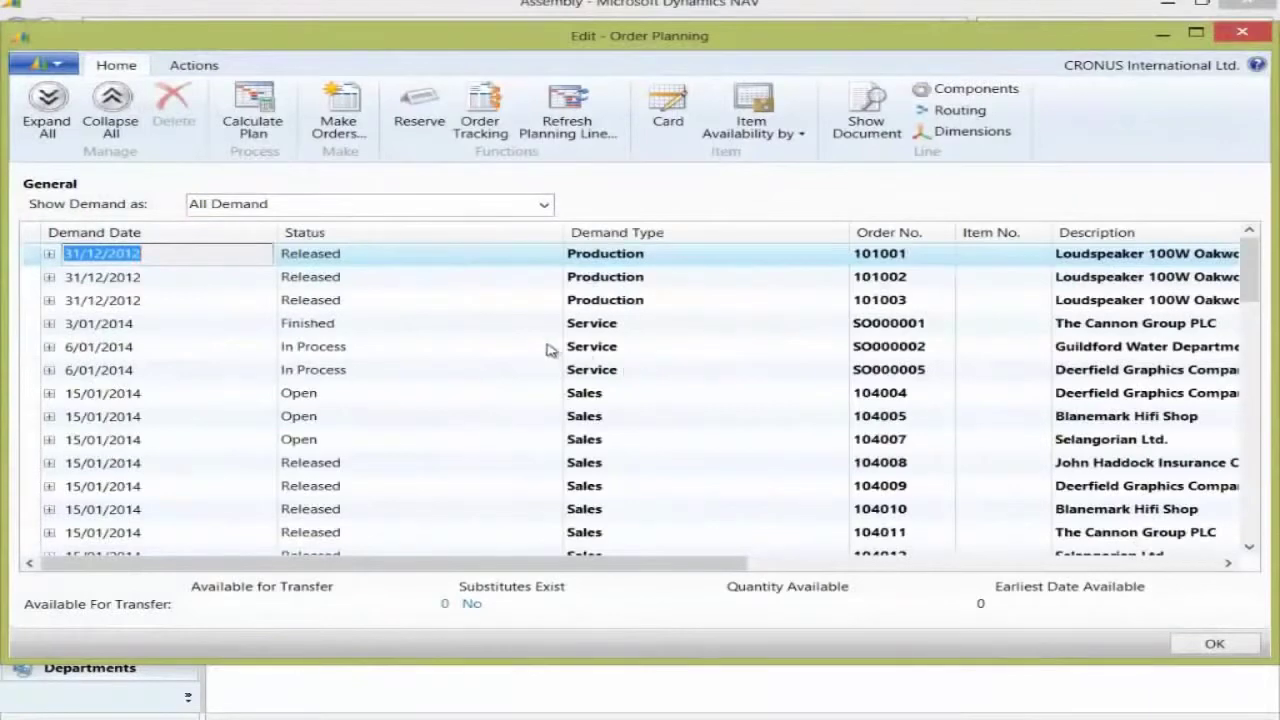
click(250, 110)
Step: Expand The Cannon Group PLC's sales demand dated 23/01/2014 and examine item 1924-W's needed quantity and replenishment system
drag(1252, 262, 1248, 452)
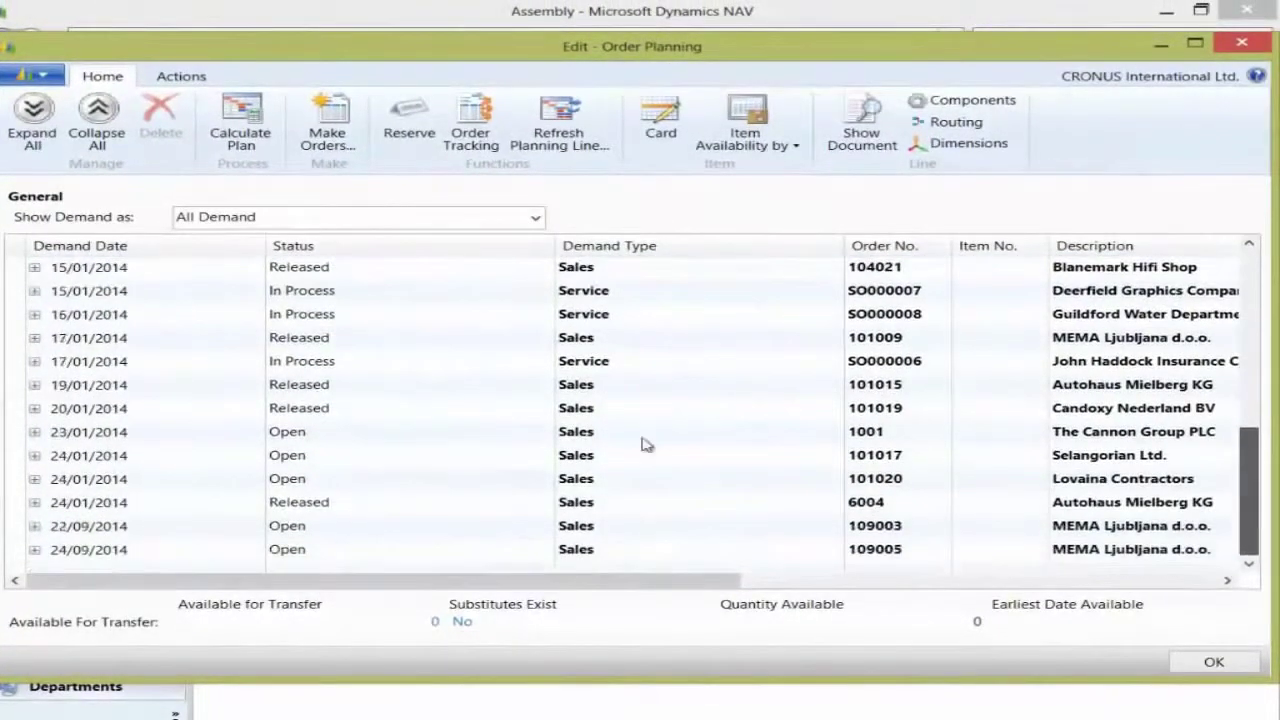
click(35, 432)
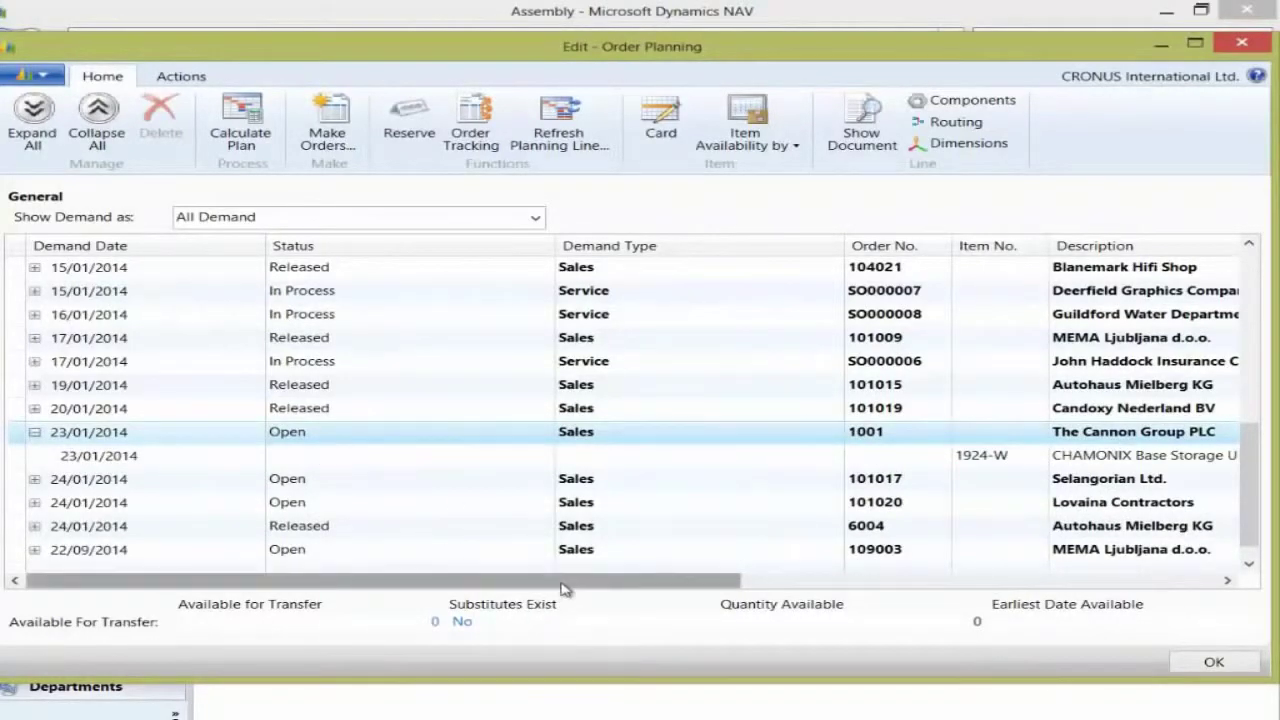
drag(567, 582, 928, 511)
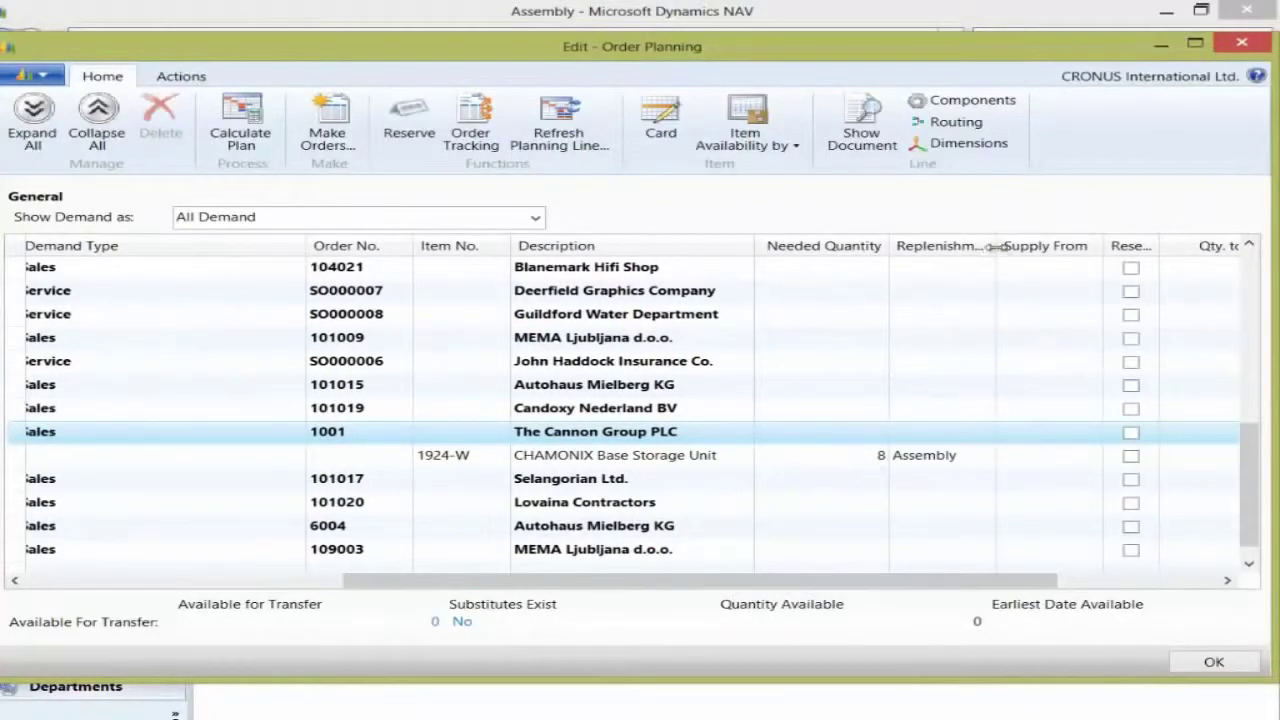
drag(995, 245, 1064, 245)
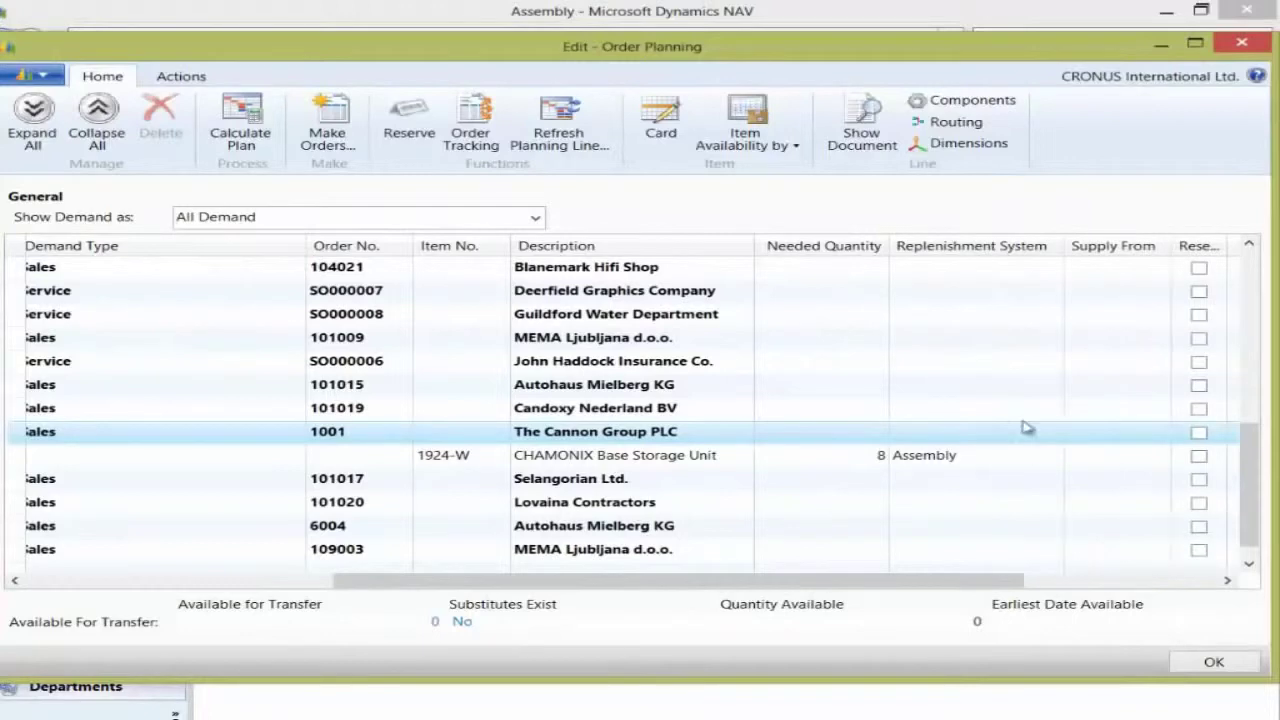
click(936, 457)
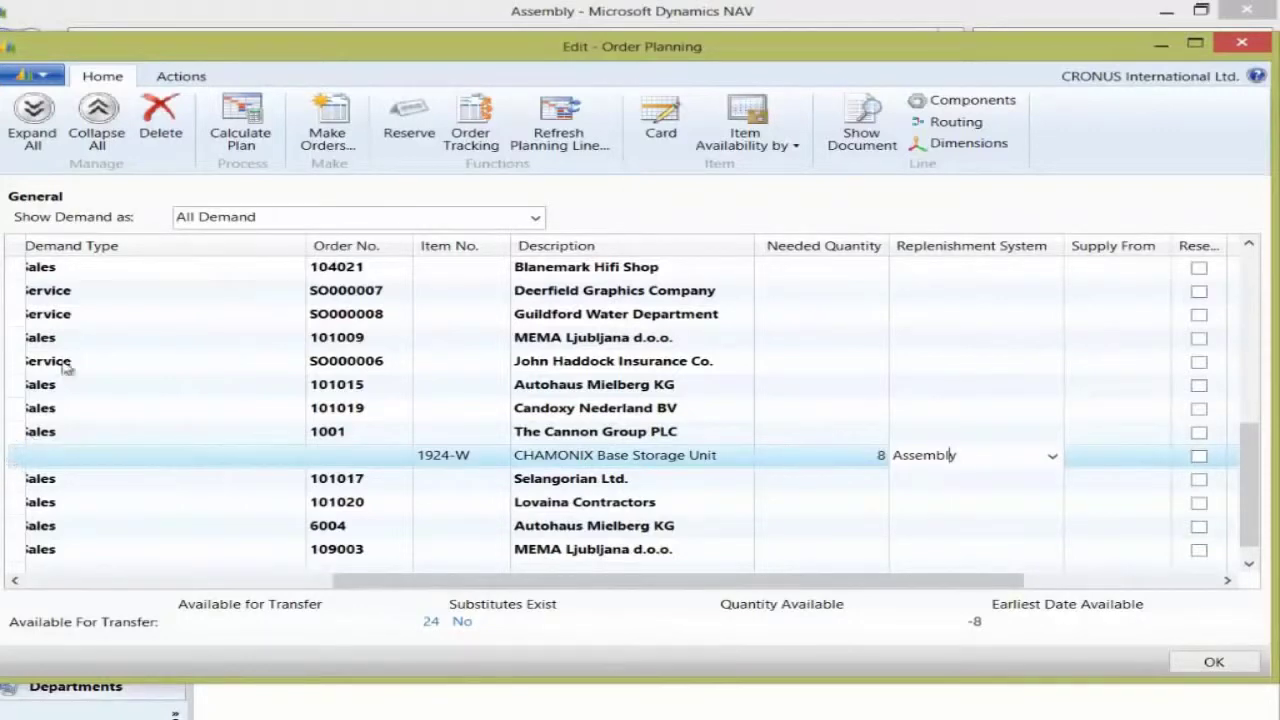
click(614, 583)
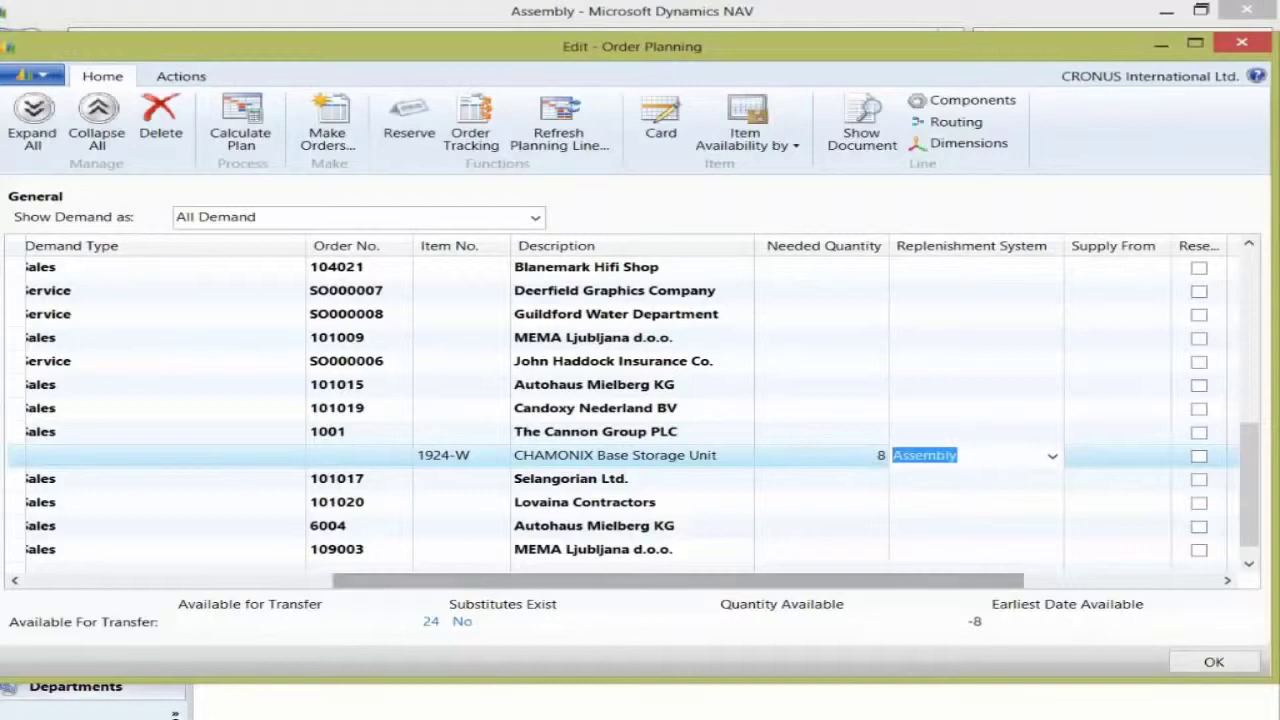
Step: Check Assembly Demand, switch the plan to Sales Demand and expand The Cannon Group PLC's demand dated 23/01/2014
click(540, 220)
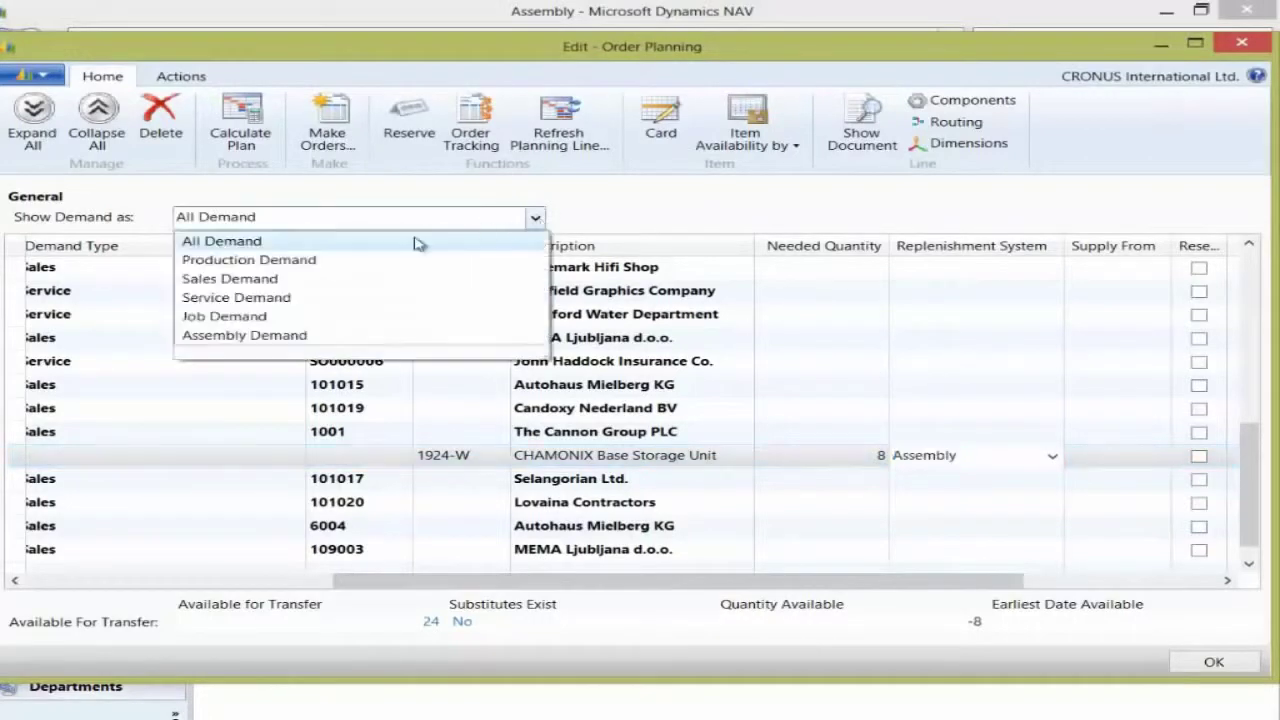
click(272, 338)
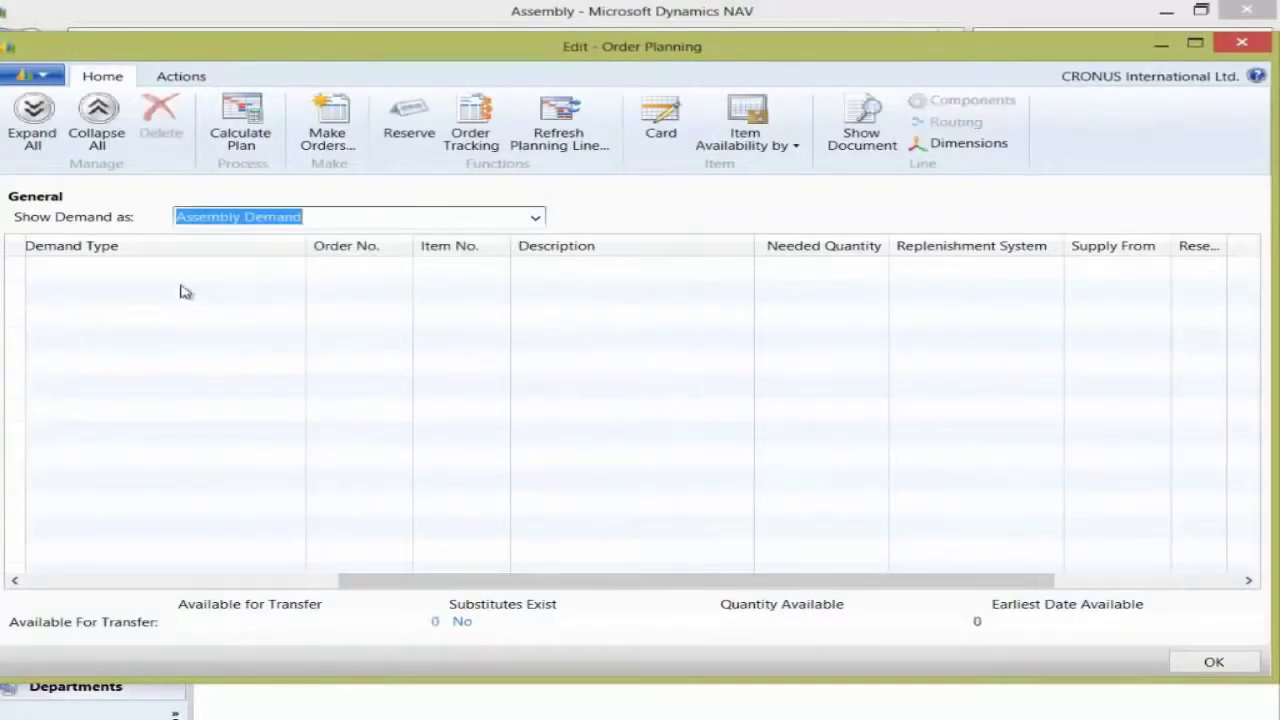
click(538, 220)
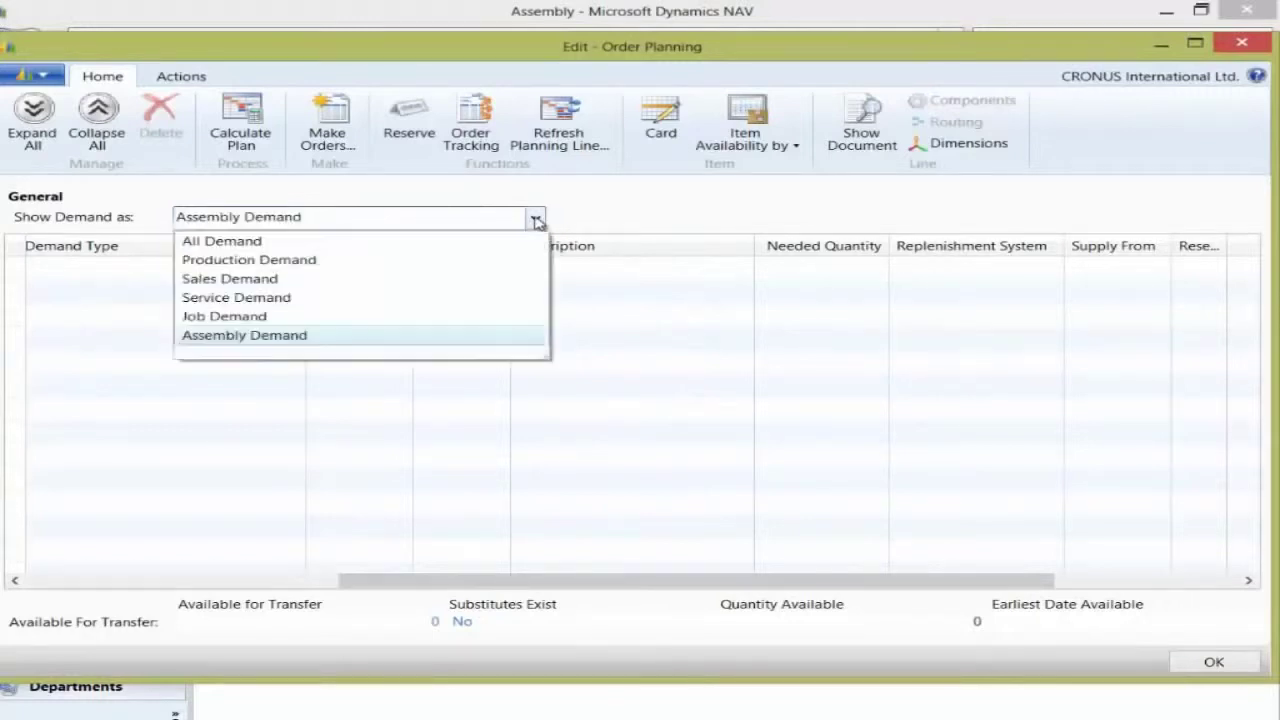
click(206, 284)
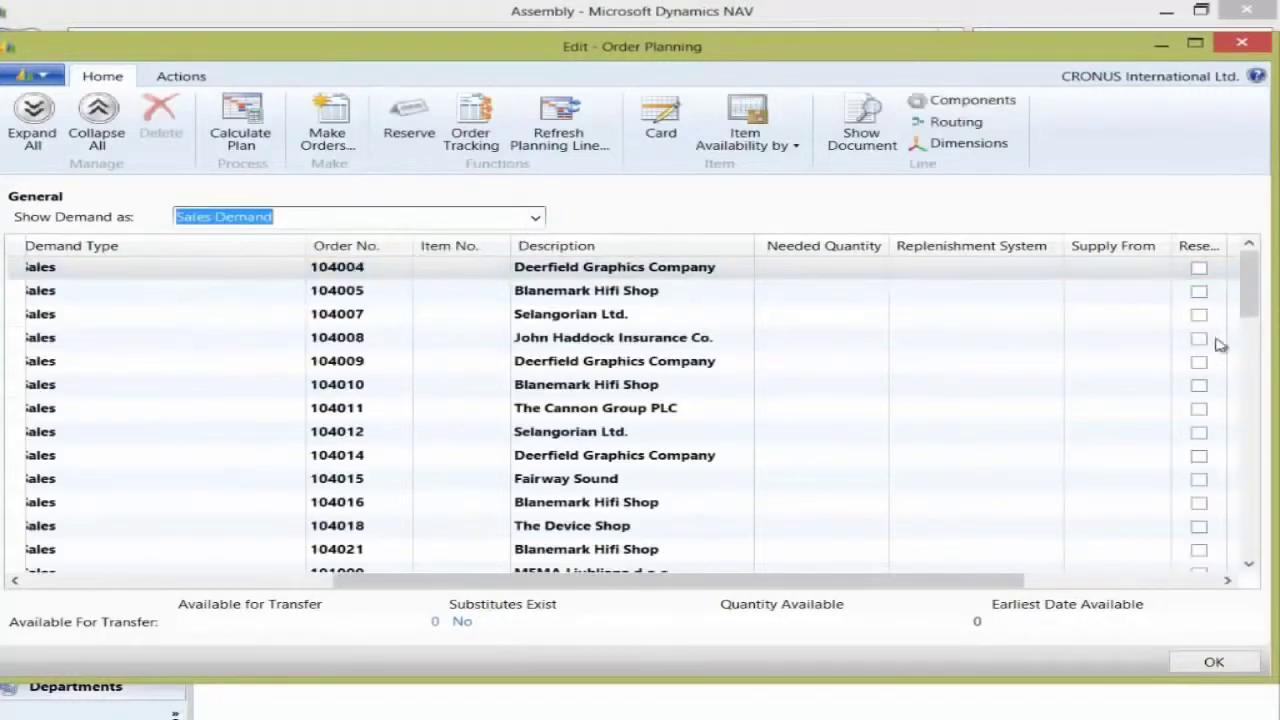
drag(1247, 285, 1243, 392)
click(34, 478)
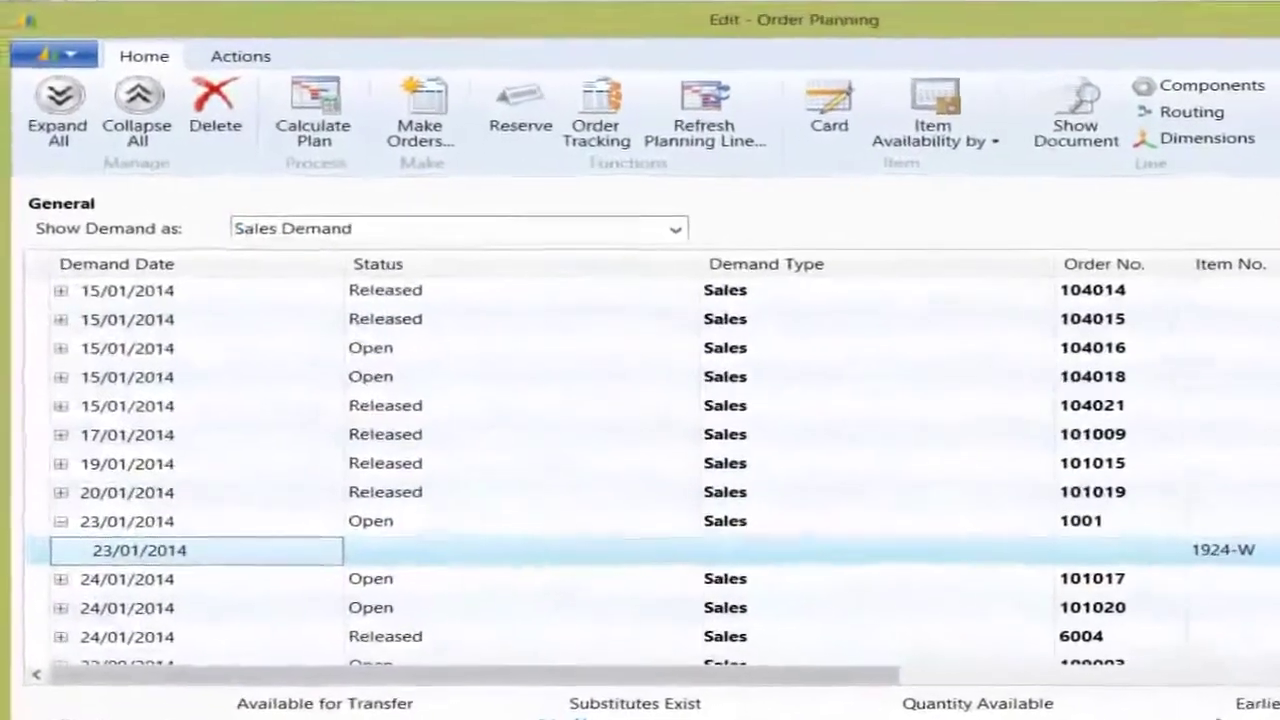
Step: Make supply orders for the active sales demand, with assembly order creation set to Make Assembly Orders
click(424, 112)
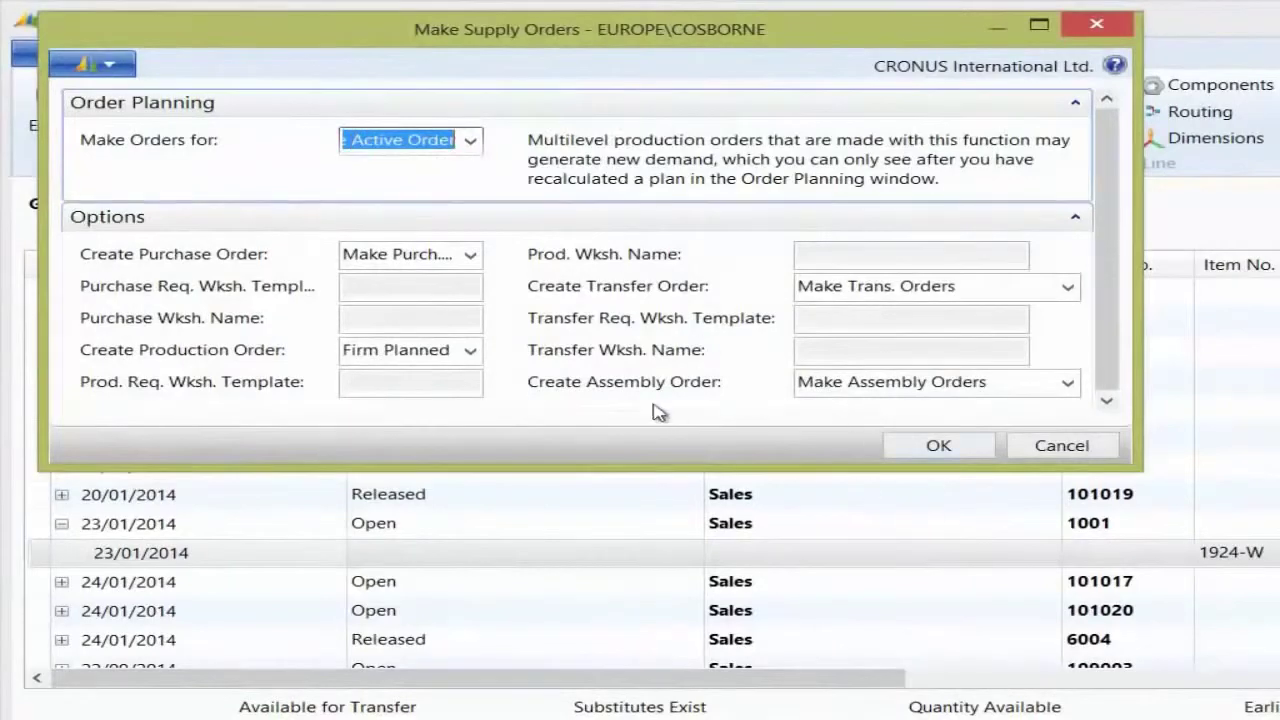
click(1019, 387)
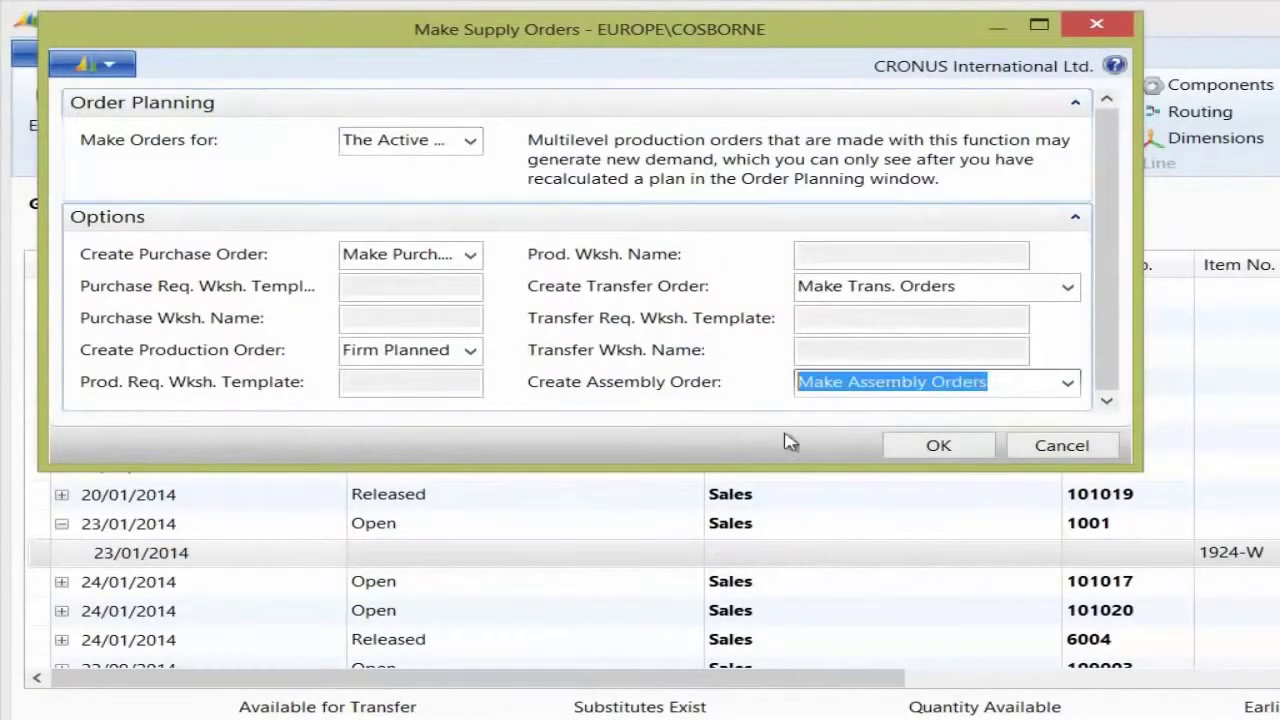
click(960, 447)
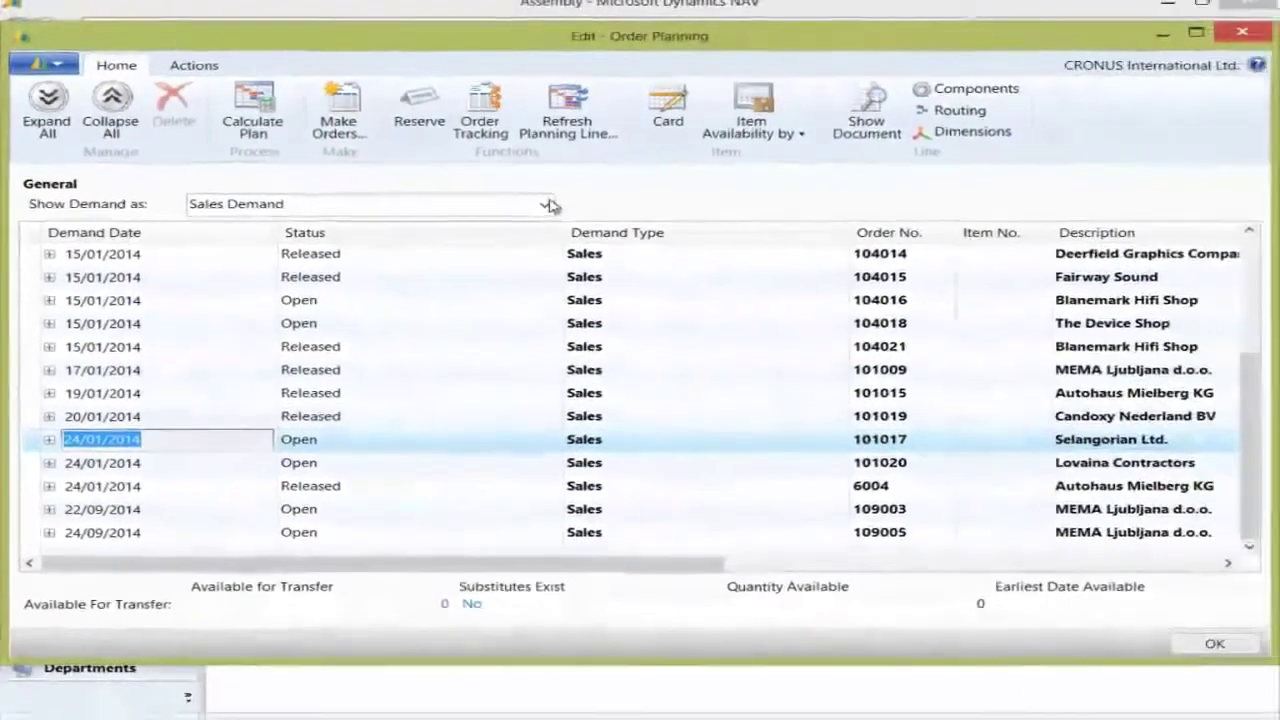
Step: Recalculate the plan for Assembly Demand and expand the CHAMONIX Base Storage Unit order to review its component needs
click(612, 216)
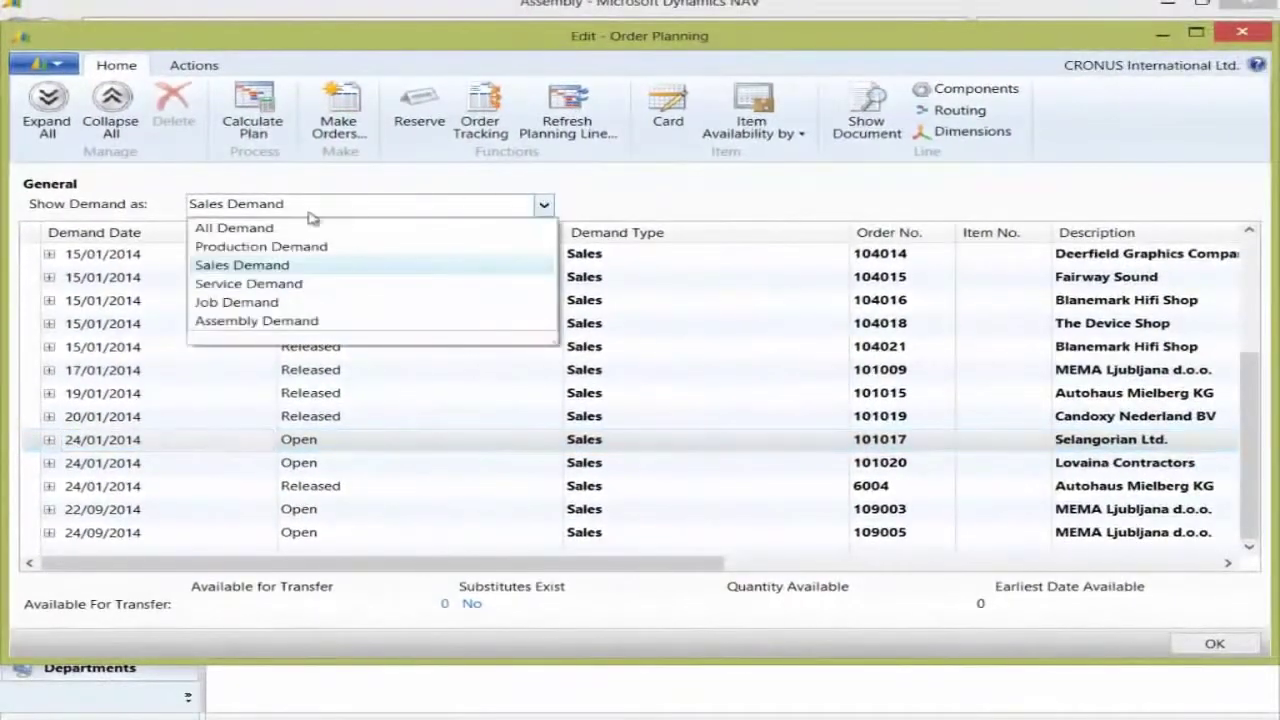
click(265, 321)
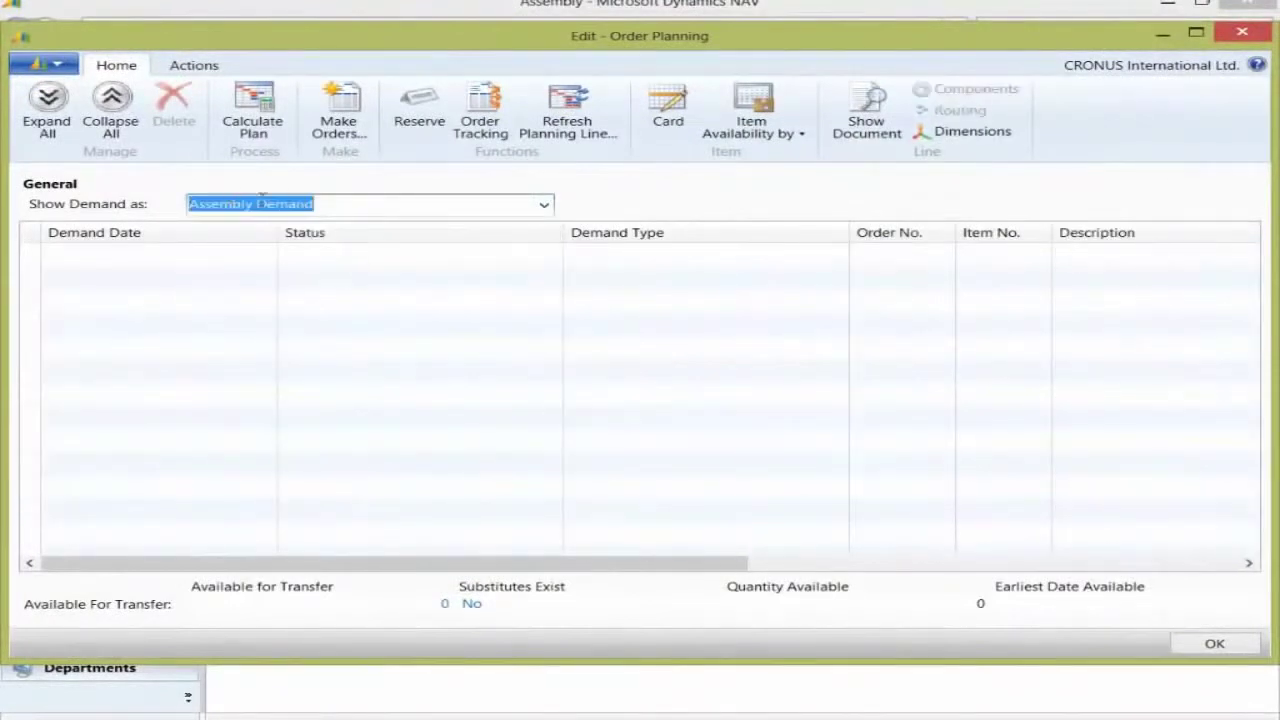
click(243, 120)
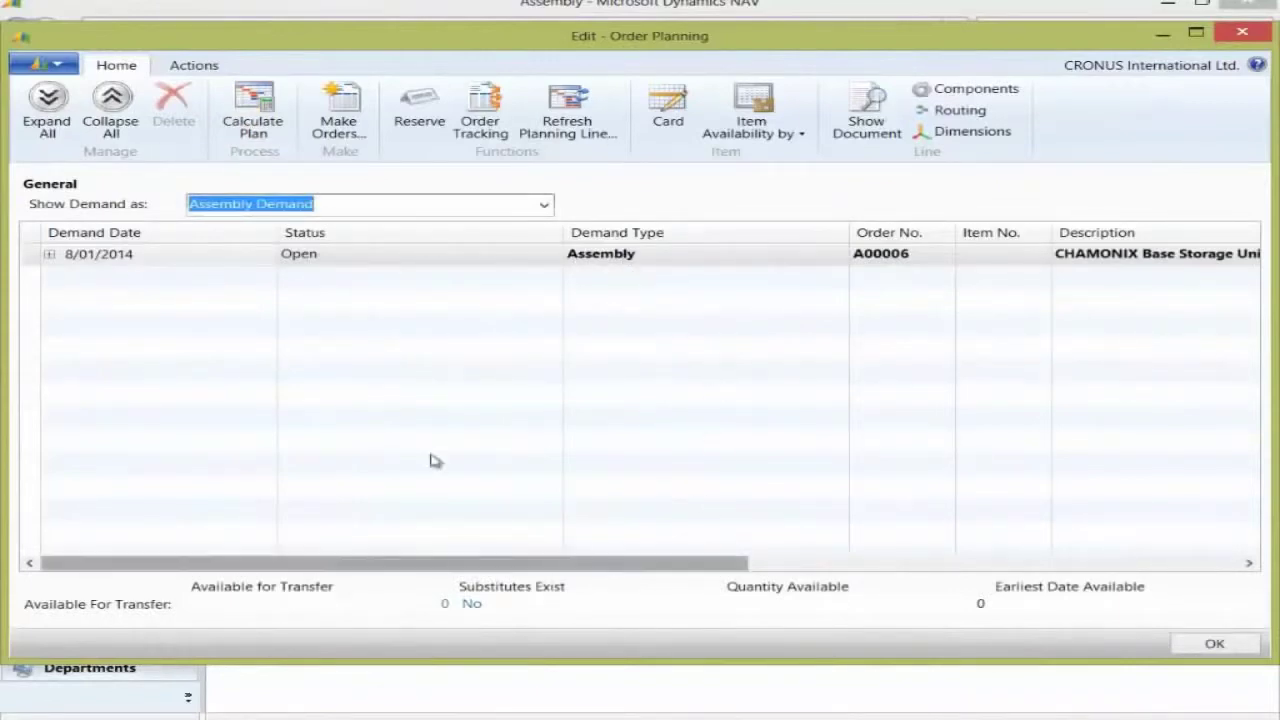
click(49, 257)
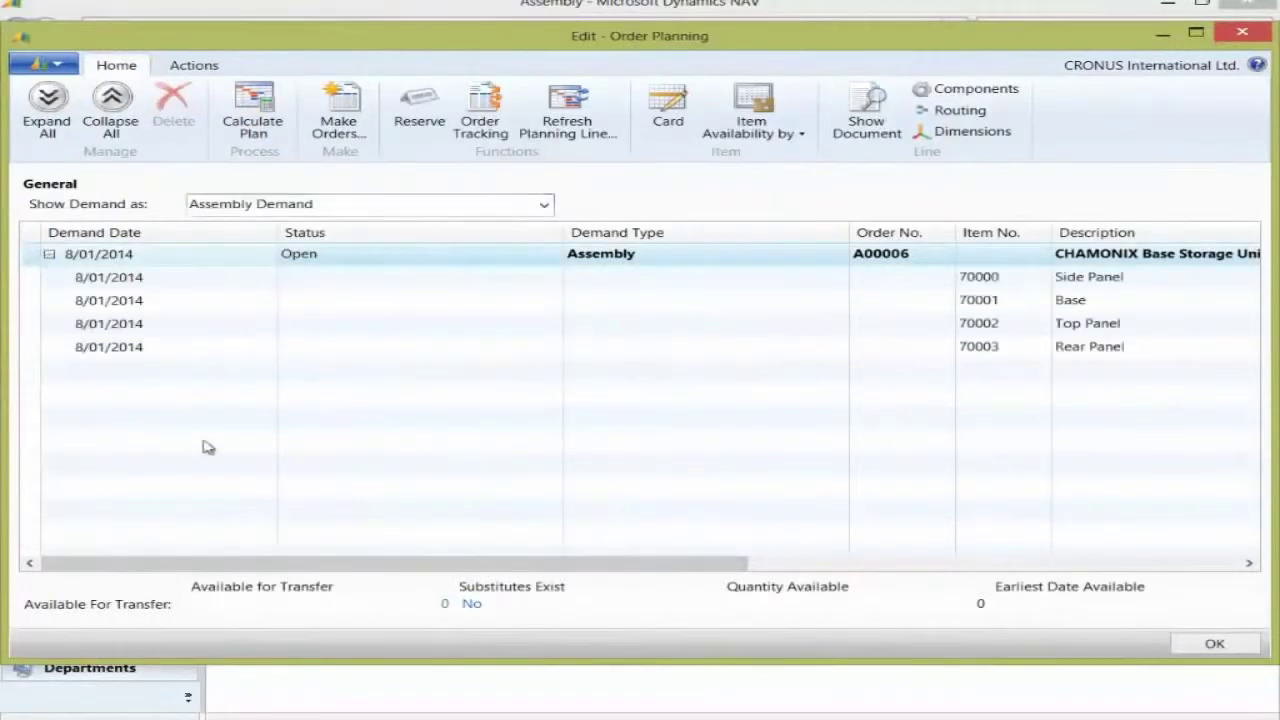
drag(617, 566, 925, 566)
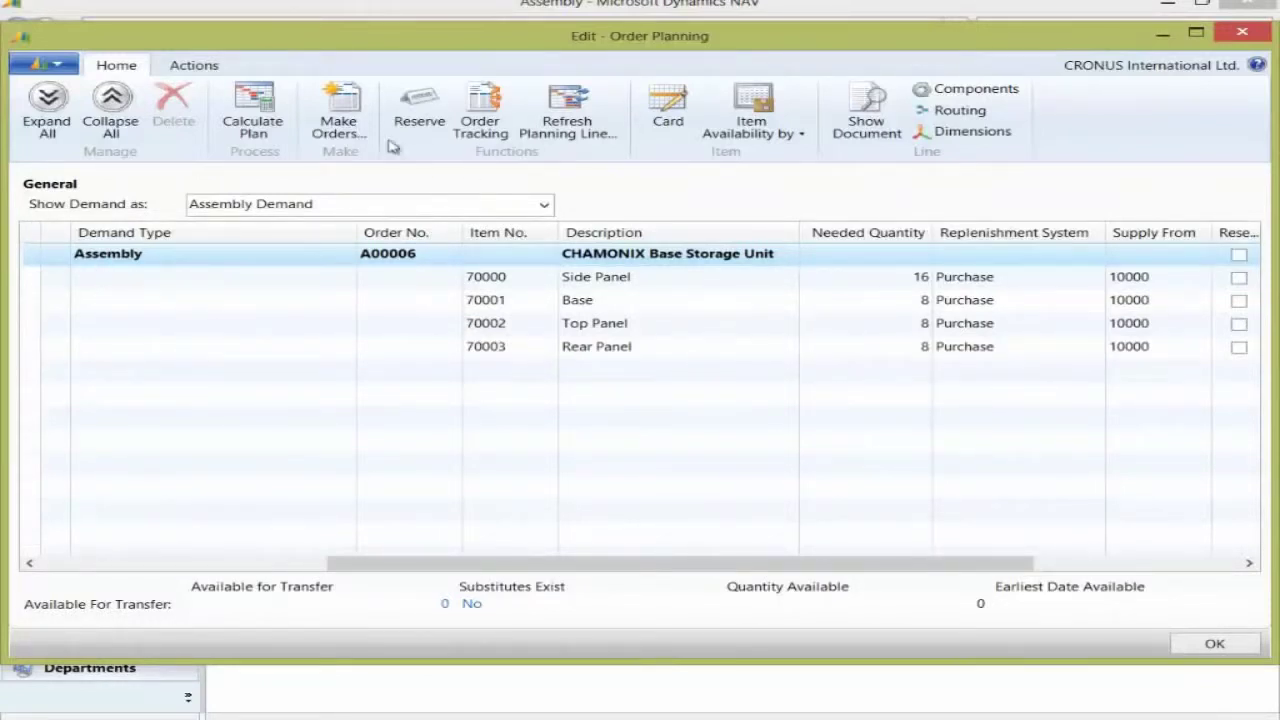
Step: Make supply orders for the active assembly demand to purchase its components, and close Order Planning
click(338, 110)
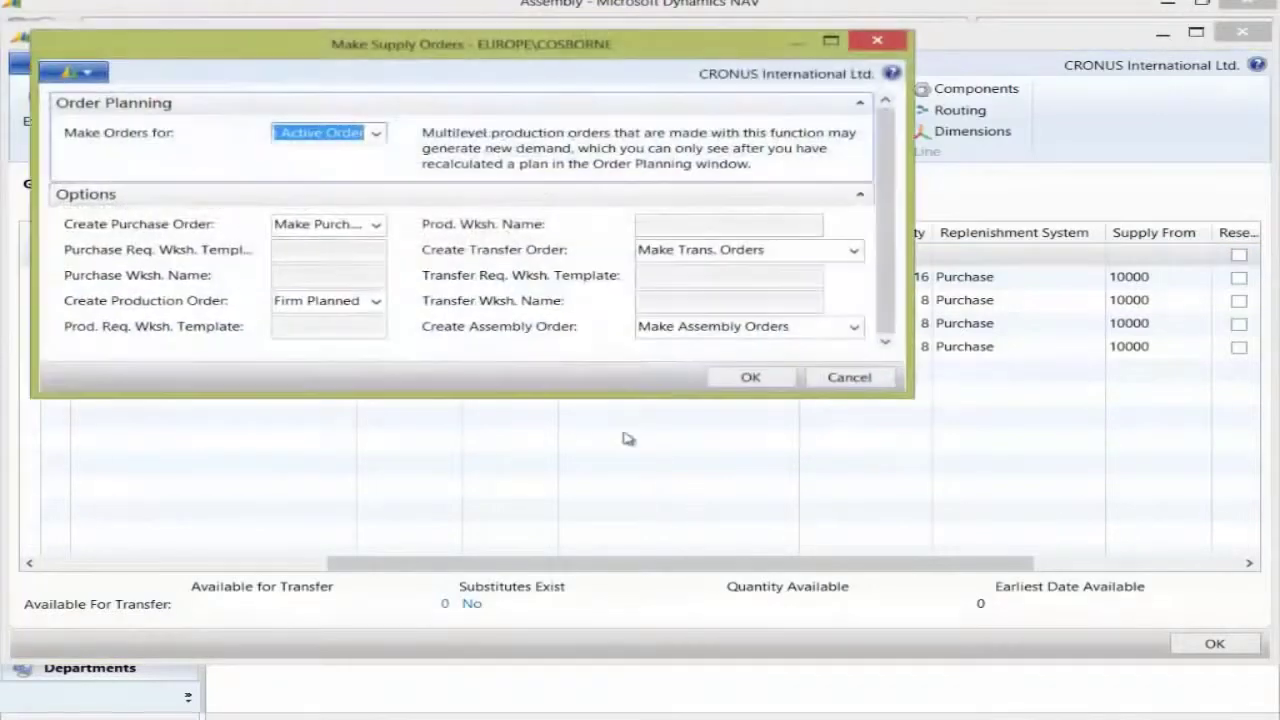
click(750, 377)
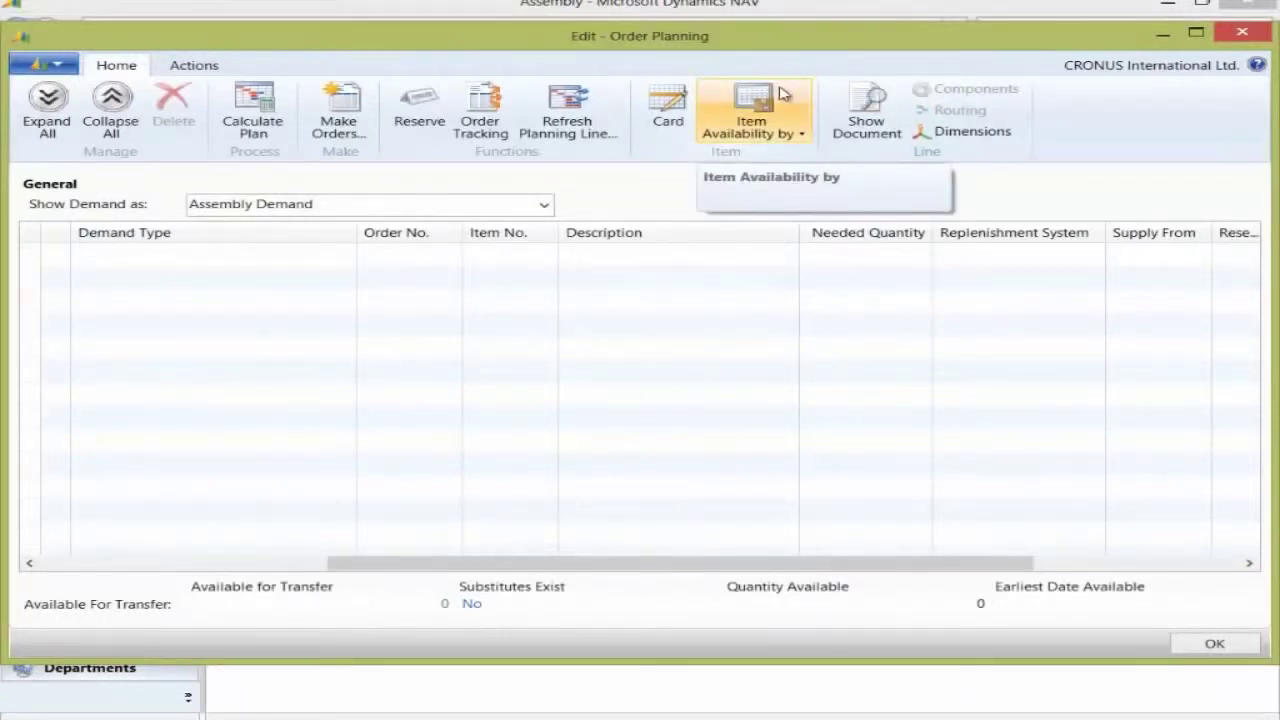
key(Escape)
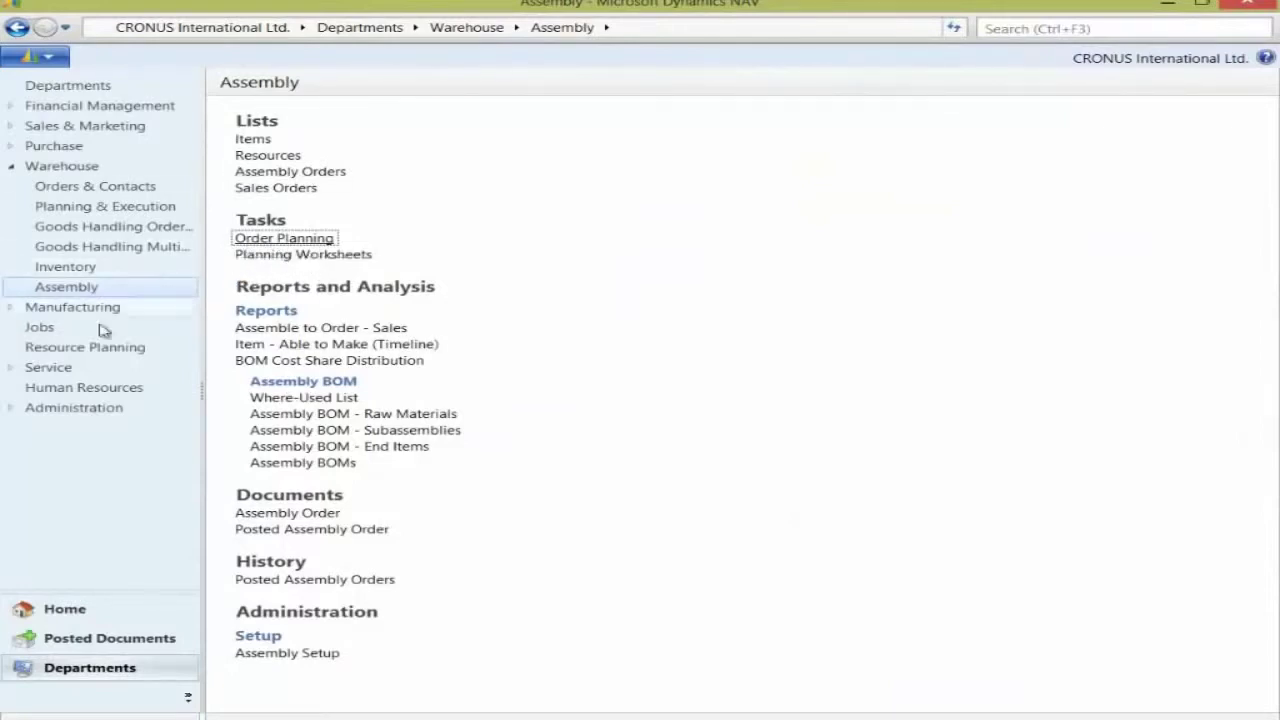
Step: Open the CHAMONIX Base Storage Unit order from the Assembly Orders list and delete it
click(84, 288)
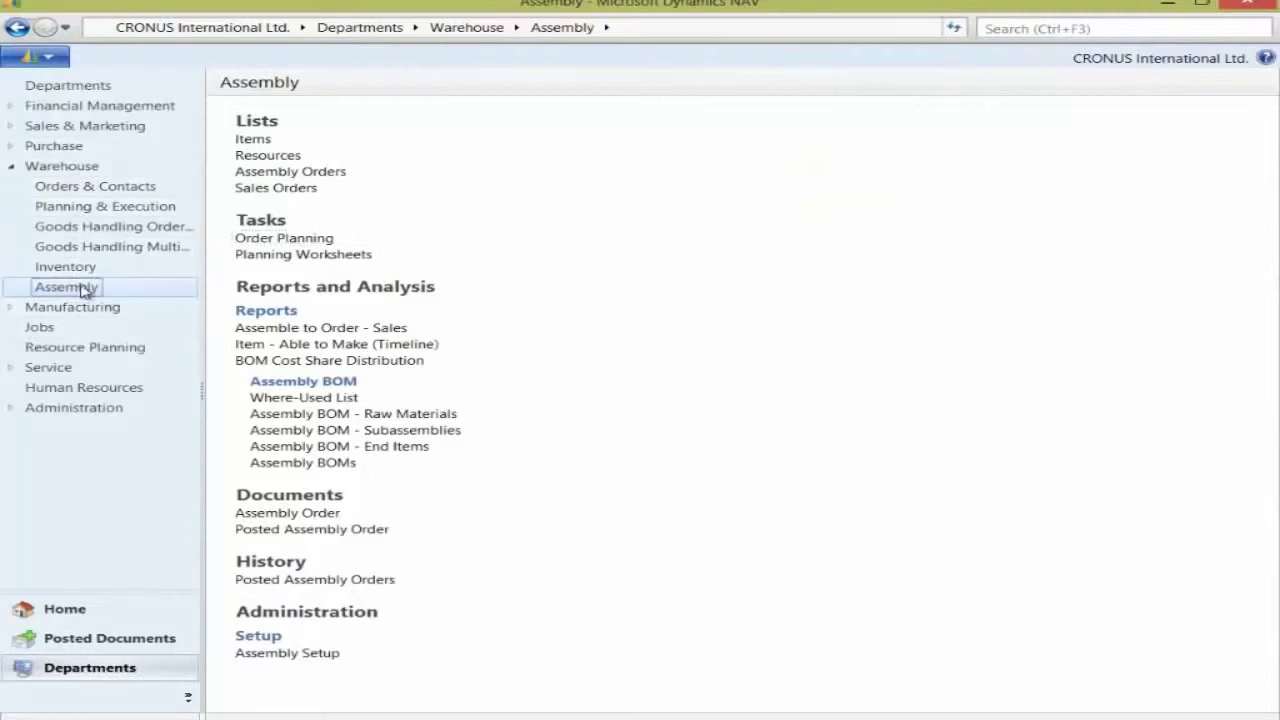
click(298, 177)
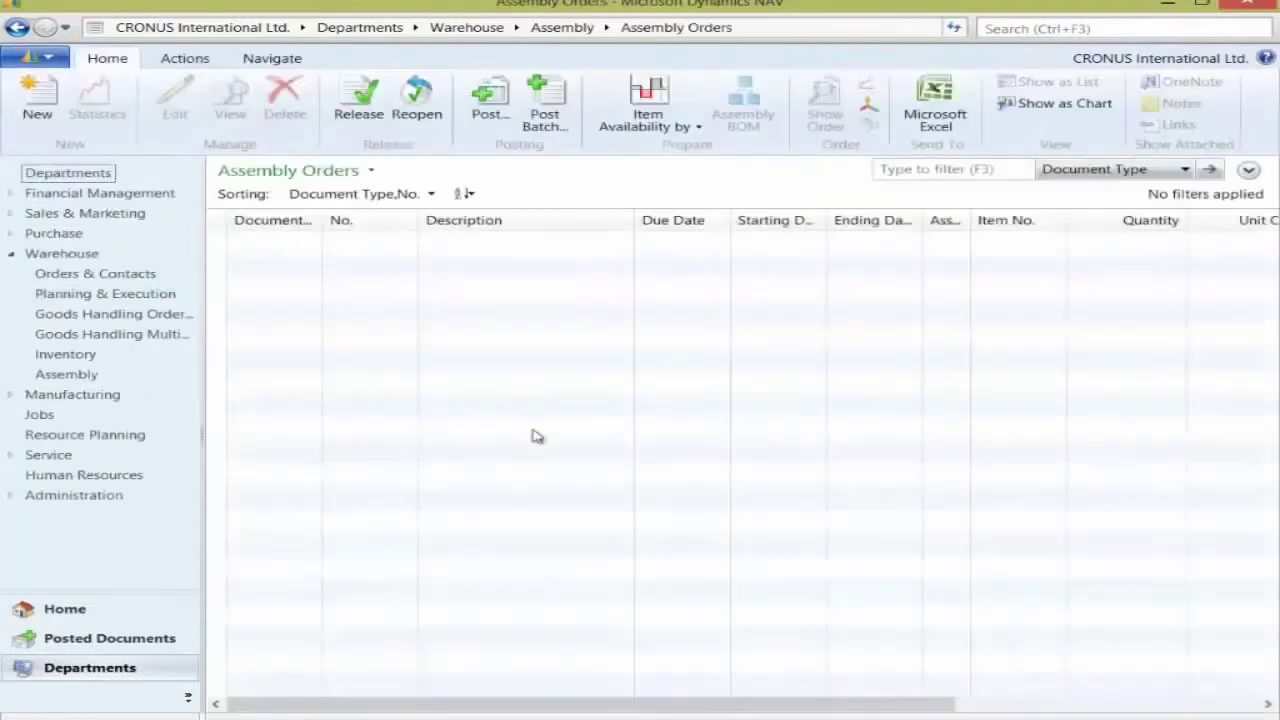
click(295, 98)
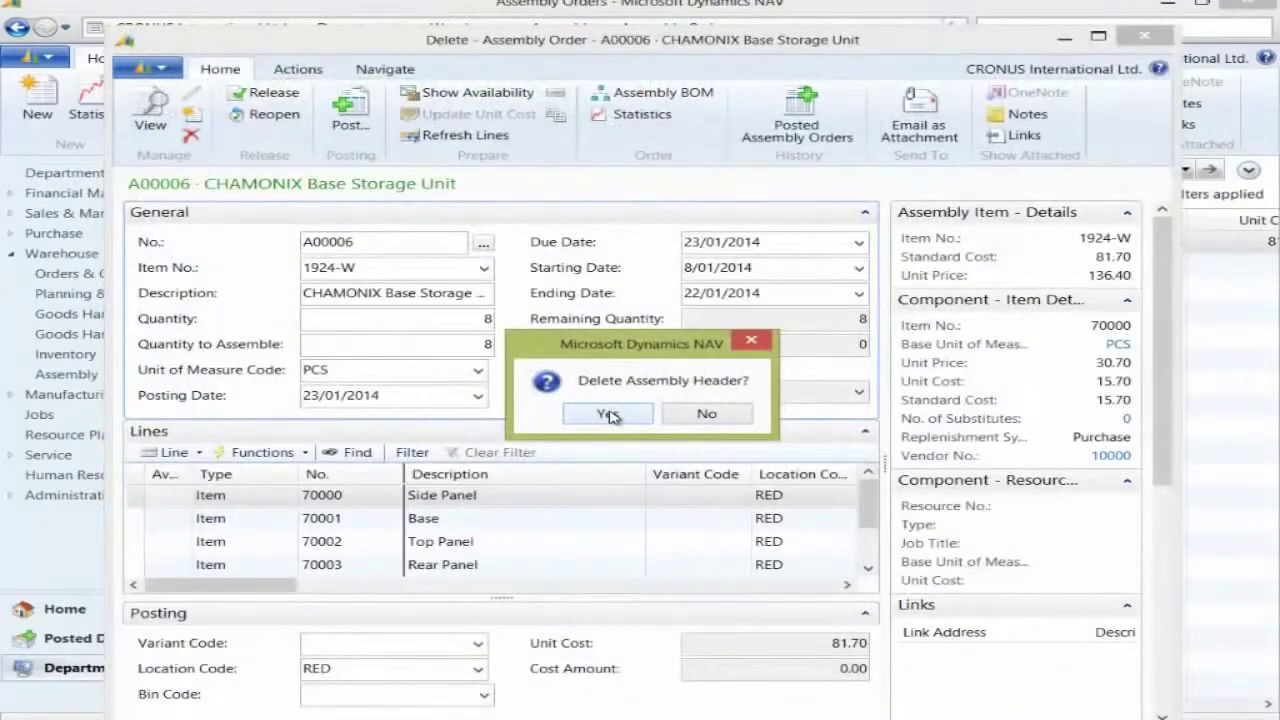
click(608, 414)
Step: In the Planning Worksheet, calculate a regenerative plan for 1924-W|70000..70003 at location RED, from 1/01/2014 to 31/12/2014 with forecast 2014
click(90, 374)
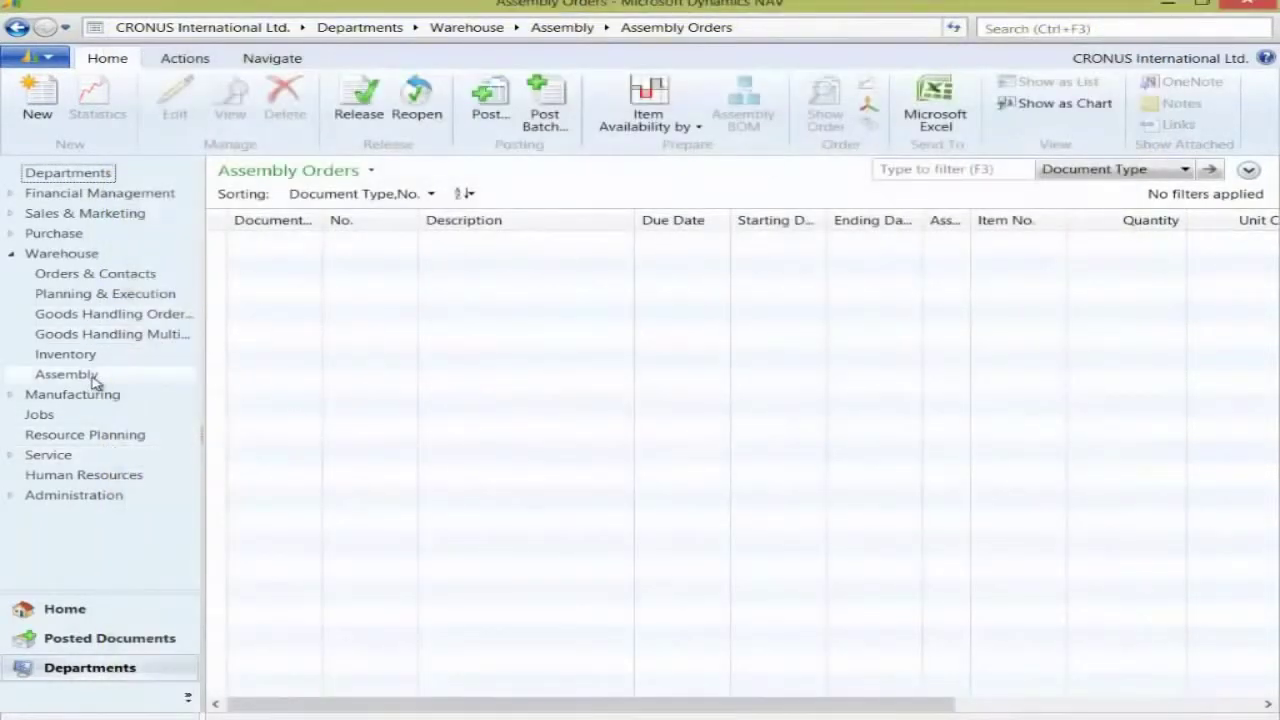
click(310, 256)
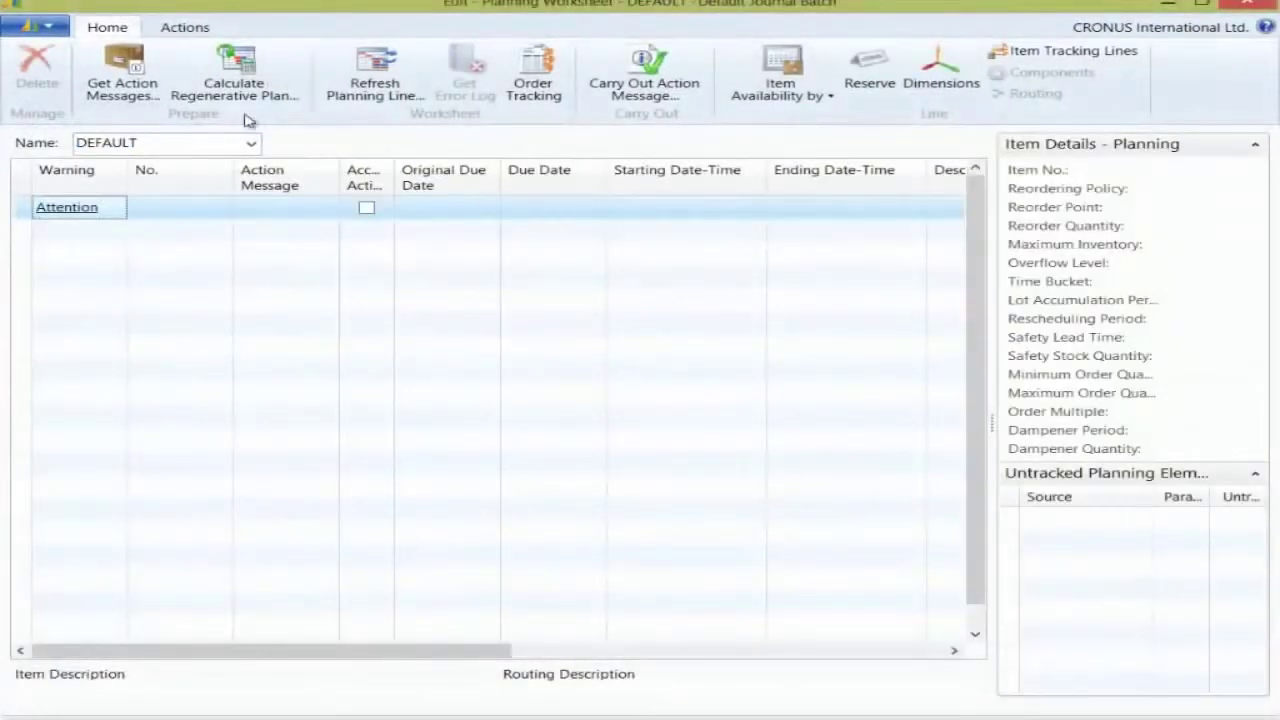
click(233, 80)
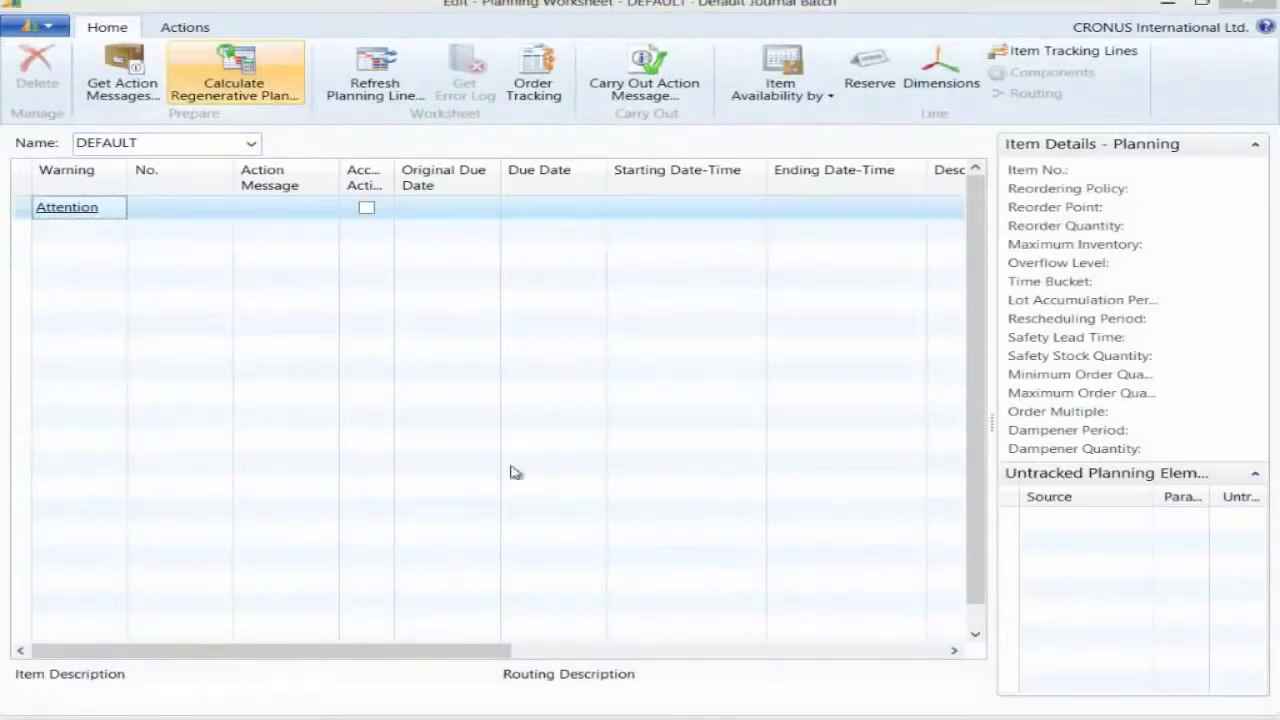
click(547, 284)
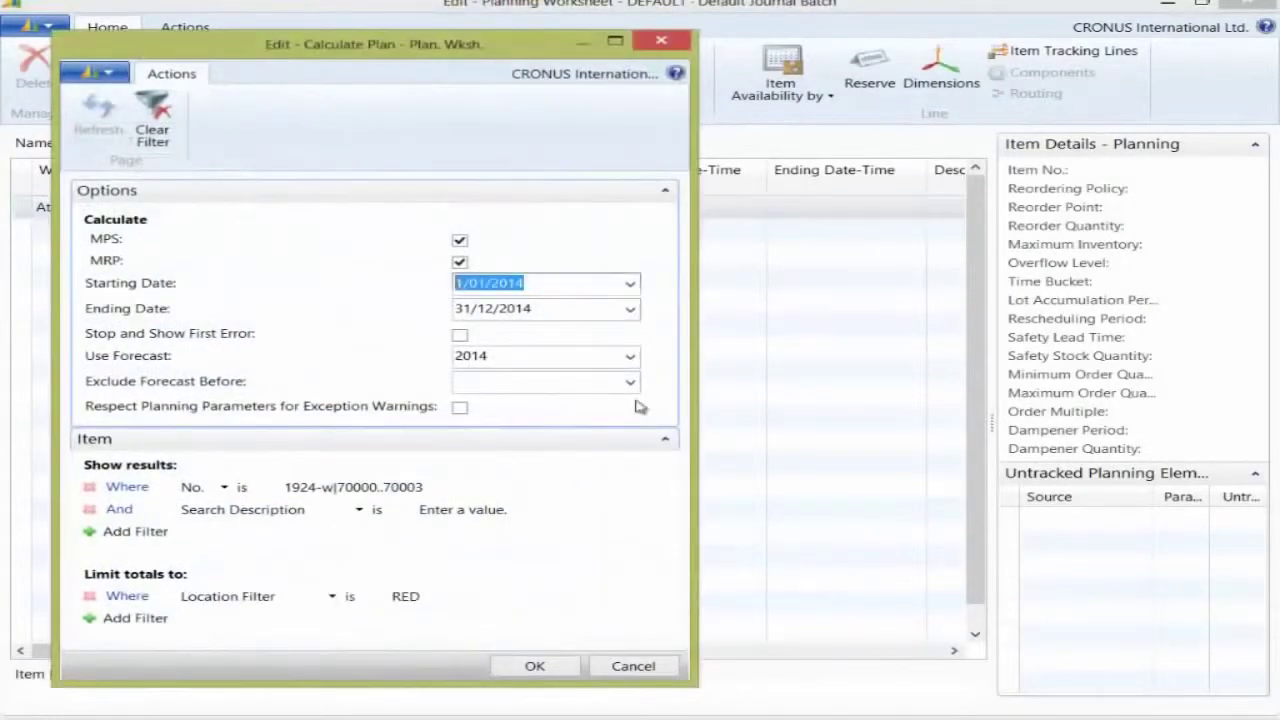
click(558, 312)
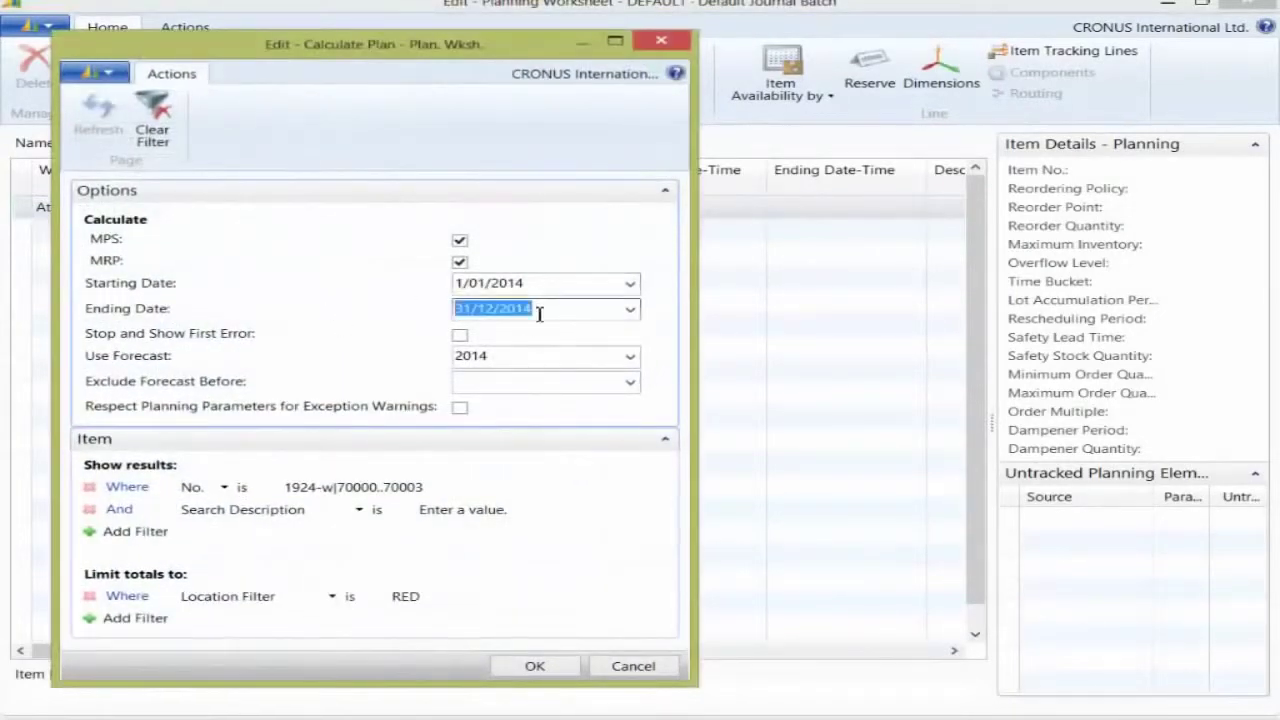
click(505, 352)
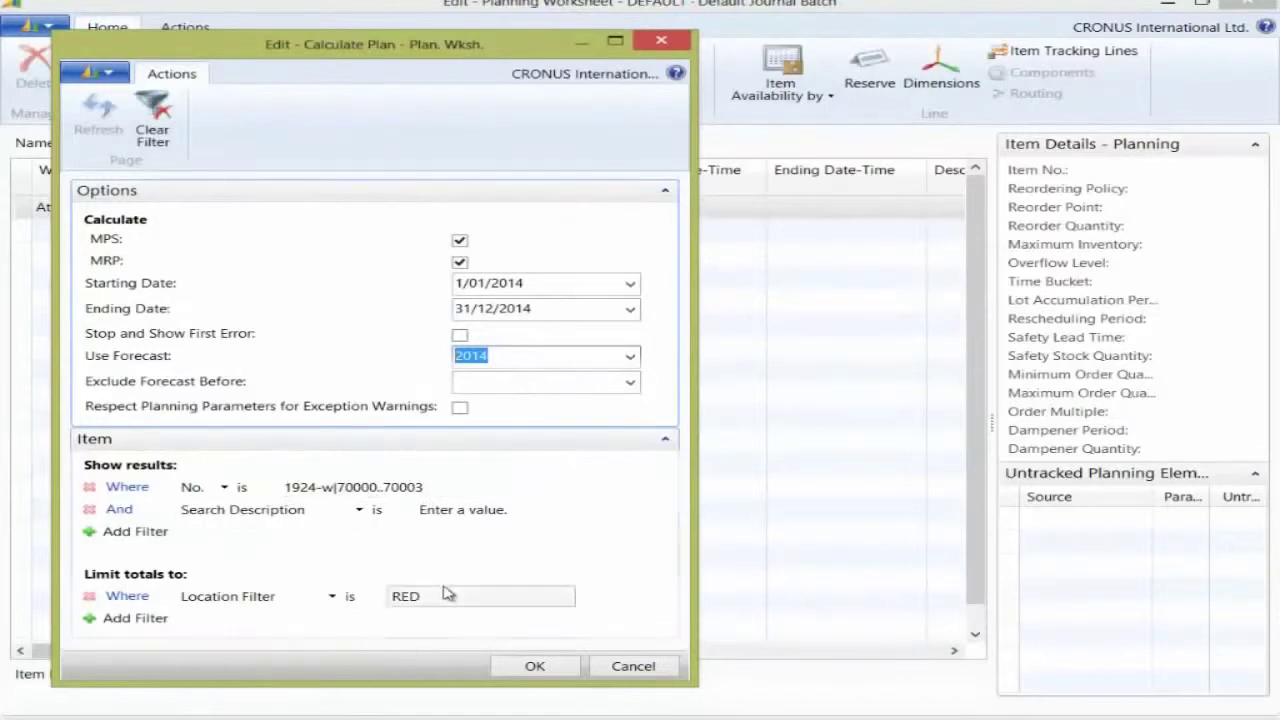
click(532, 666)
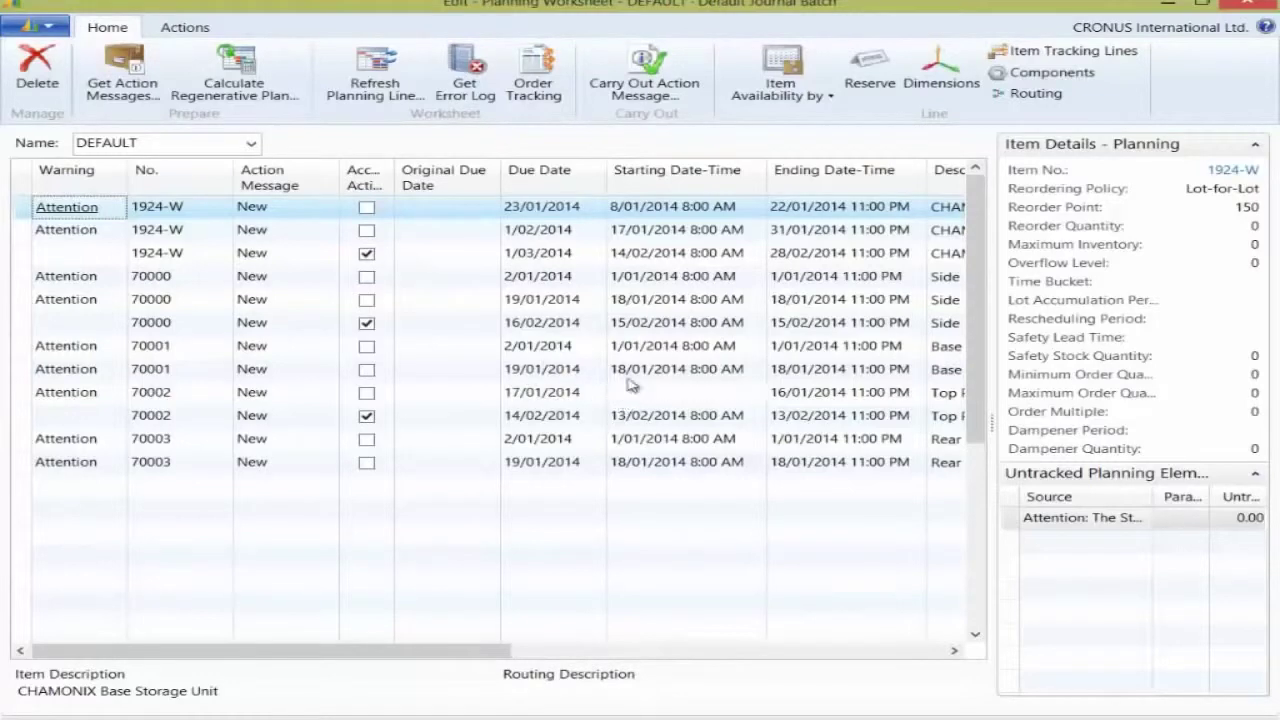
Step: Review the suggested planning lines, including their descriptions, quantities and reference order types
drag(475, 655, 351, 651)
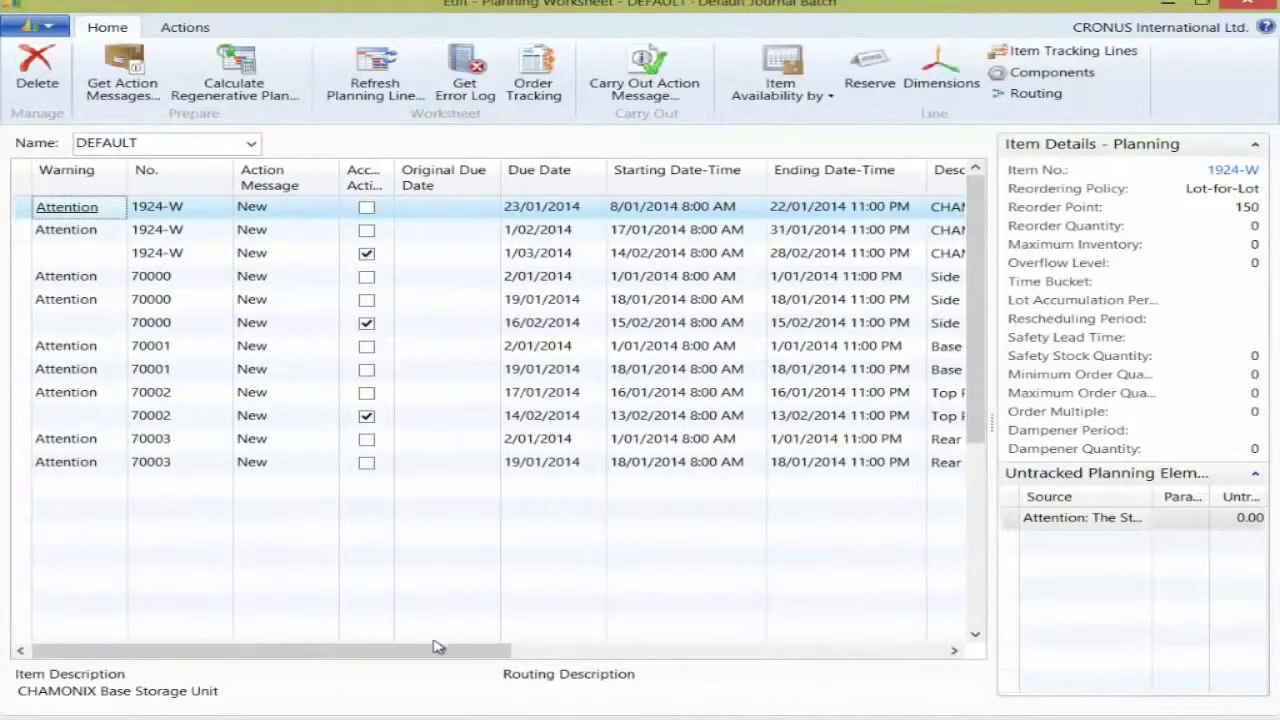
drag(437, 647, 852, 651)
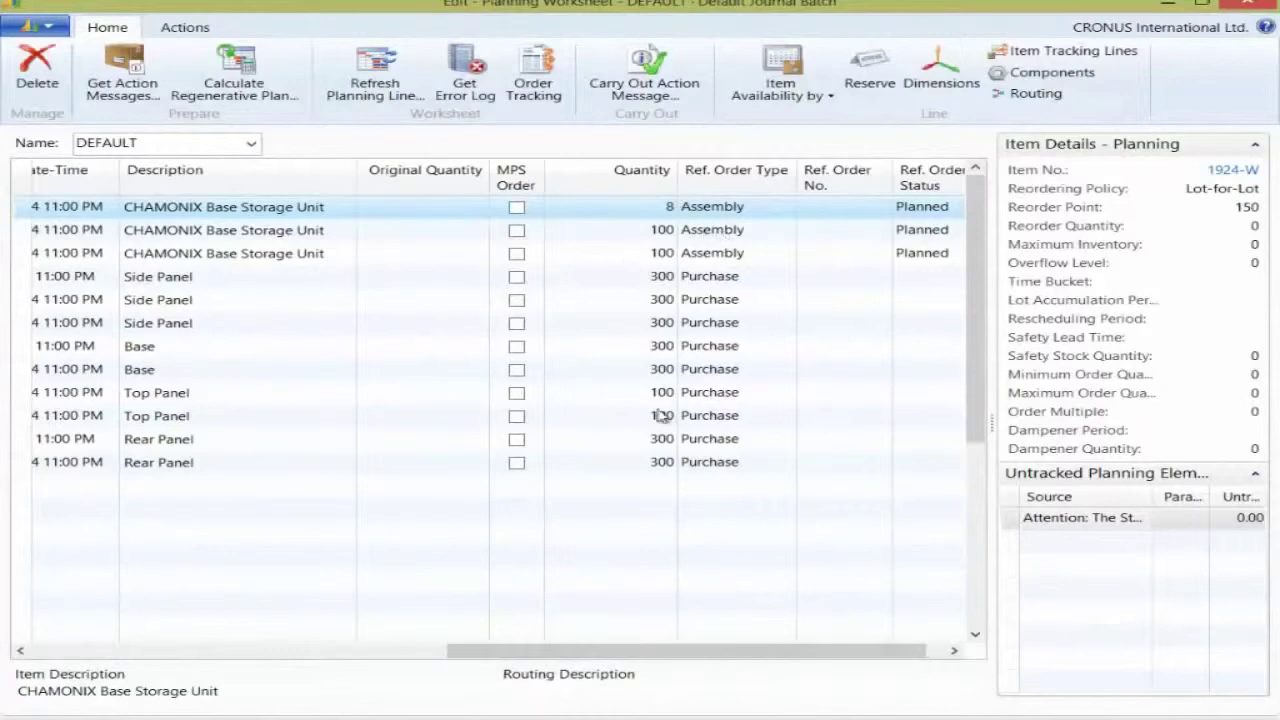
drag(701, 643, 300, 652)
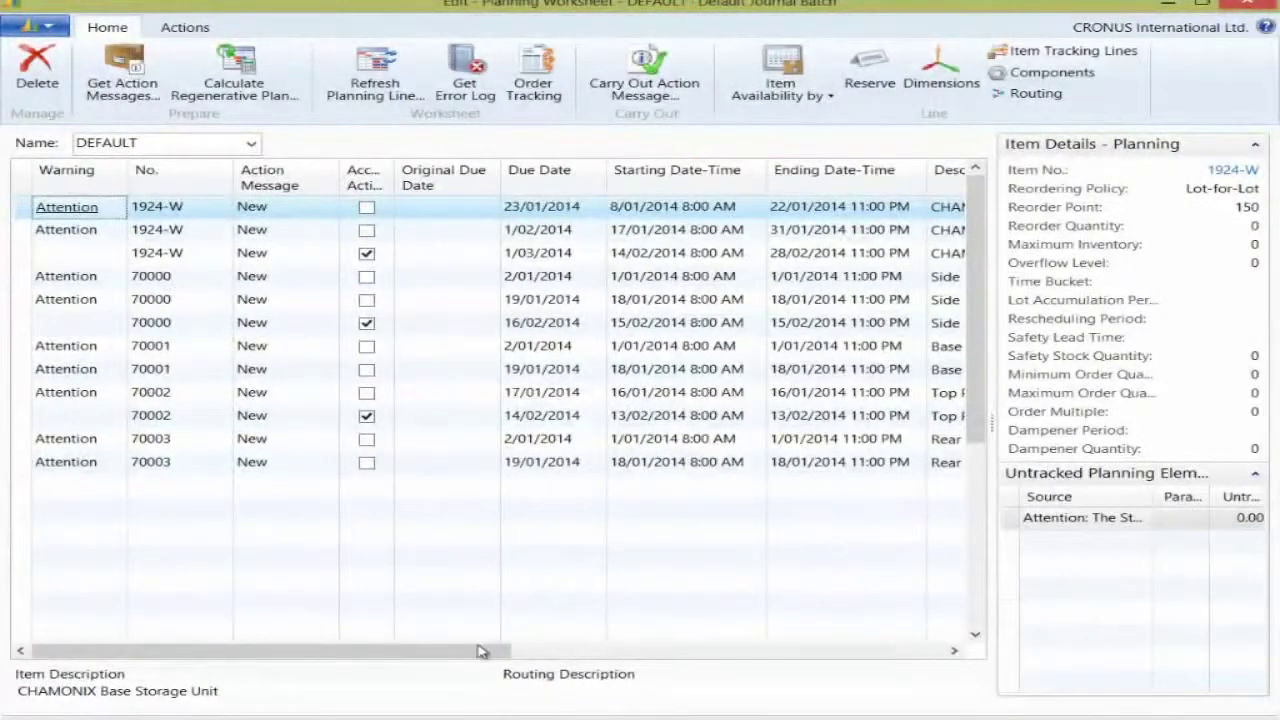
drag(480, 651, 394, 666)
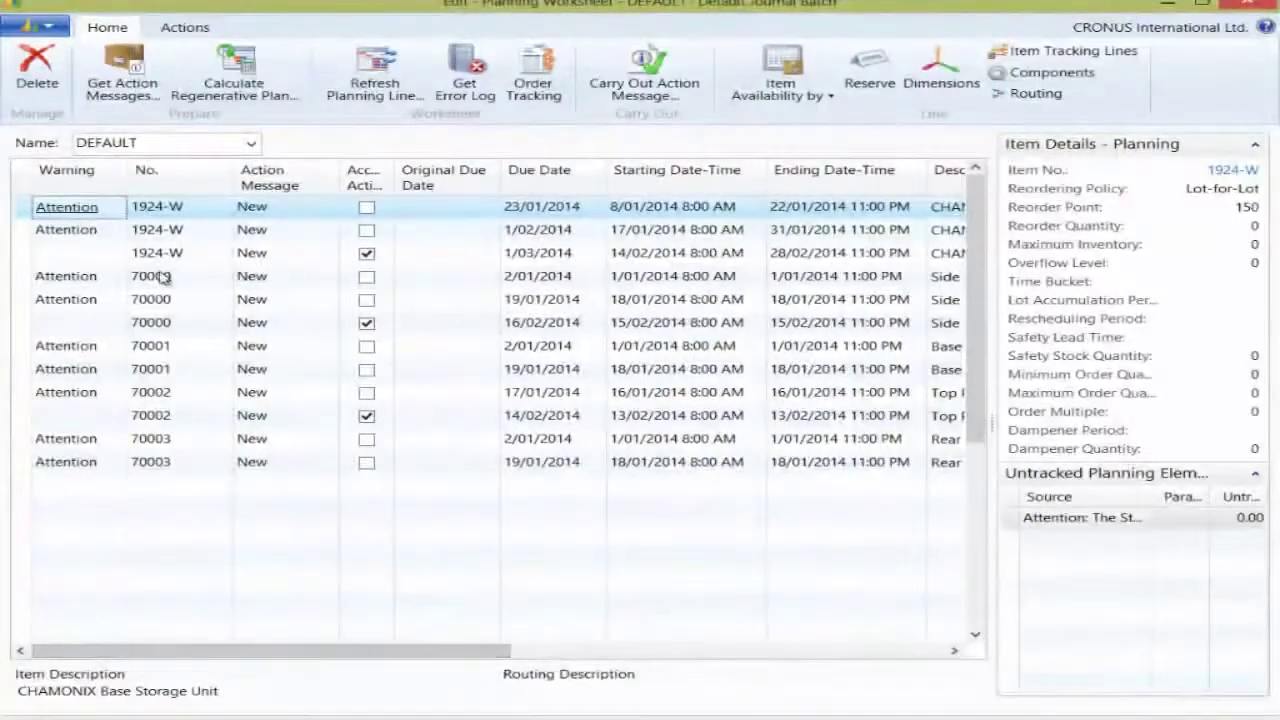
Step: Check order tracking for the item 70000 lines due 2/01/2014 and 19/01/2014, including the latter's untracked planning elements
click(55, 278)
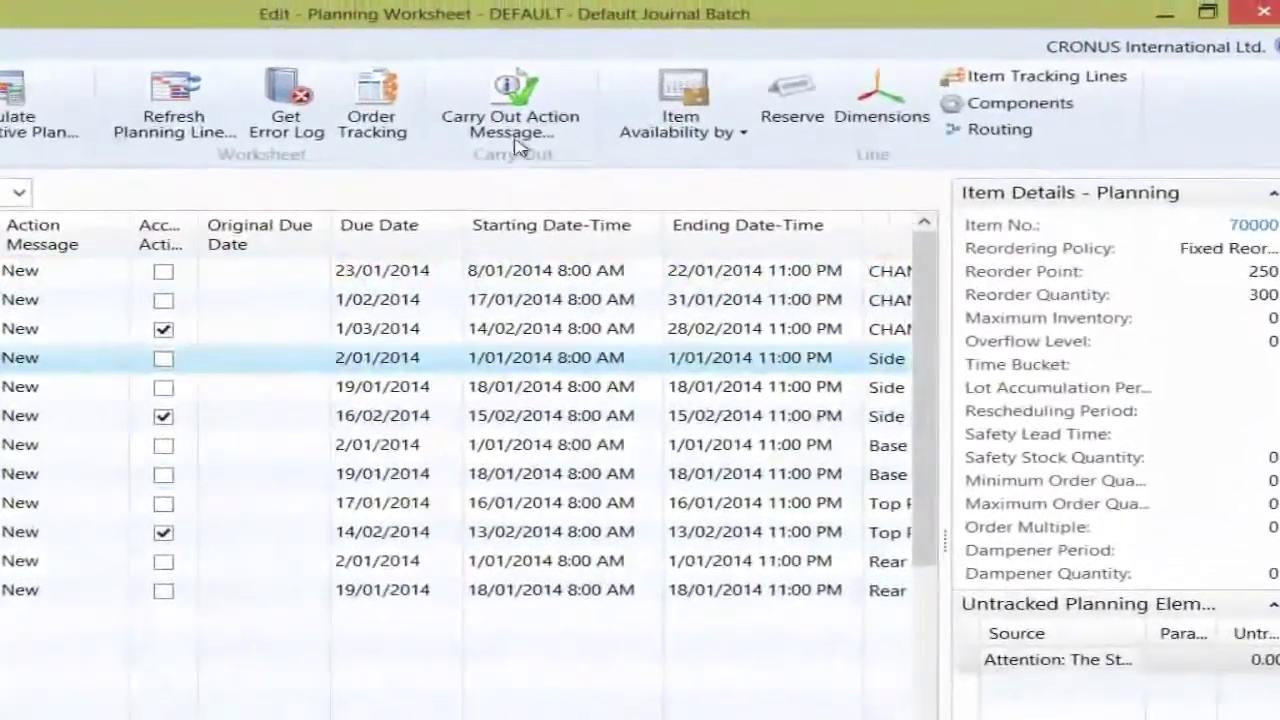
click(372, 108)
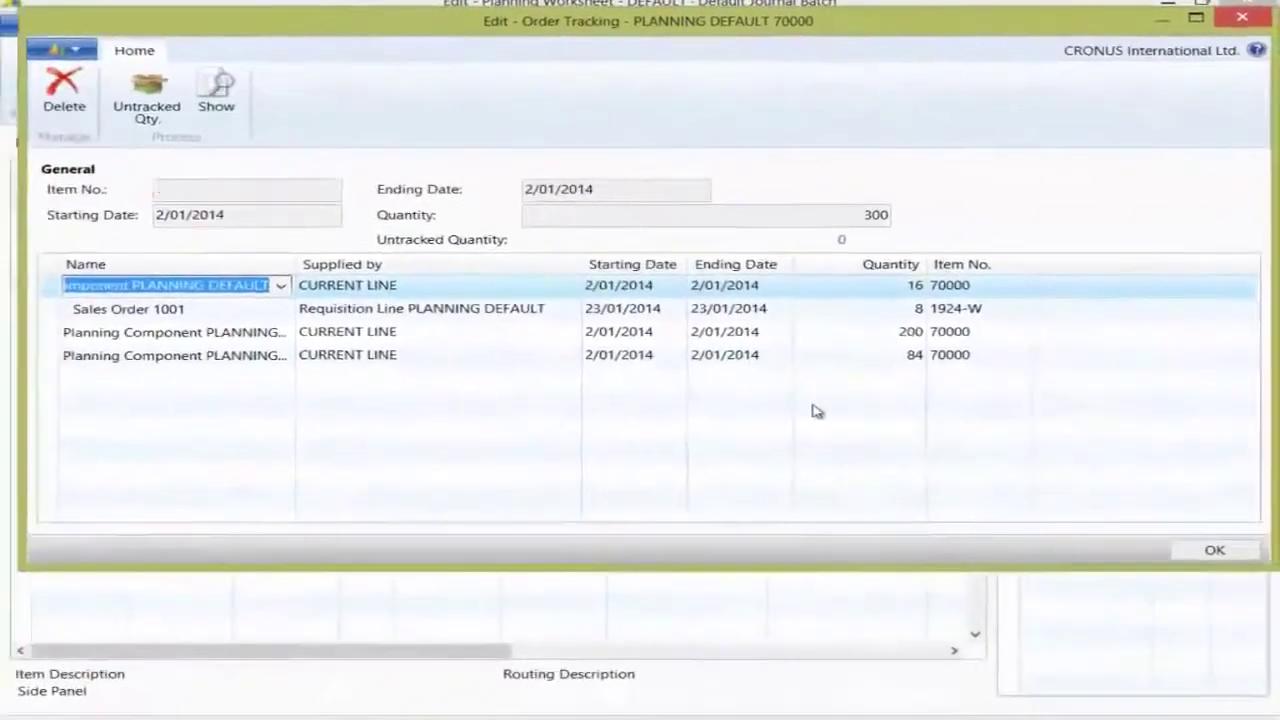
key(Escape)
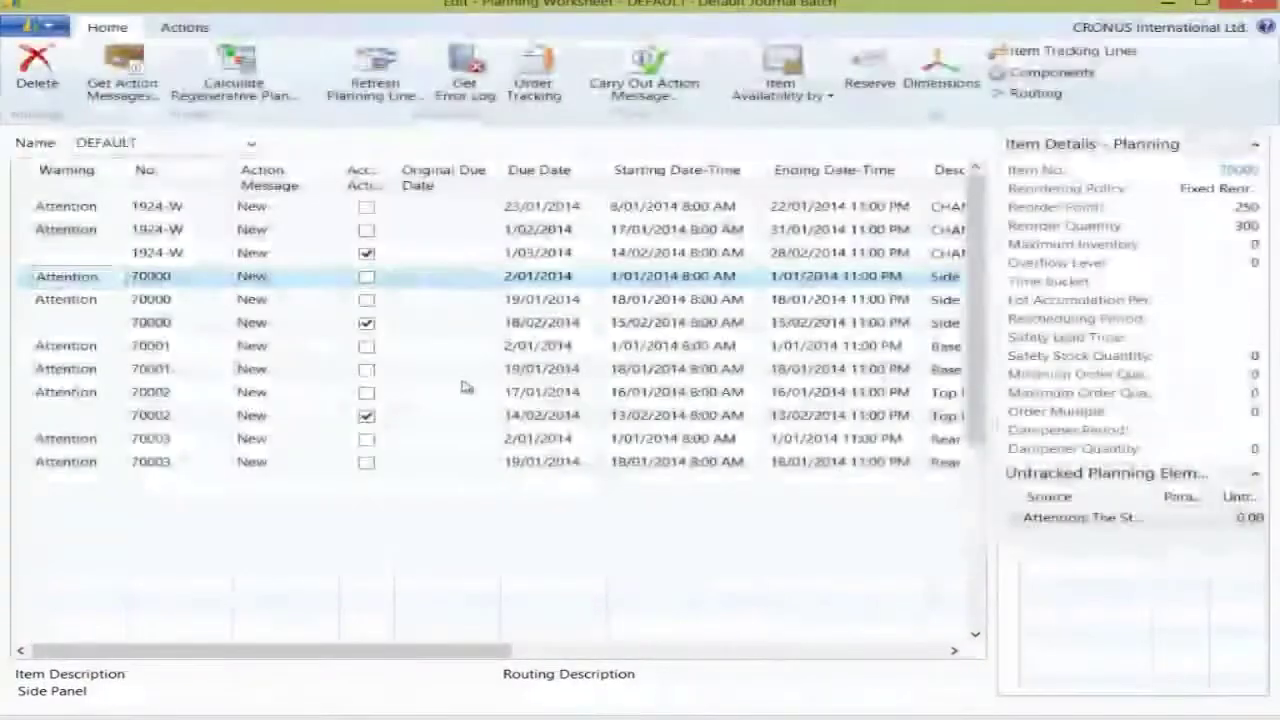
click(28, 302)
click(538, 90)
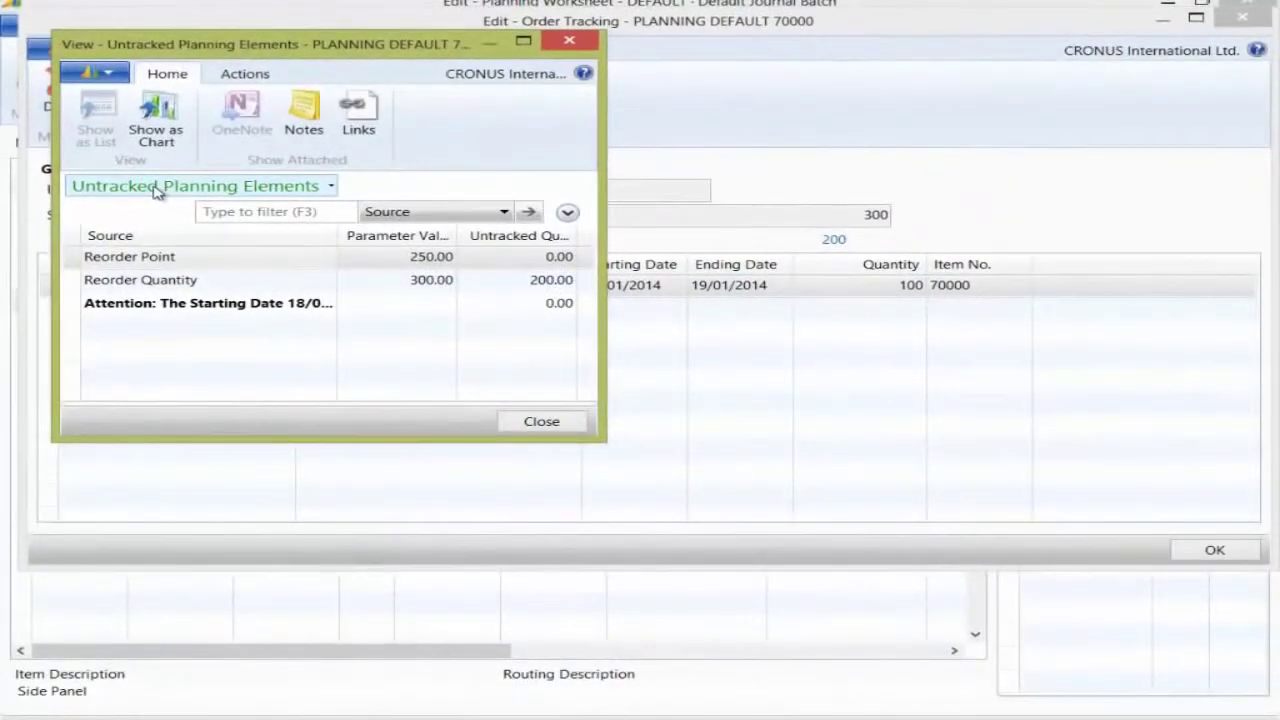
key(Escape)
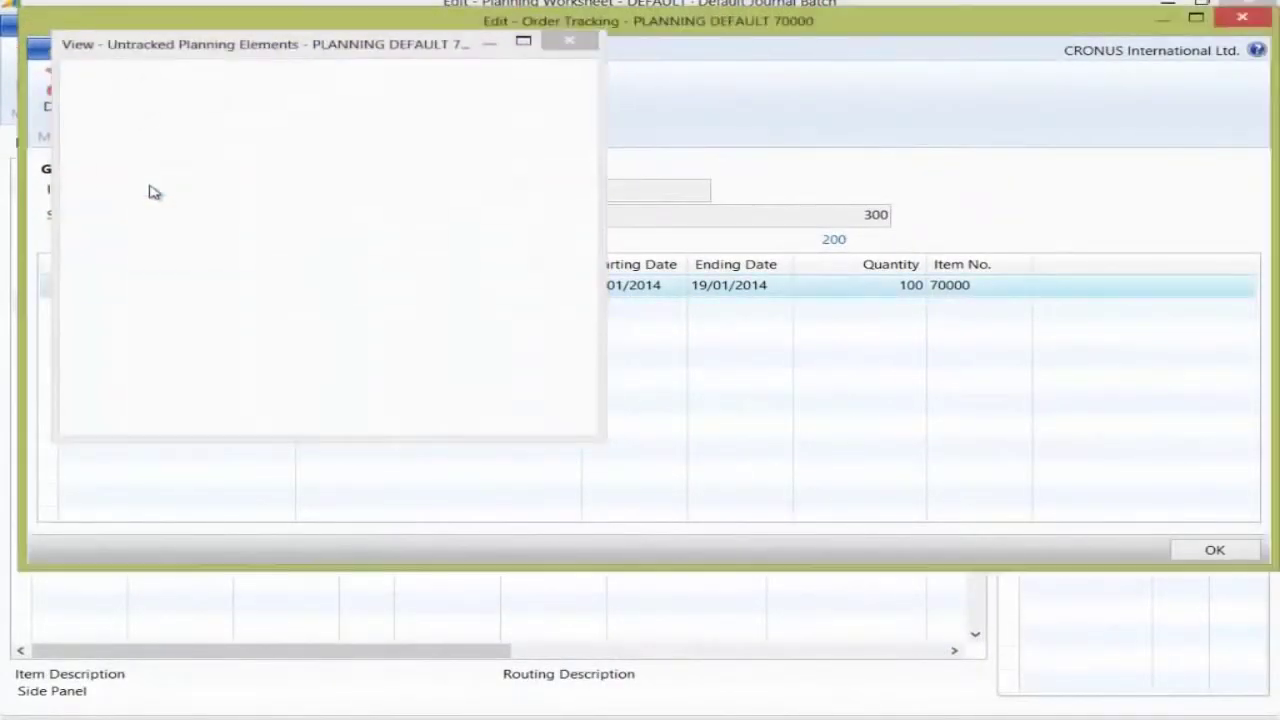
key(Escape)
Step: Delete all planning lines from the DEFAULT worksheet and close it
click(17, 177)
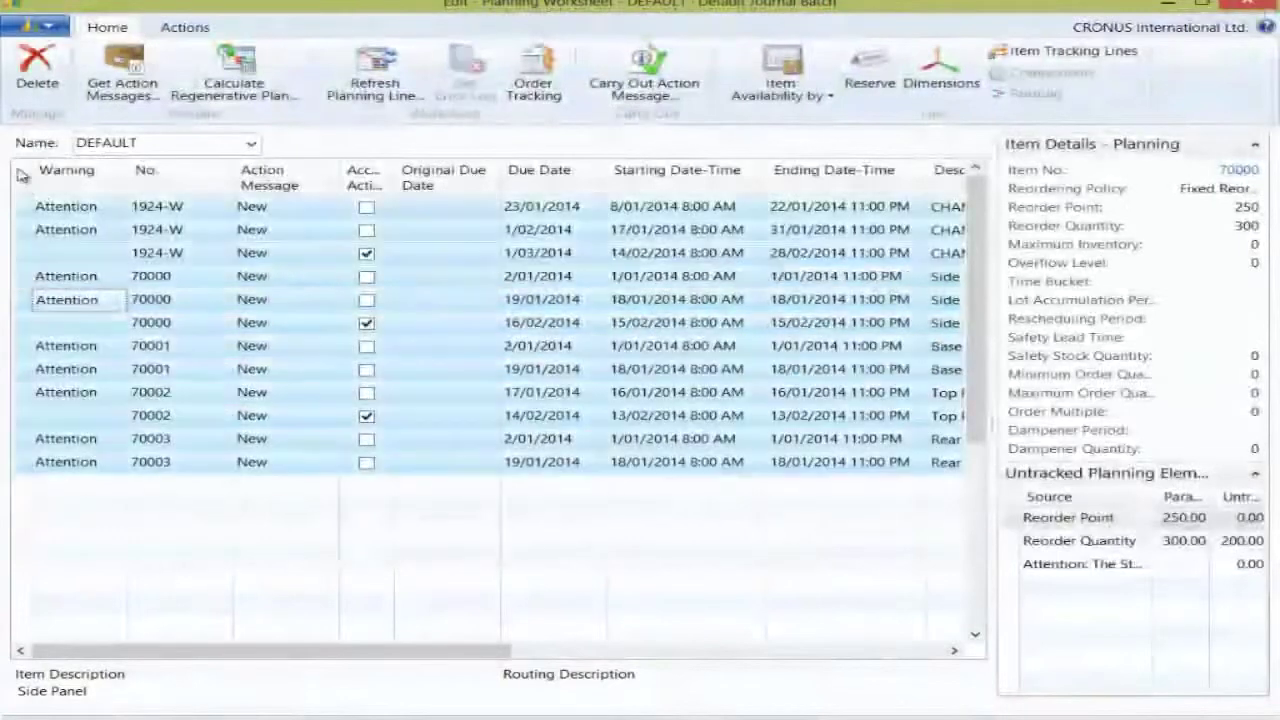
click(37, 70)
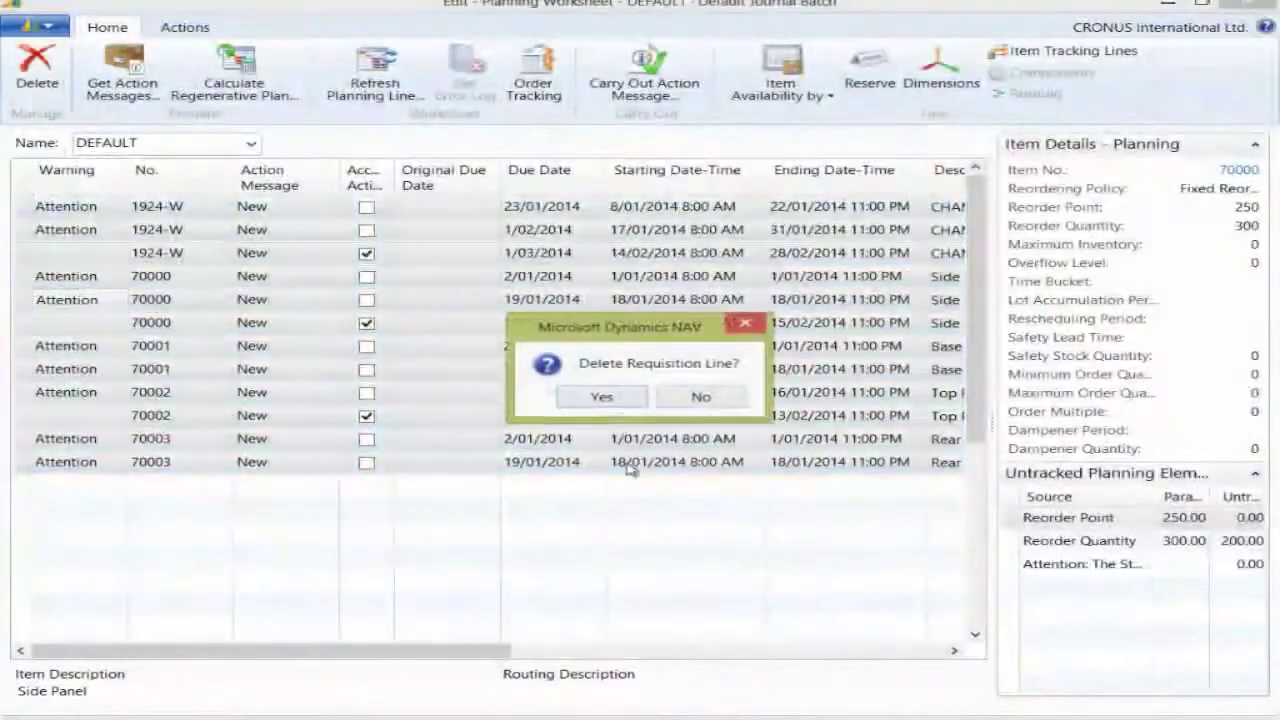
click(605, 397)
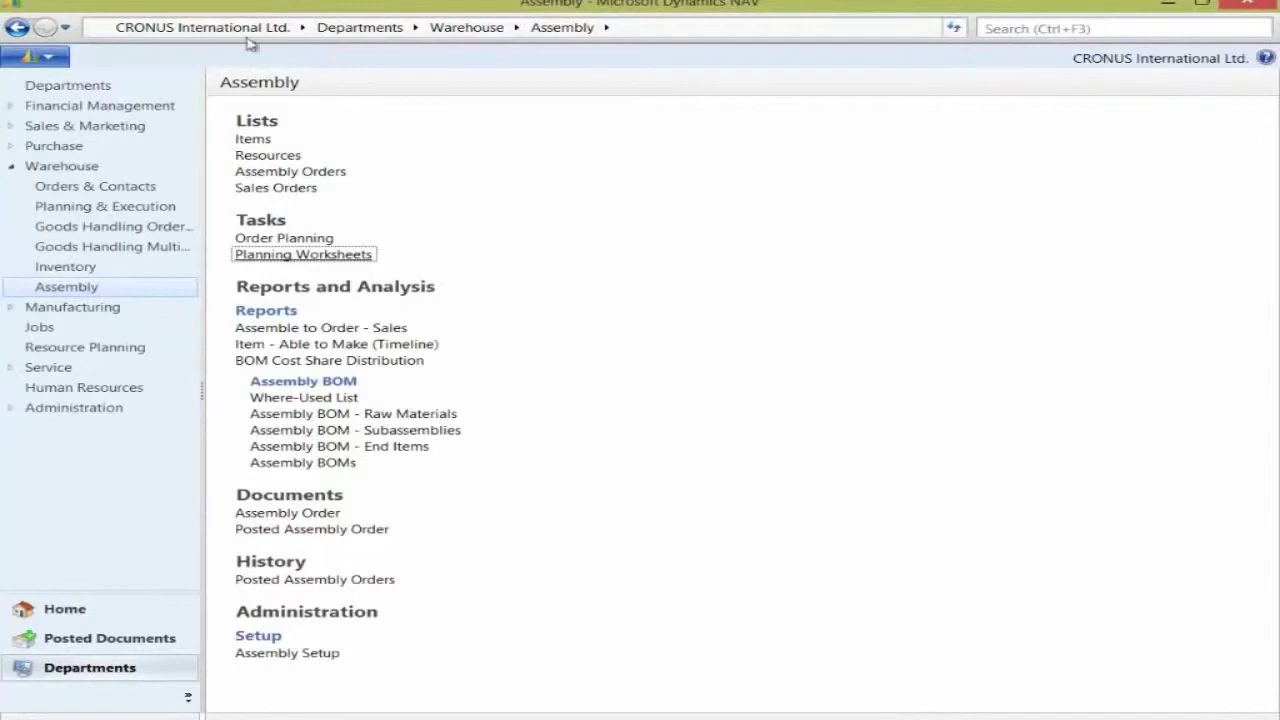
Step: Filter the Items list by number 1928-W and open the ST.MORITZ Storage Unit/Drawers item card
click(252, 139)
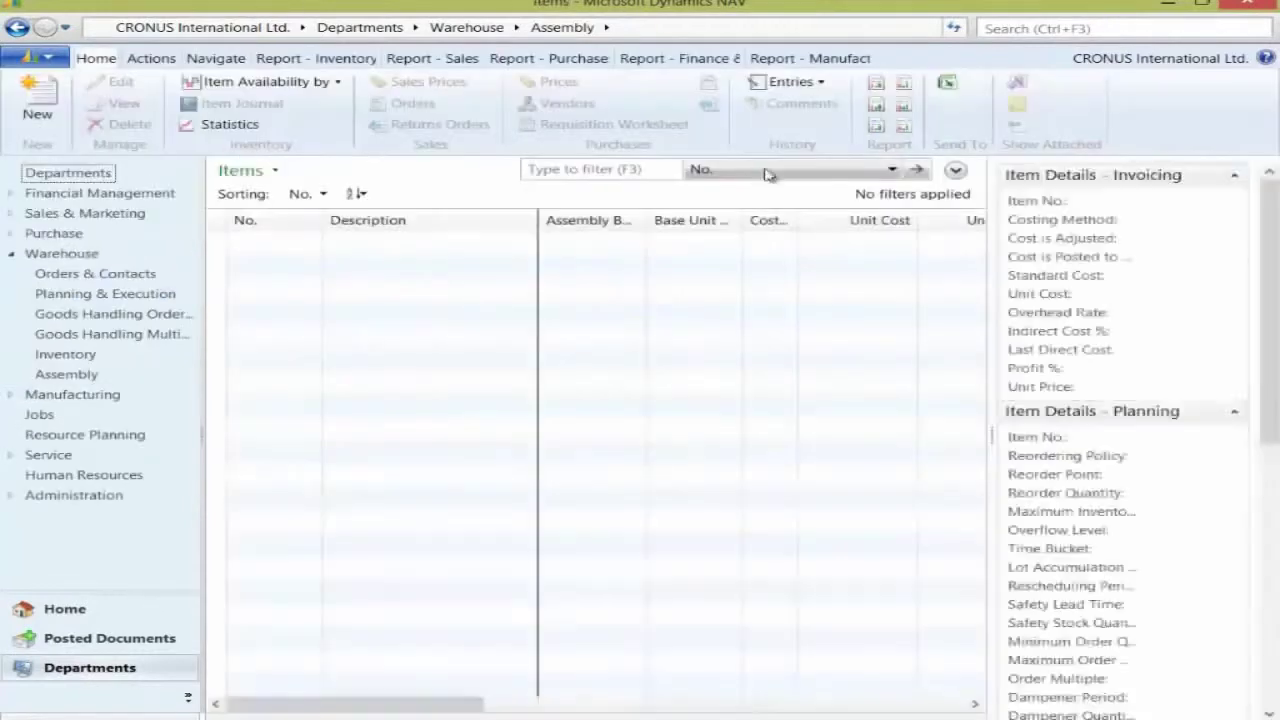
click(593, 168)
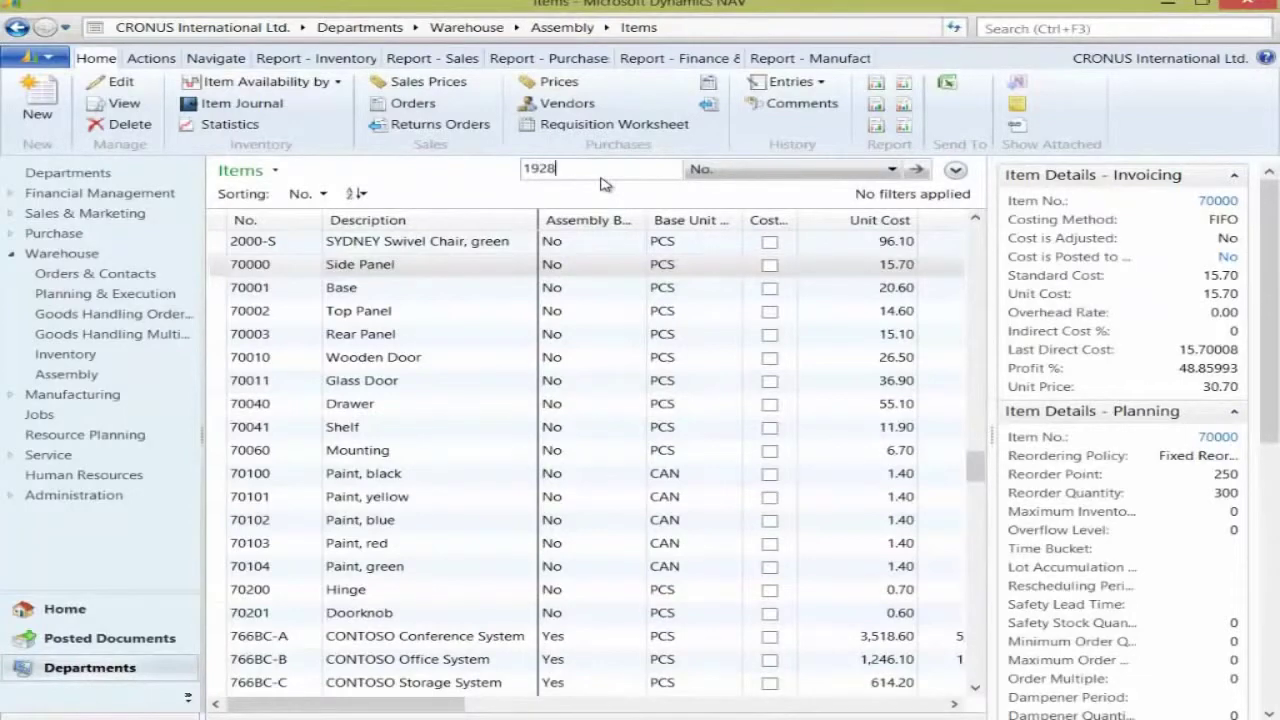
key(Return)
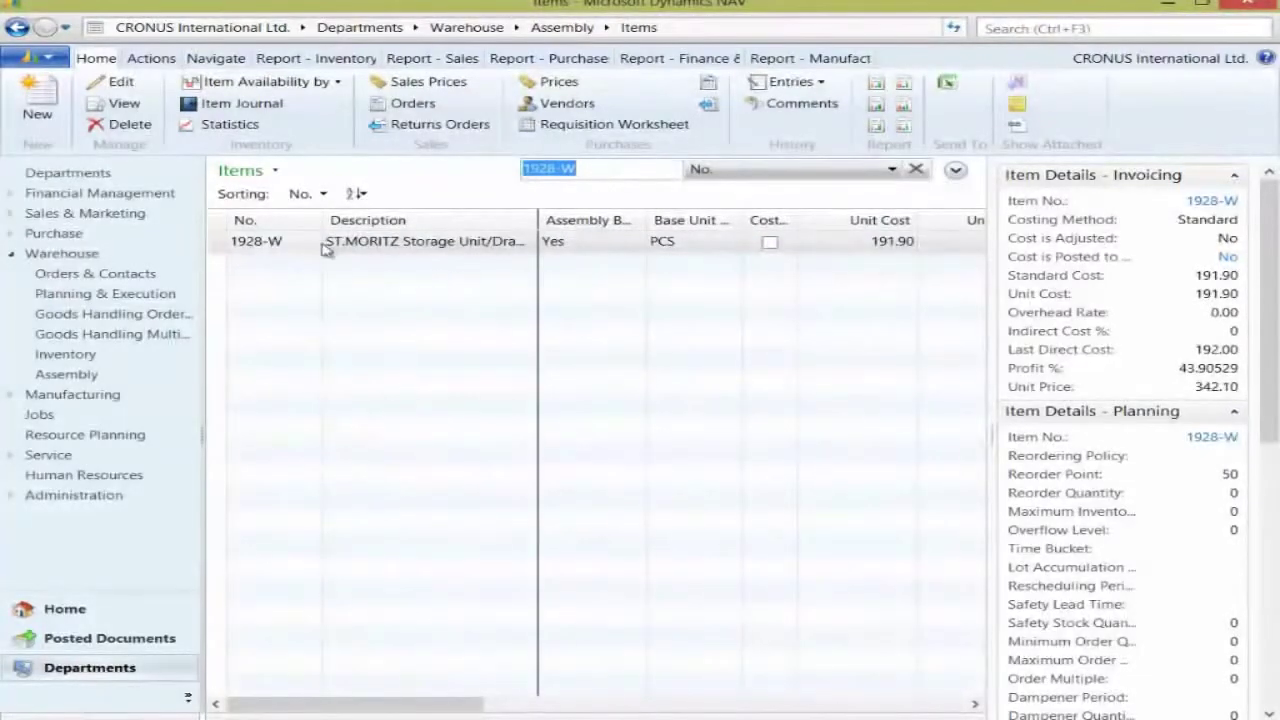
click(265, 245)
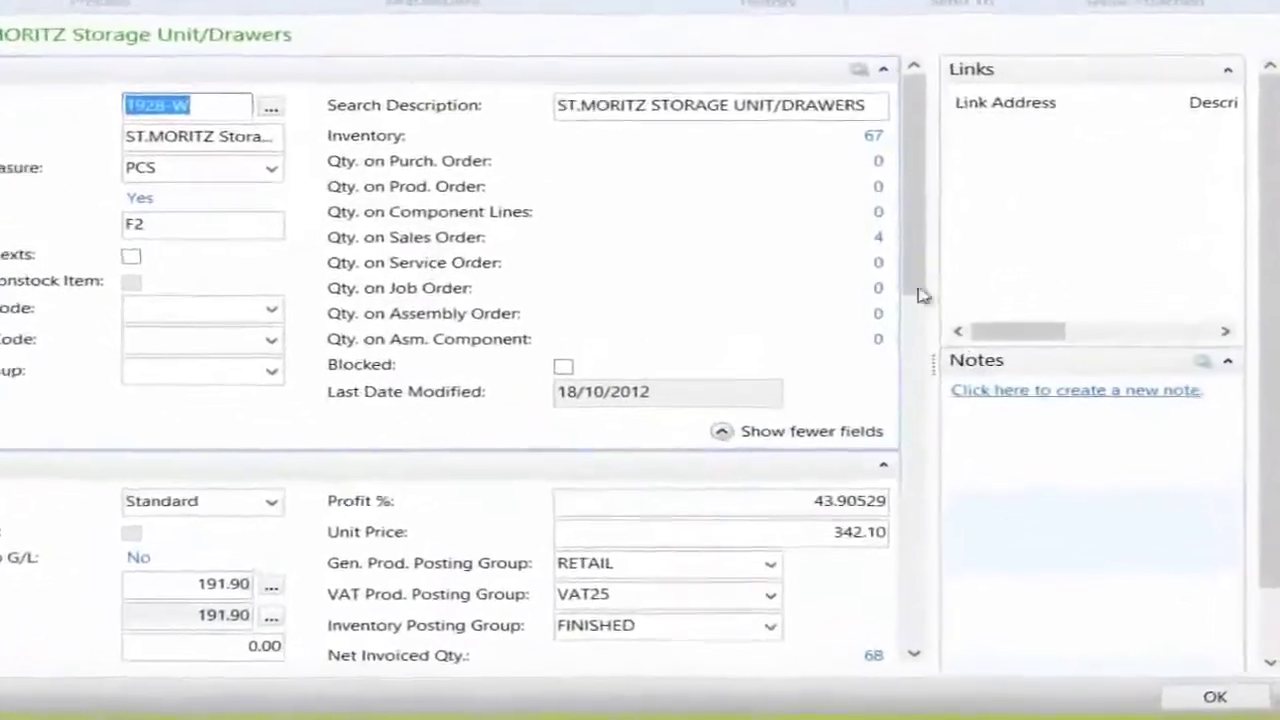
Step: Set the Assembly Policy of item 1928-W to Assemble-to-Order and close the item card
click(170, 470)
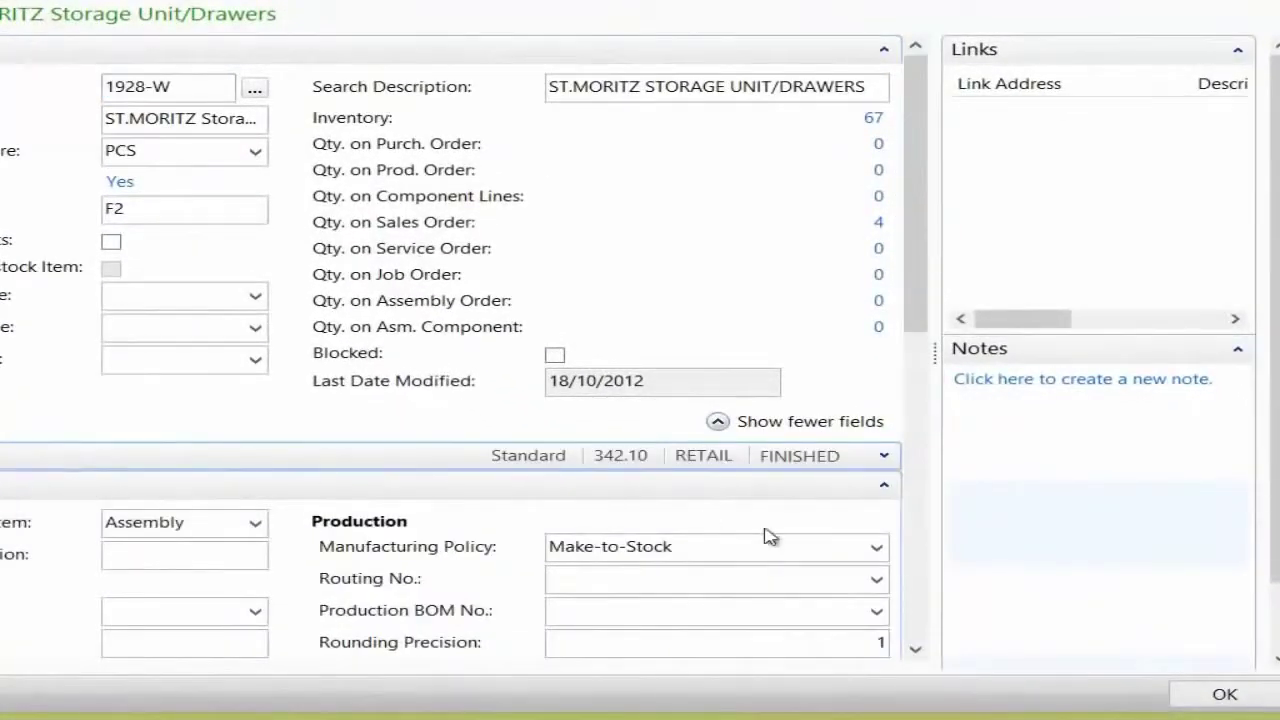
drag(922, 259, 909, 374)
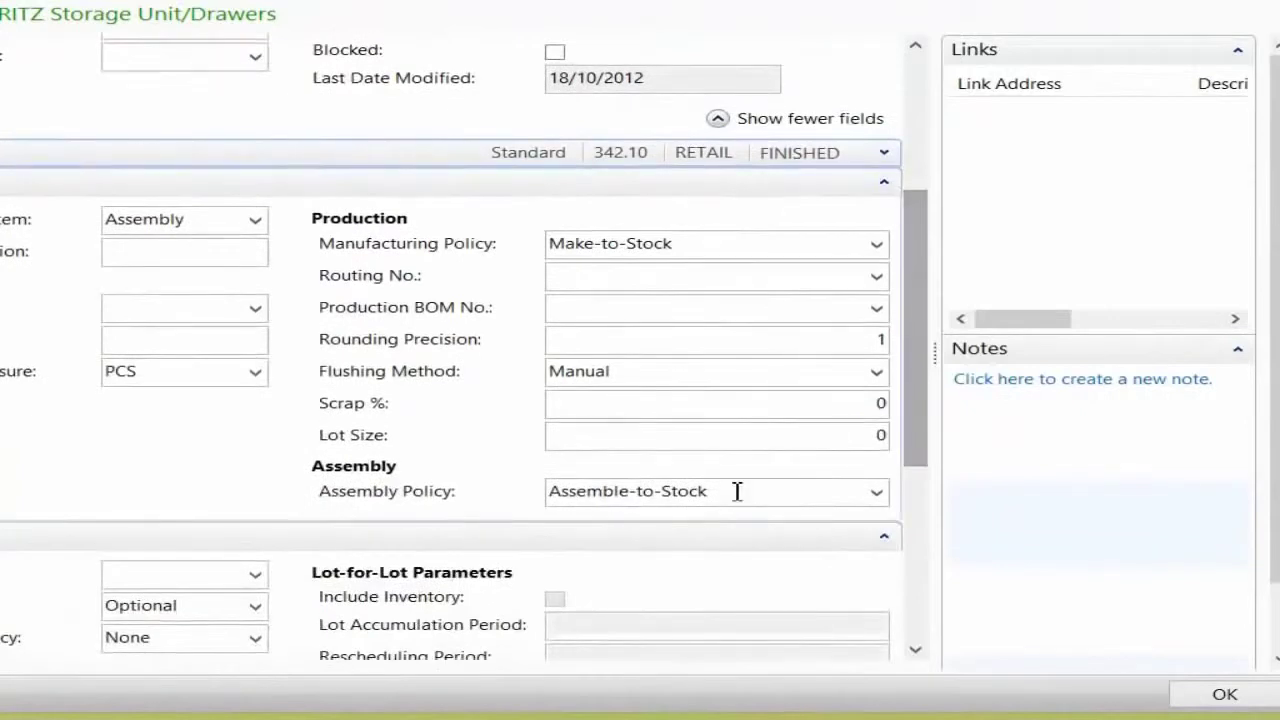
click(737, 491)
click(880, 494)
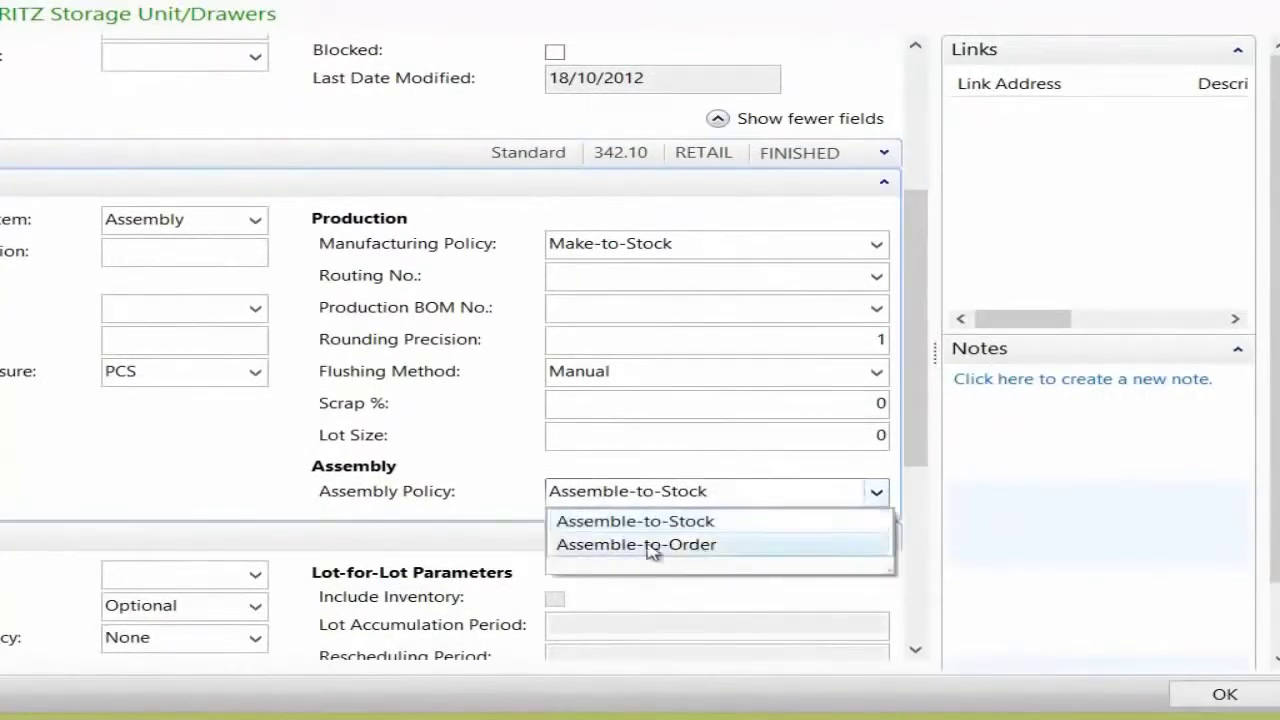
click(651, 545)
click(645, 447)
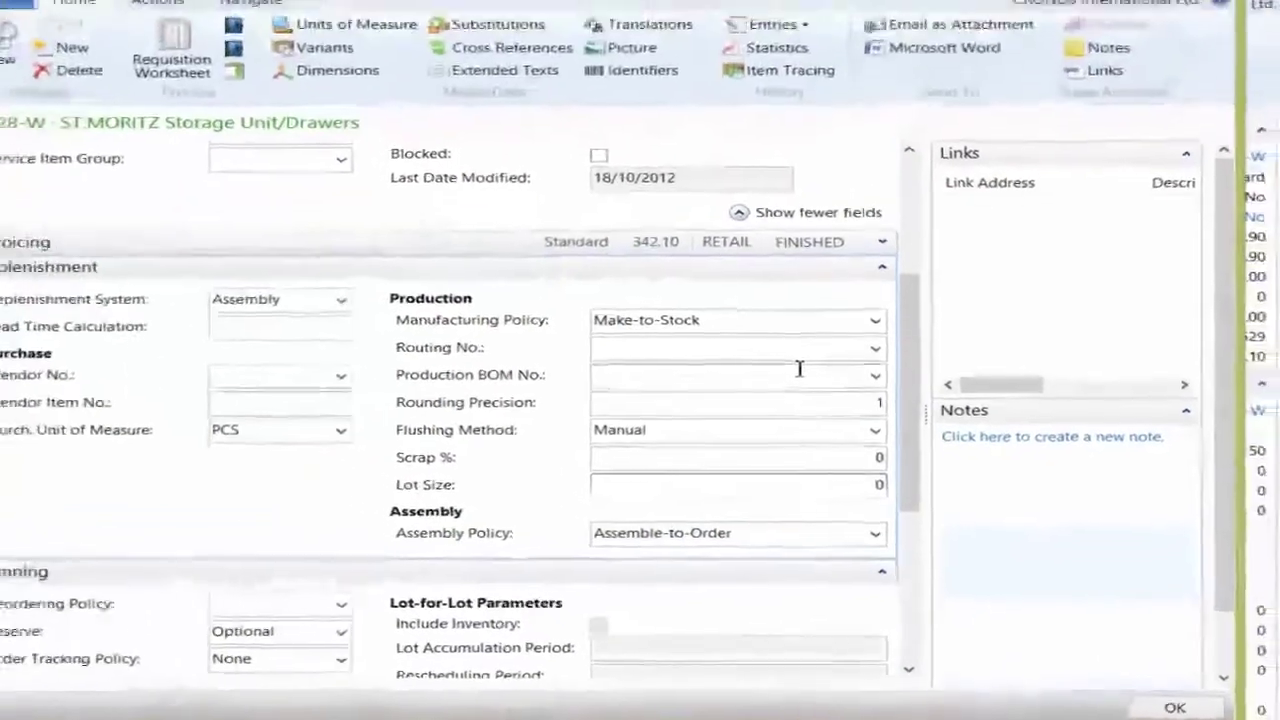
key(Escape)
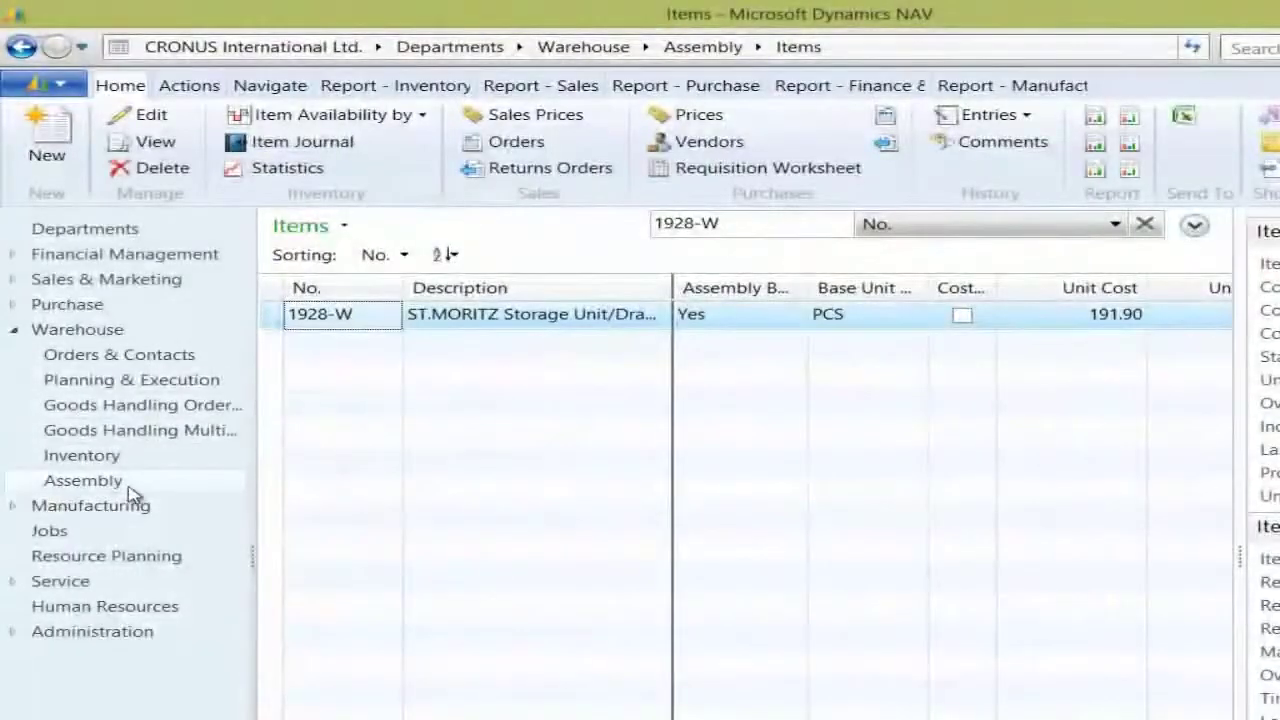
Step: Create a new sales order from the Warehouse Assembly area's sales order list for the customer The Cannon Group PLC
click(128, 486)
click(350, 248)
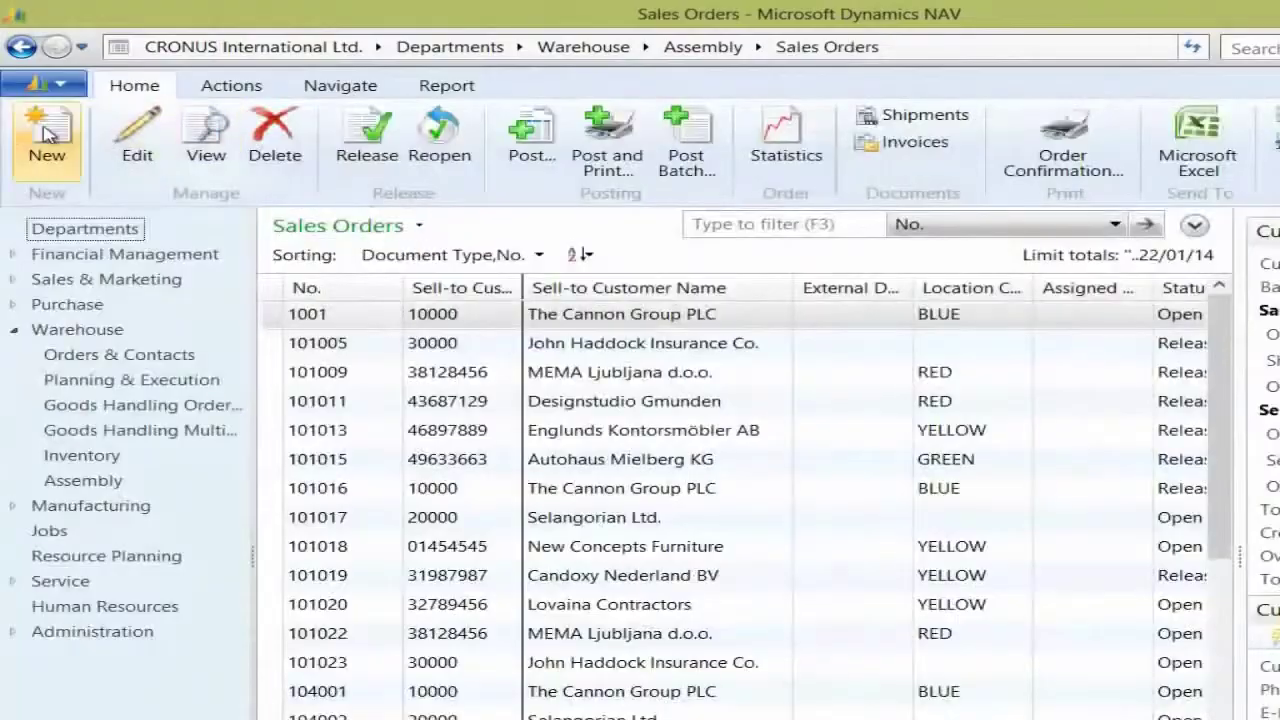
click(47, 135)
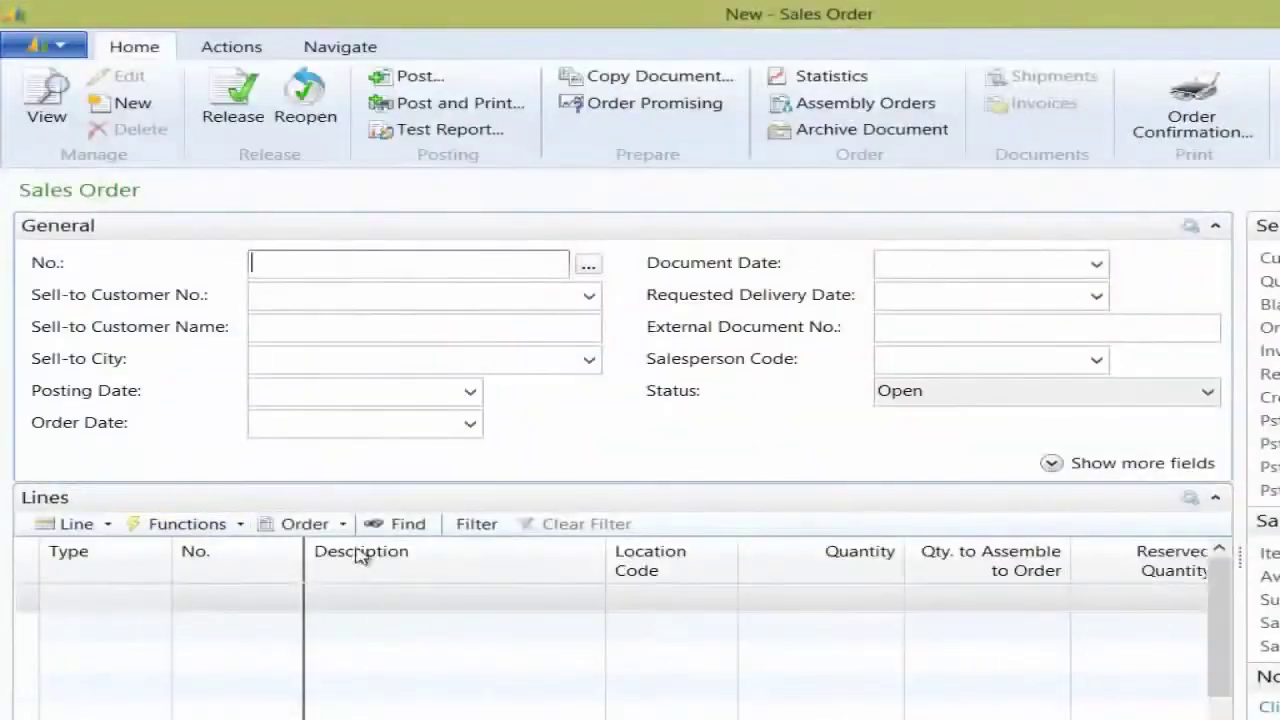
click(309, 291)
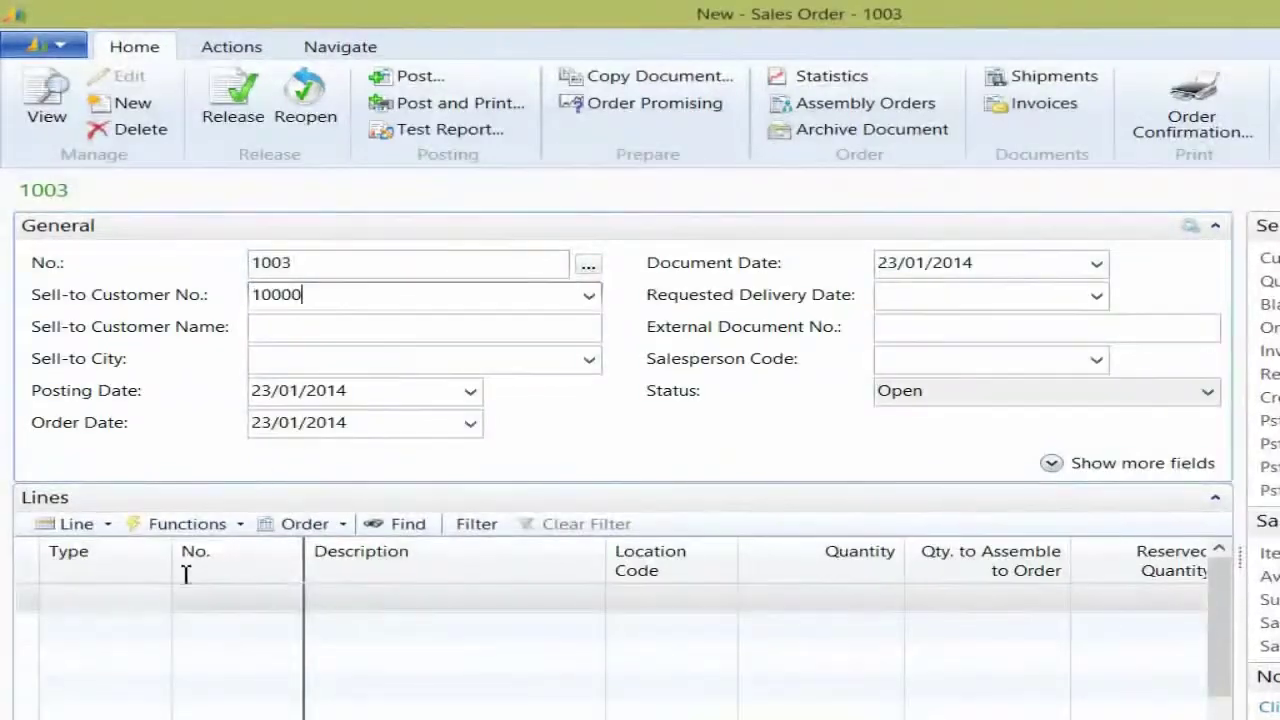
key(Tab)
Step: Add an order line of type Item for item 1928-W
click(104, 595)
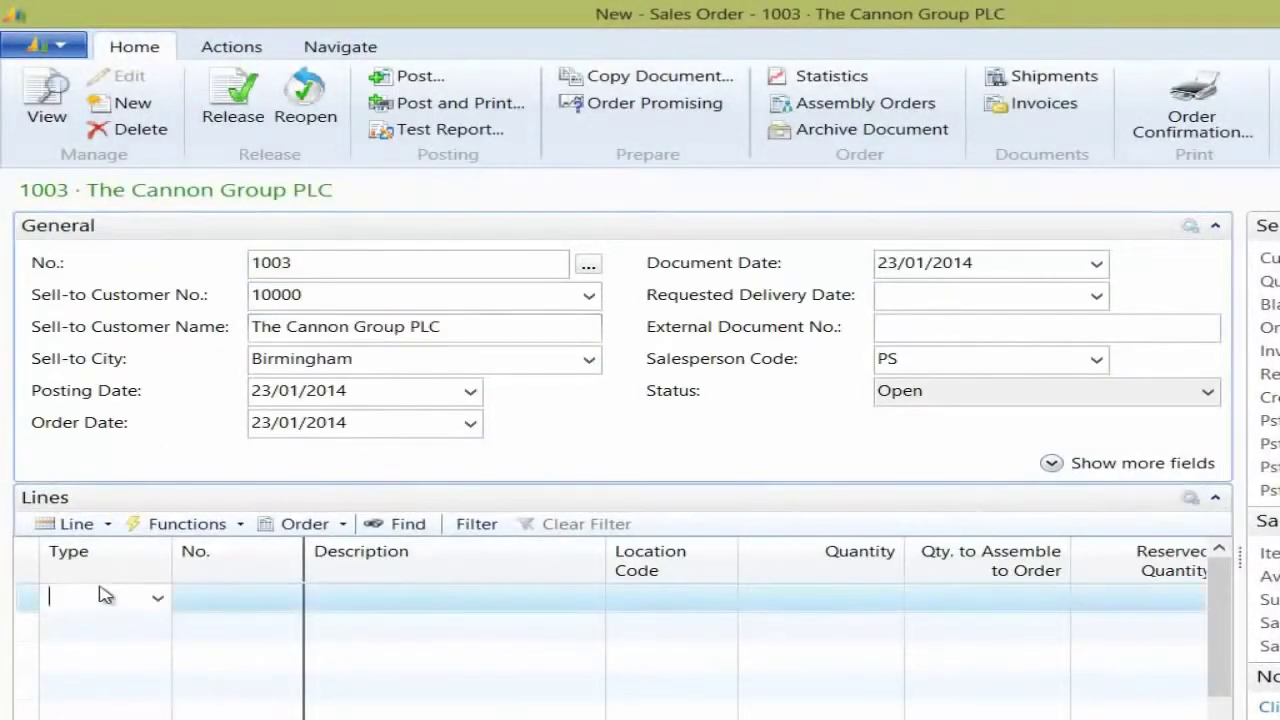
text(item)
key(Tab)
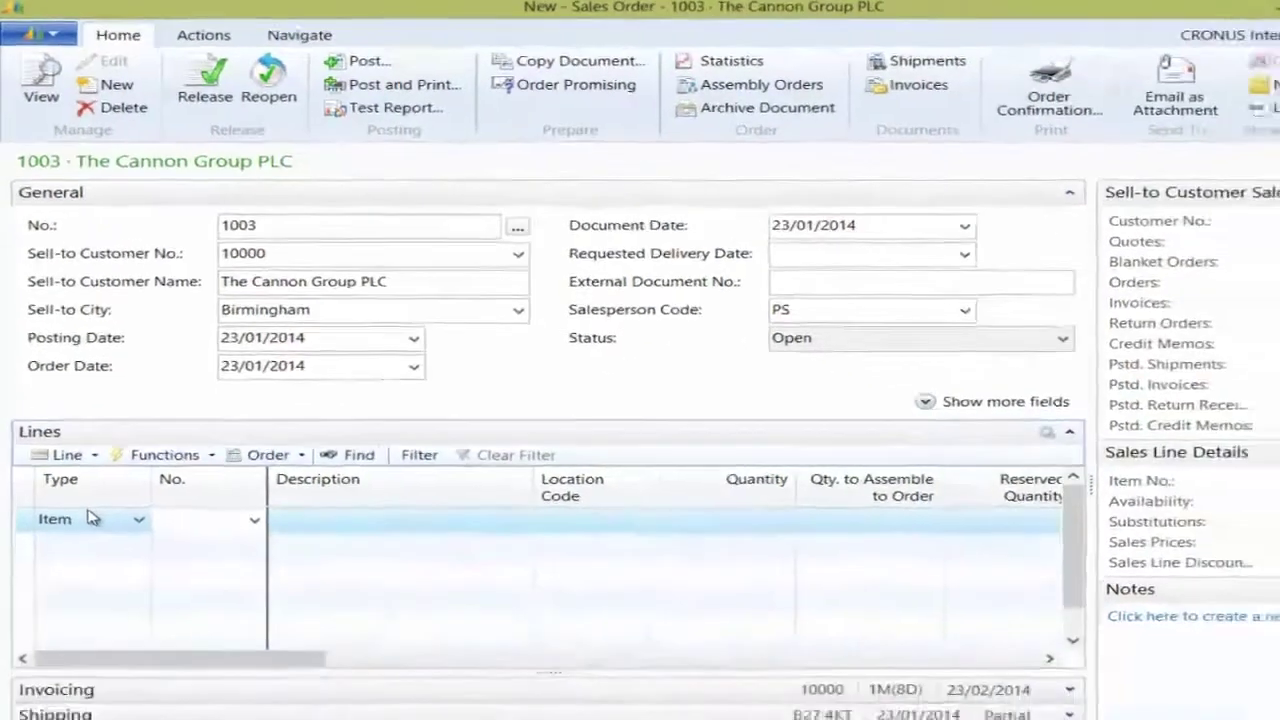
text(192)
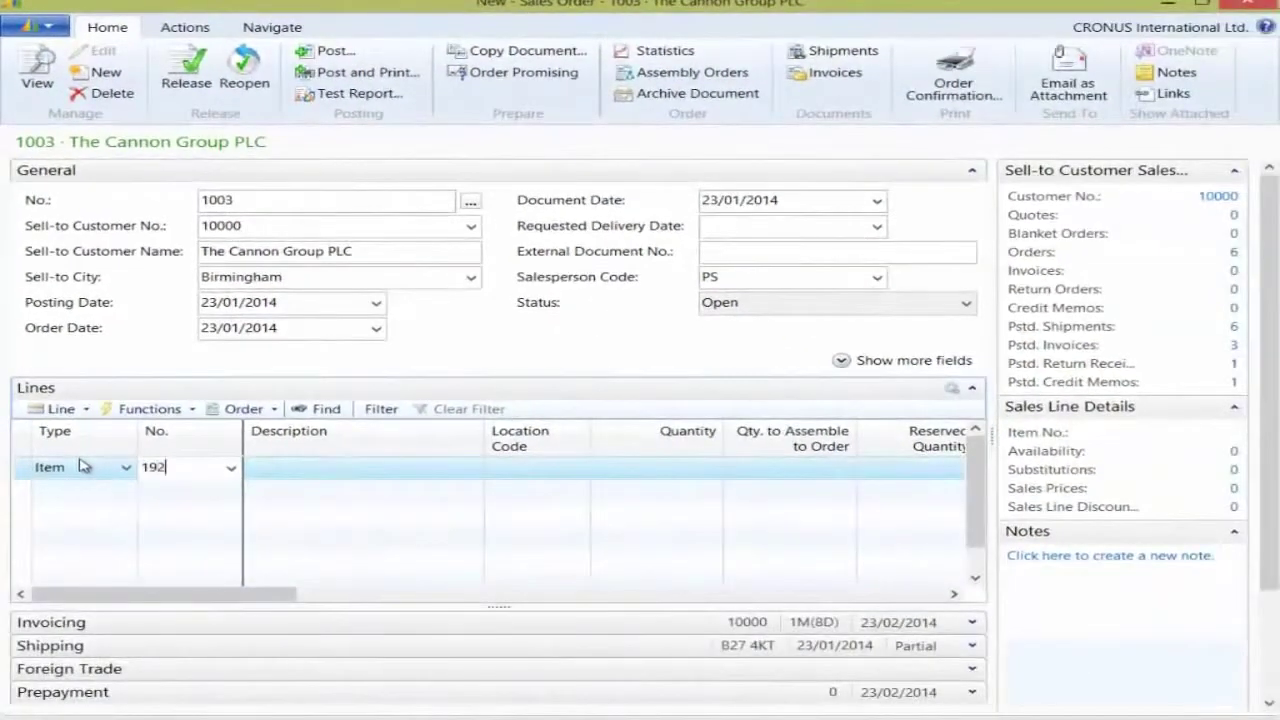
text(8-w)
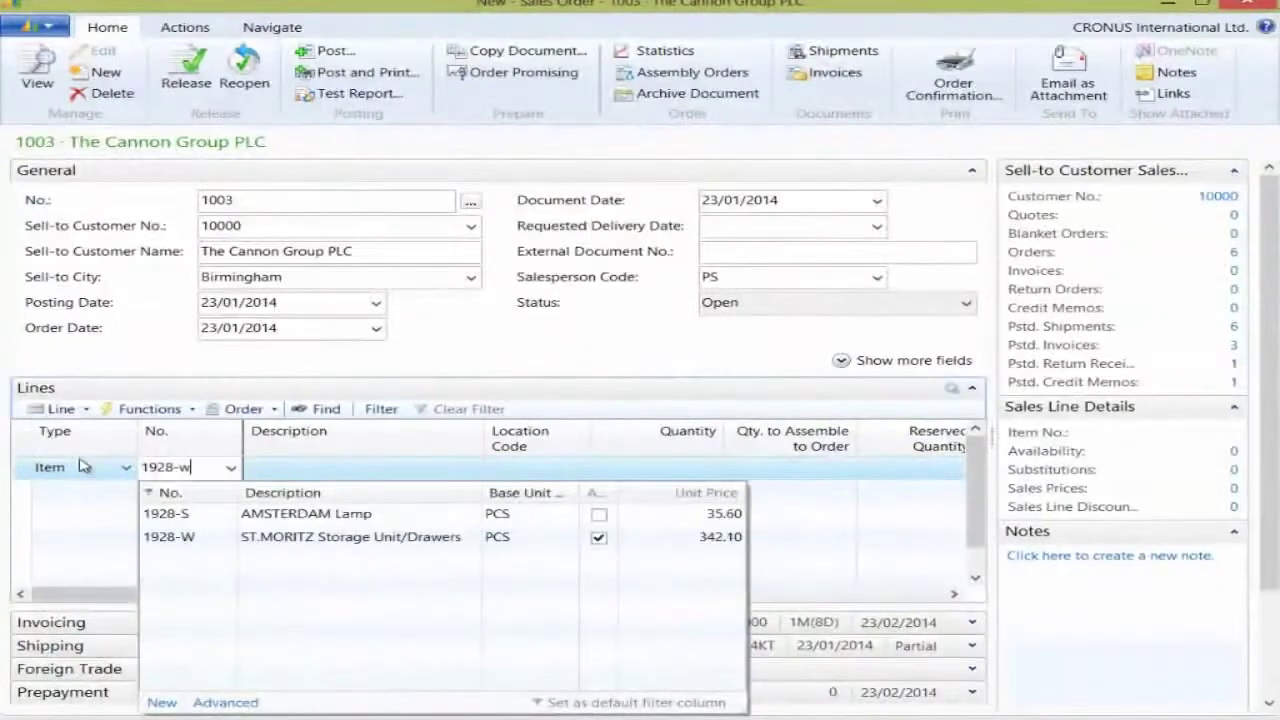
key(Tab)
key(Tab)
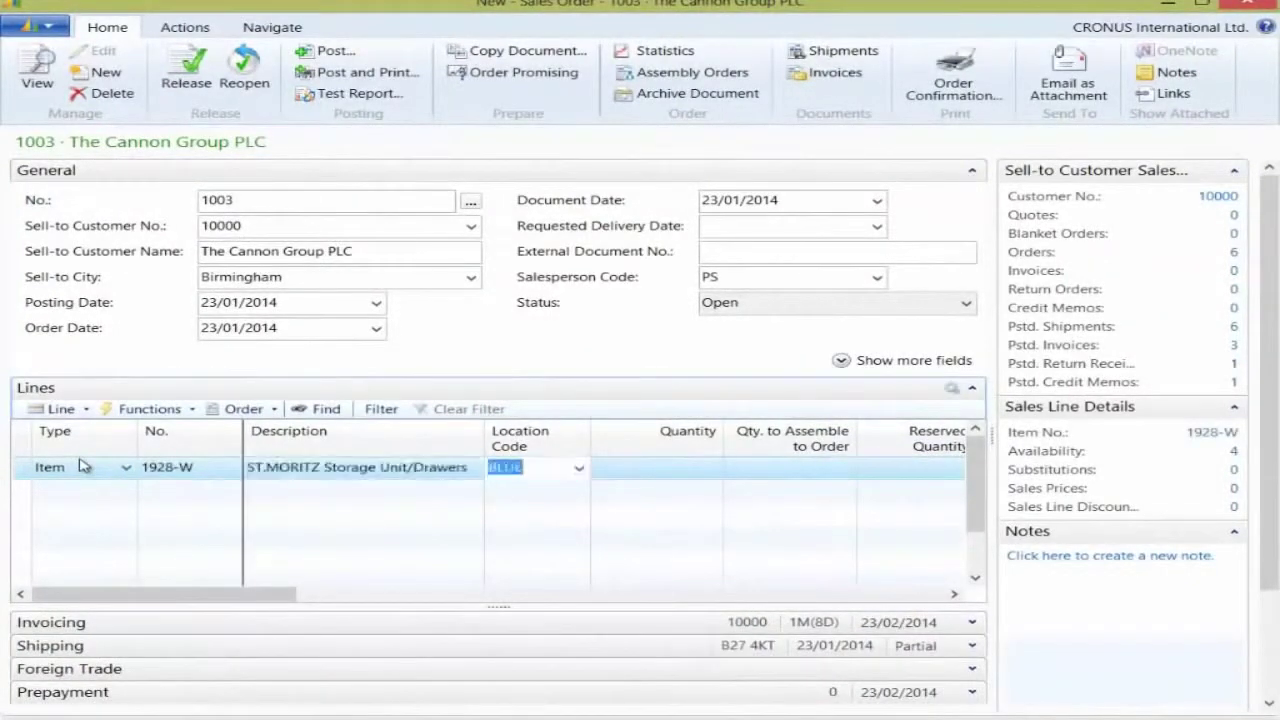
Step: Set the 1928-W line's location to RED and quantity to 10, accepting the assembly availability and due date notices
text(red)
key(Tab)
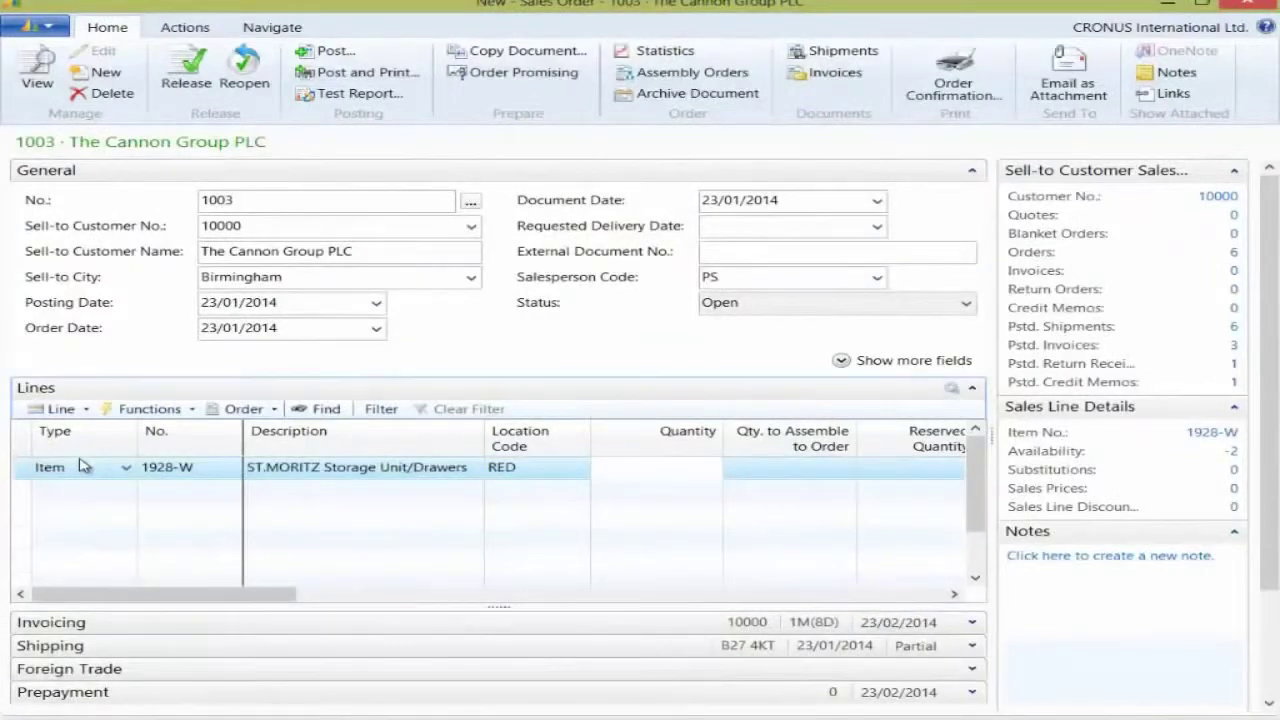
text(10)
key(Tab)
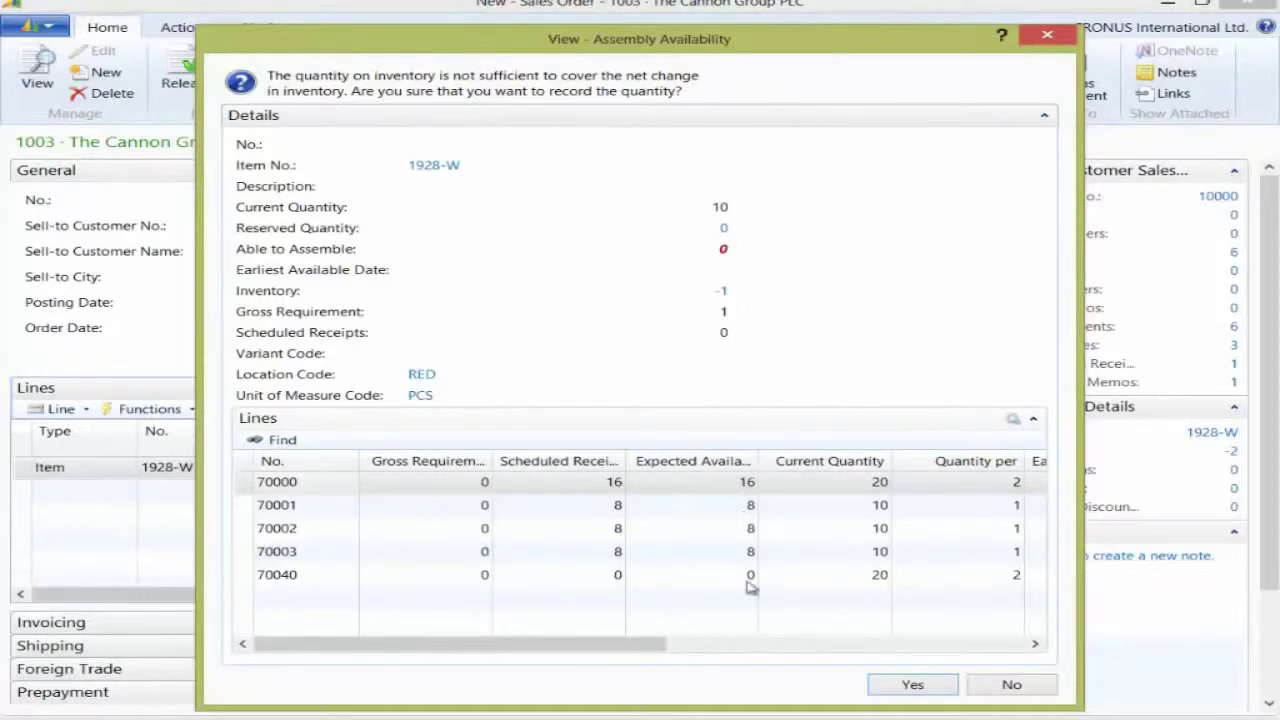
click(910, 685)
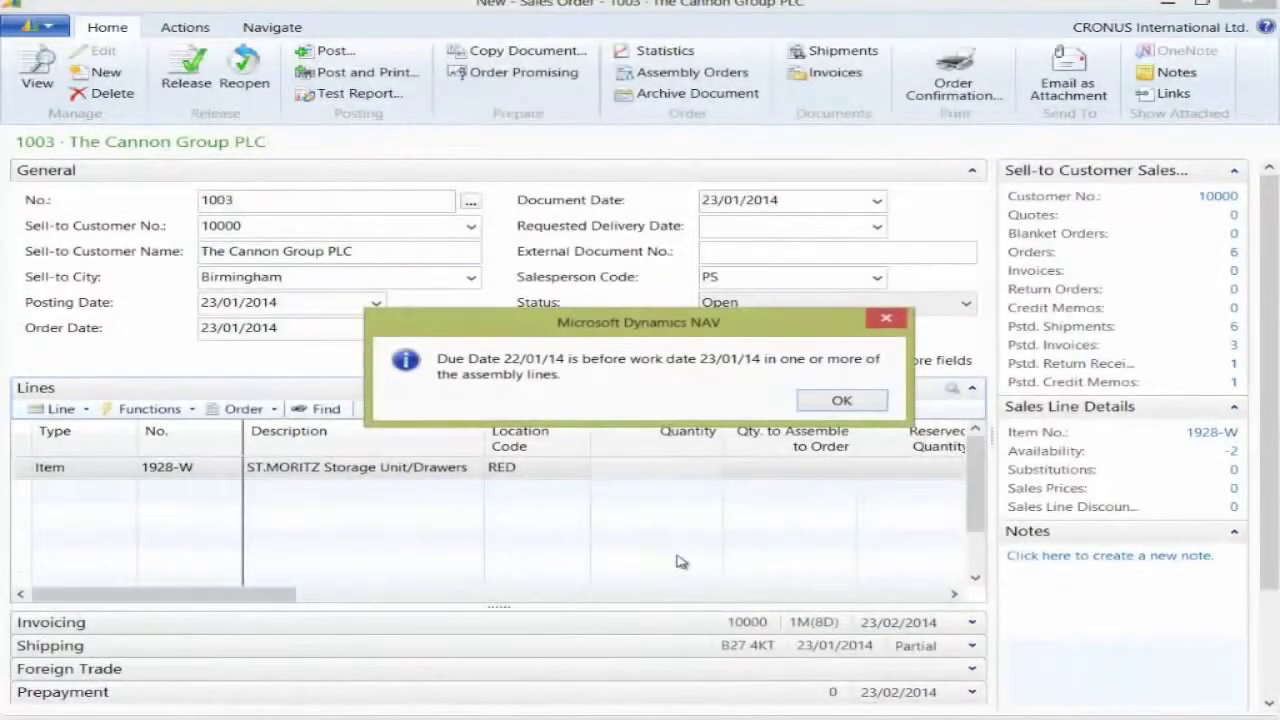
click(841, 402)
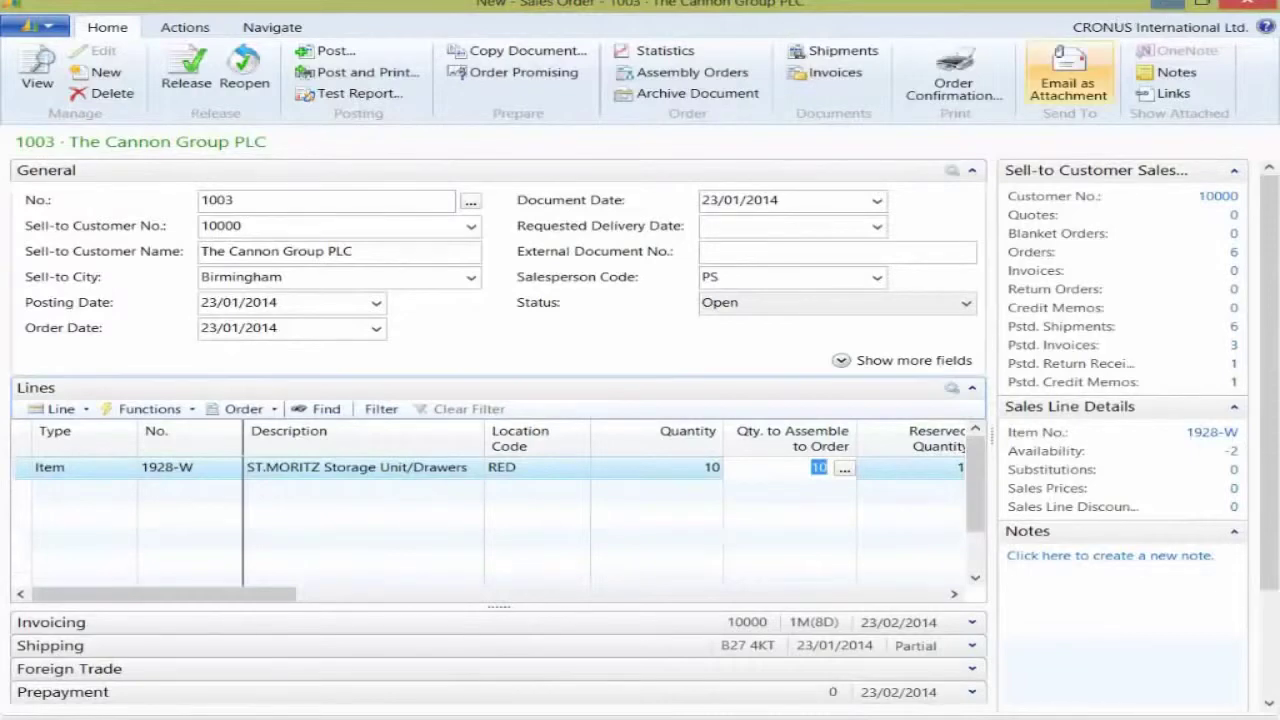
Step: Return to the main window and open the 2014 production forecast from the Manufacturing Planning area for editing
mouse_move(471, 712)
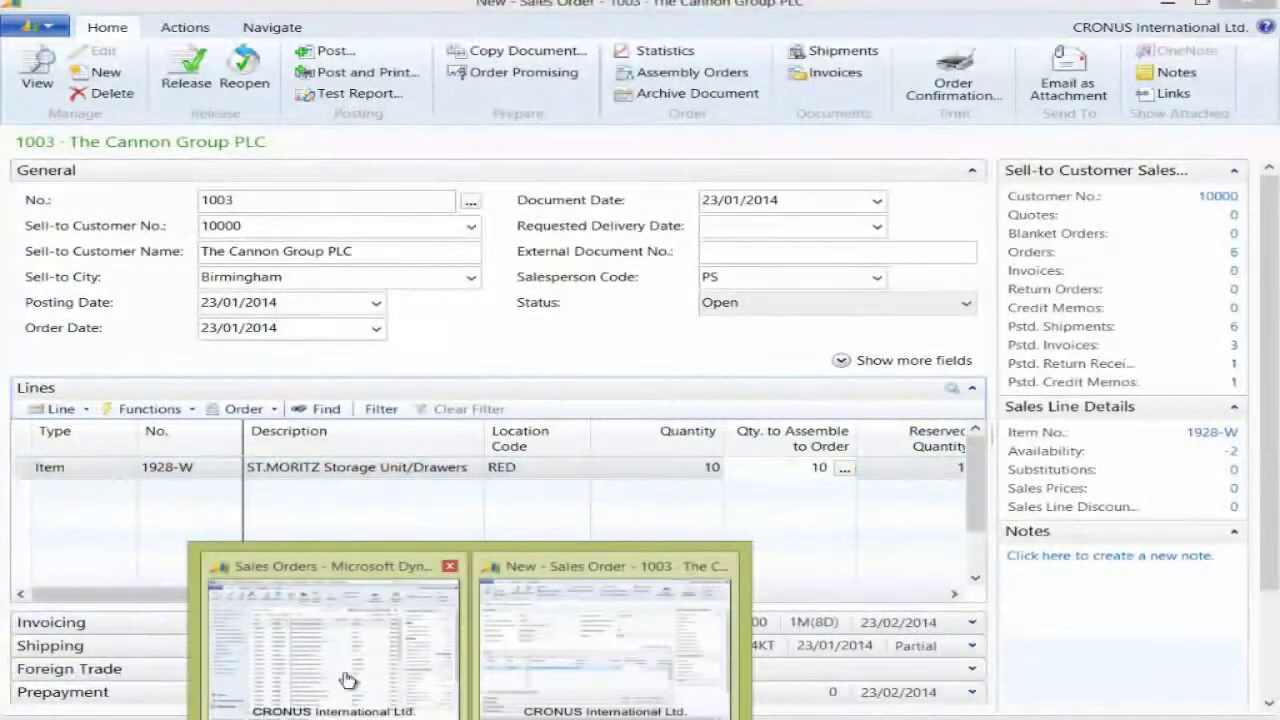
click(330, 630)
click(108, 397)
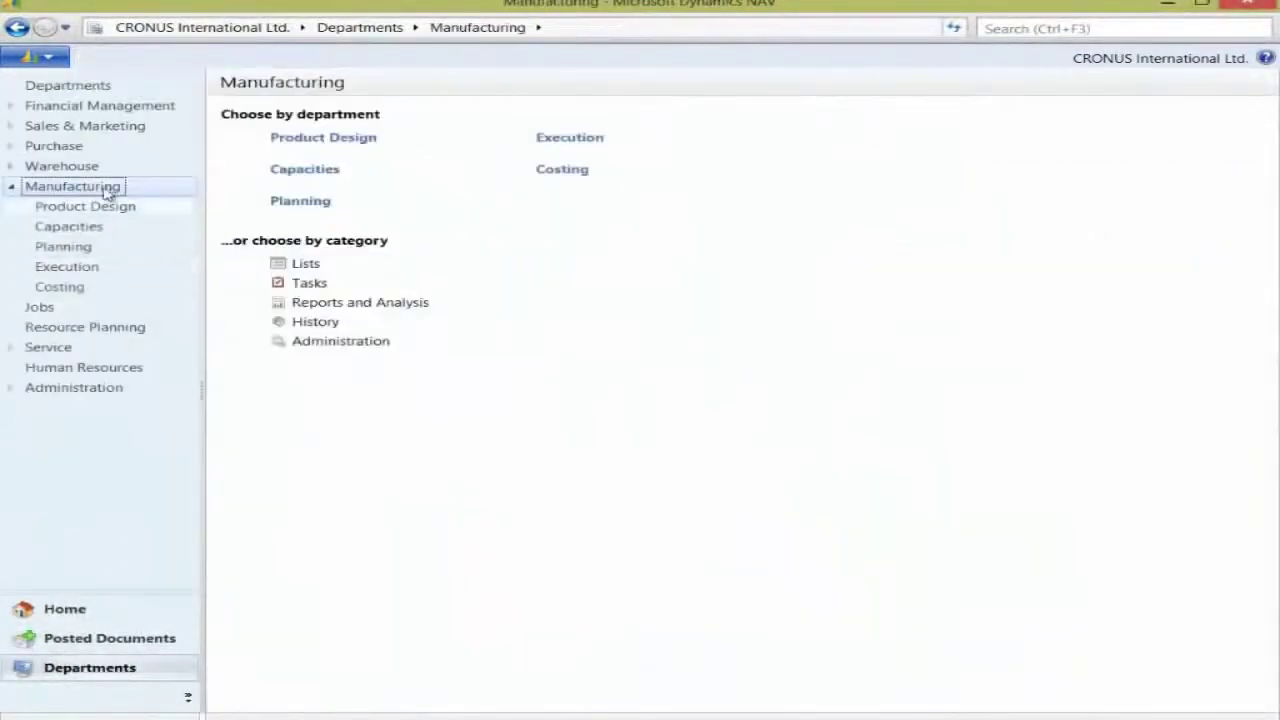
click(80, 248)
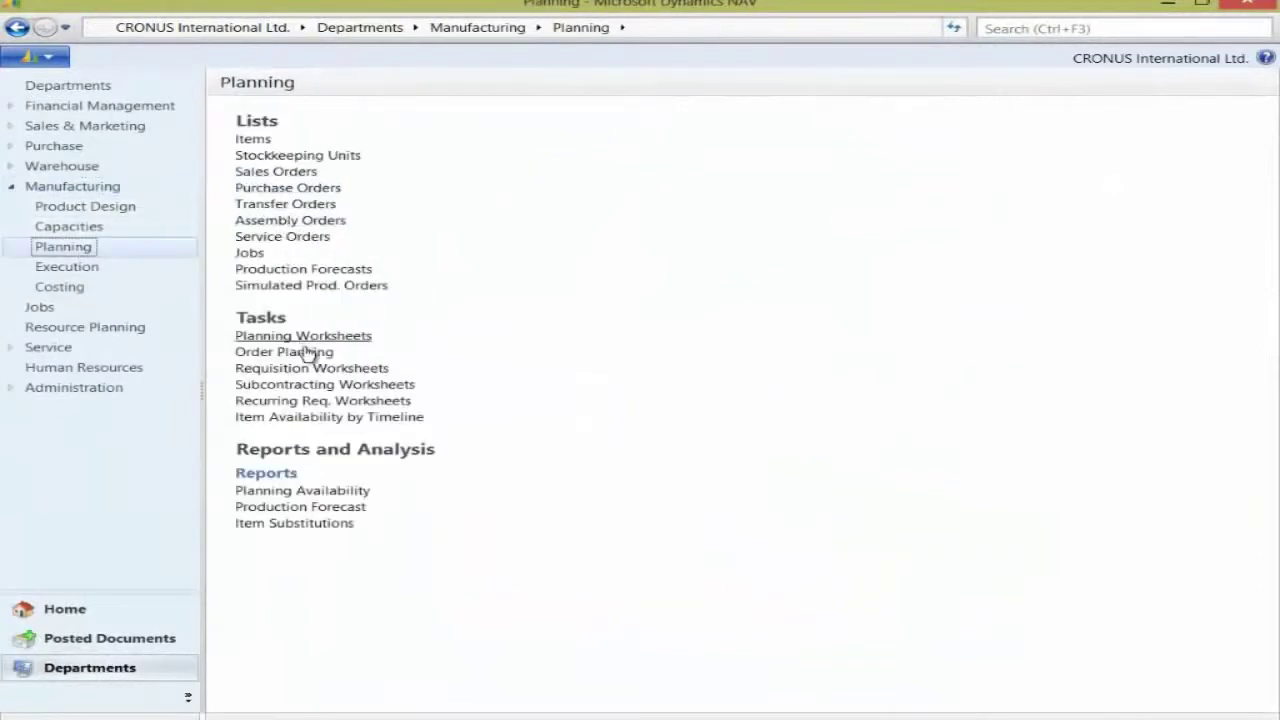
click(332, 272)
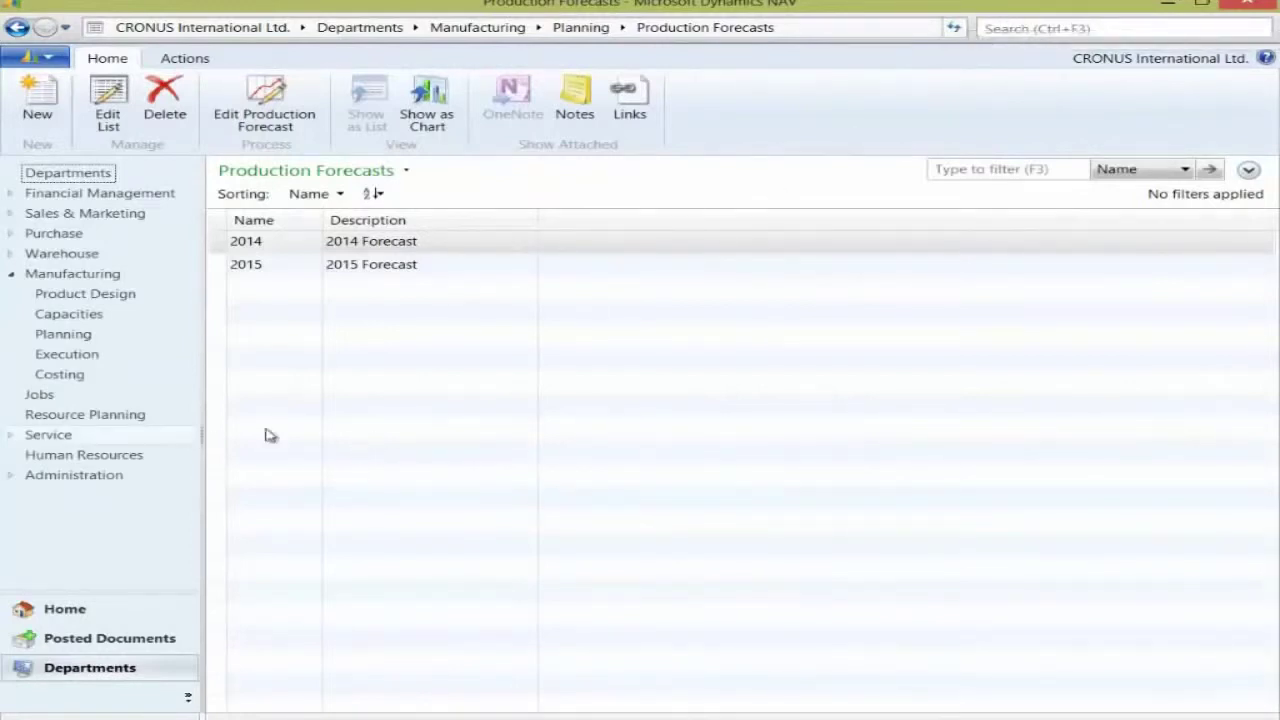
click(394, 244)
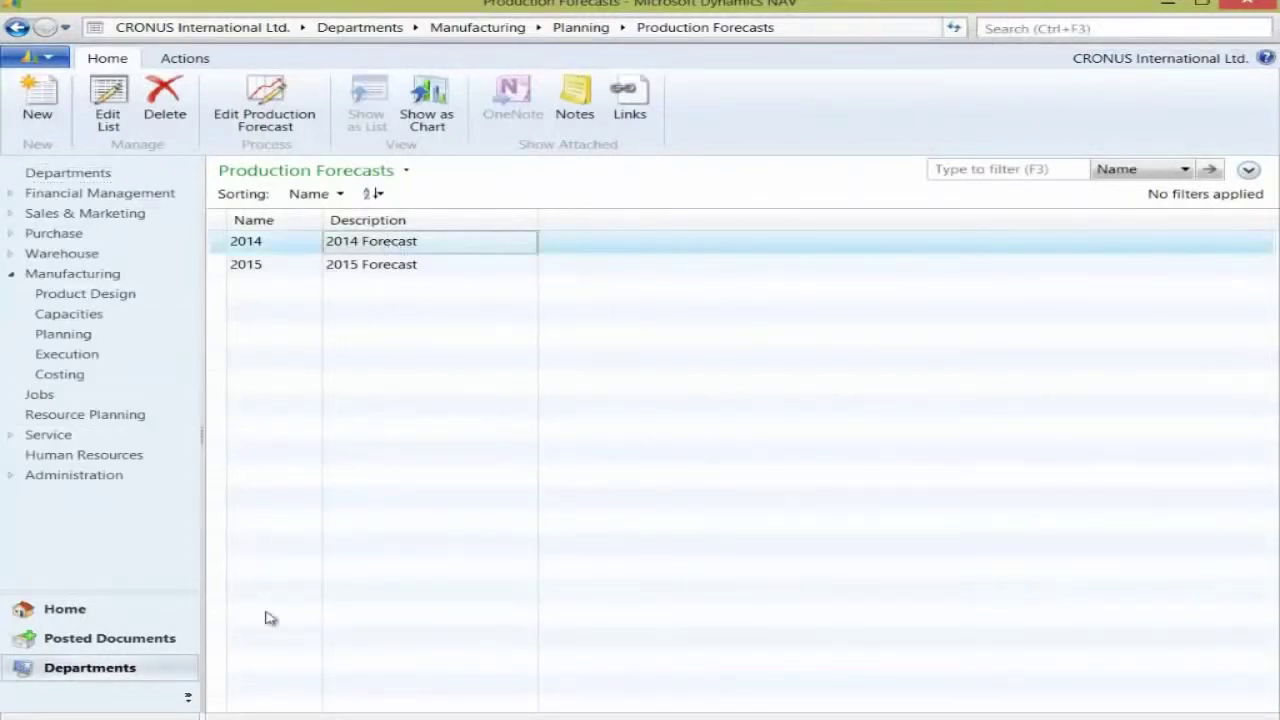
key(Return)
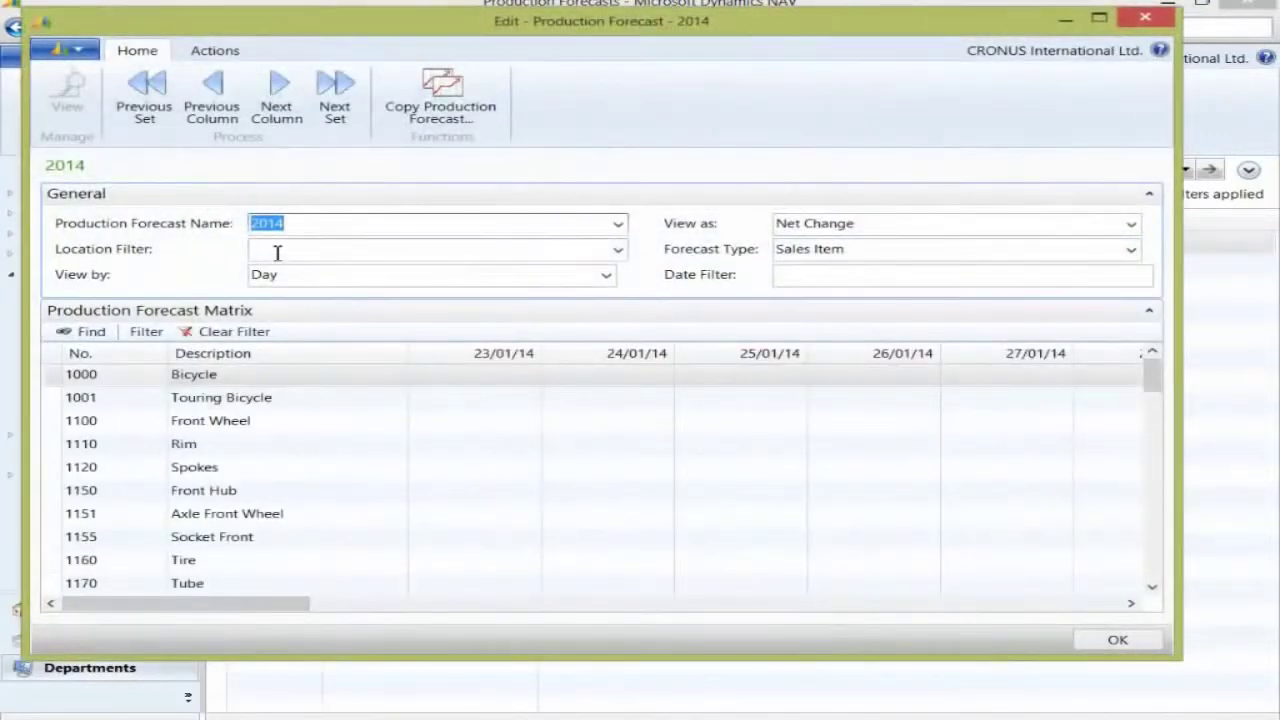
Step: Set the forecast's location filter to red, view by Month and forecast type to Component
click(330, 254)
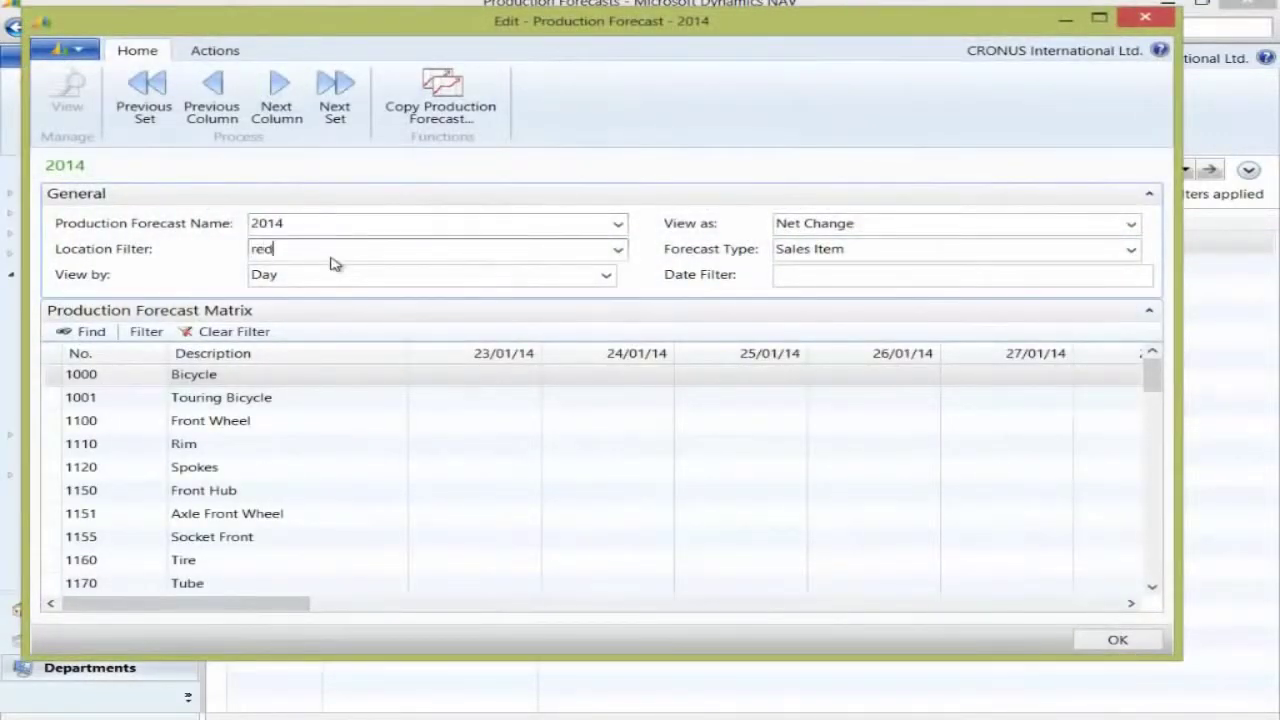
key(Tab)
text(m)
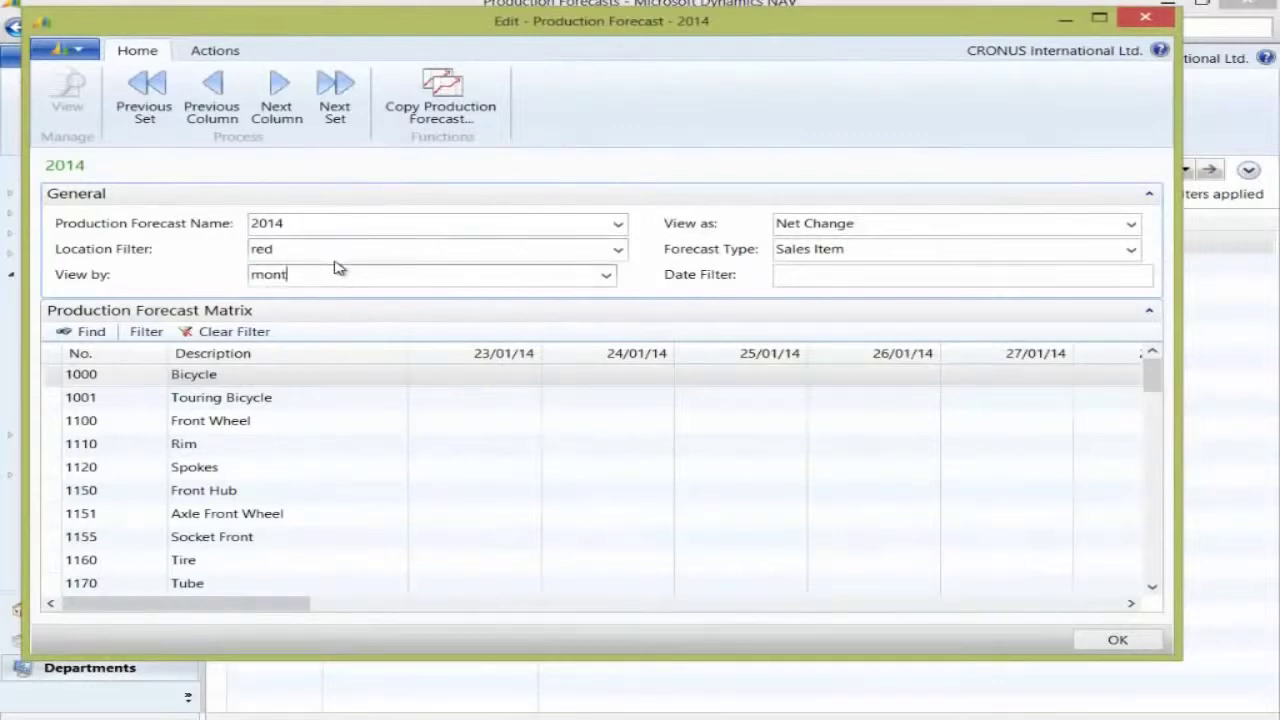
key(Tab)
click(886, 249)
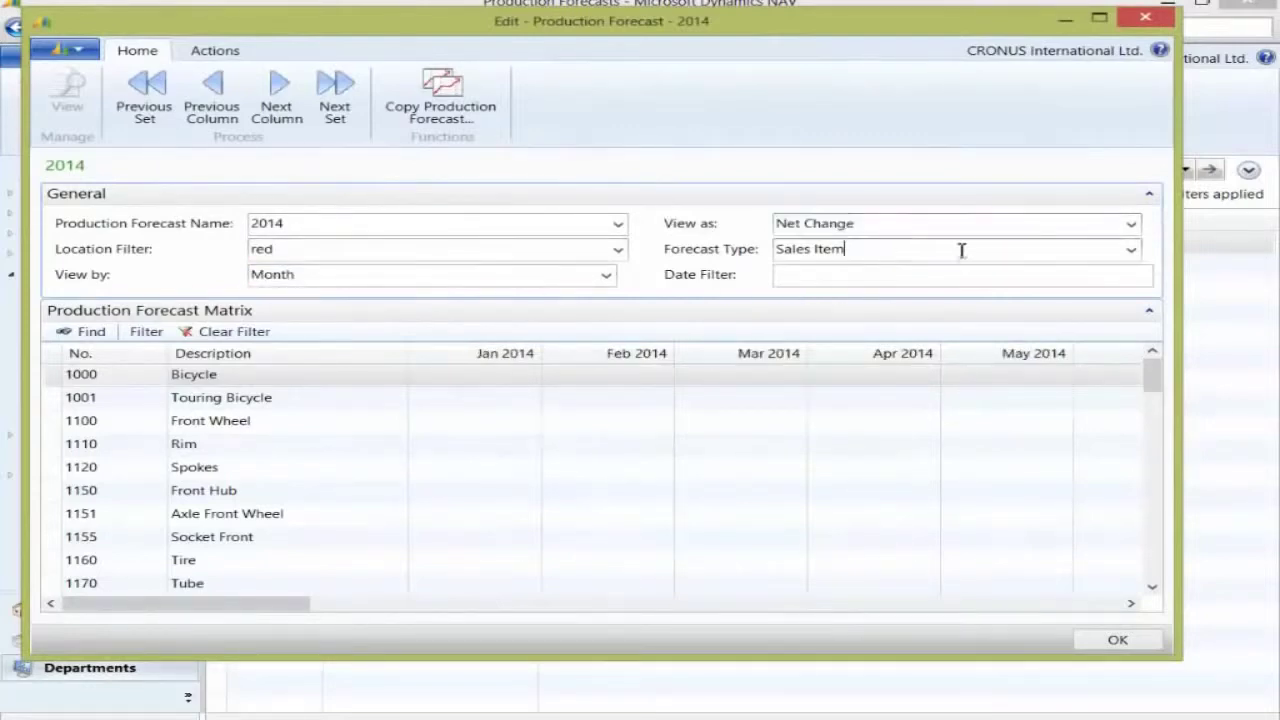
click(1128, 252)
click(866, 294)
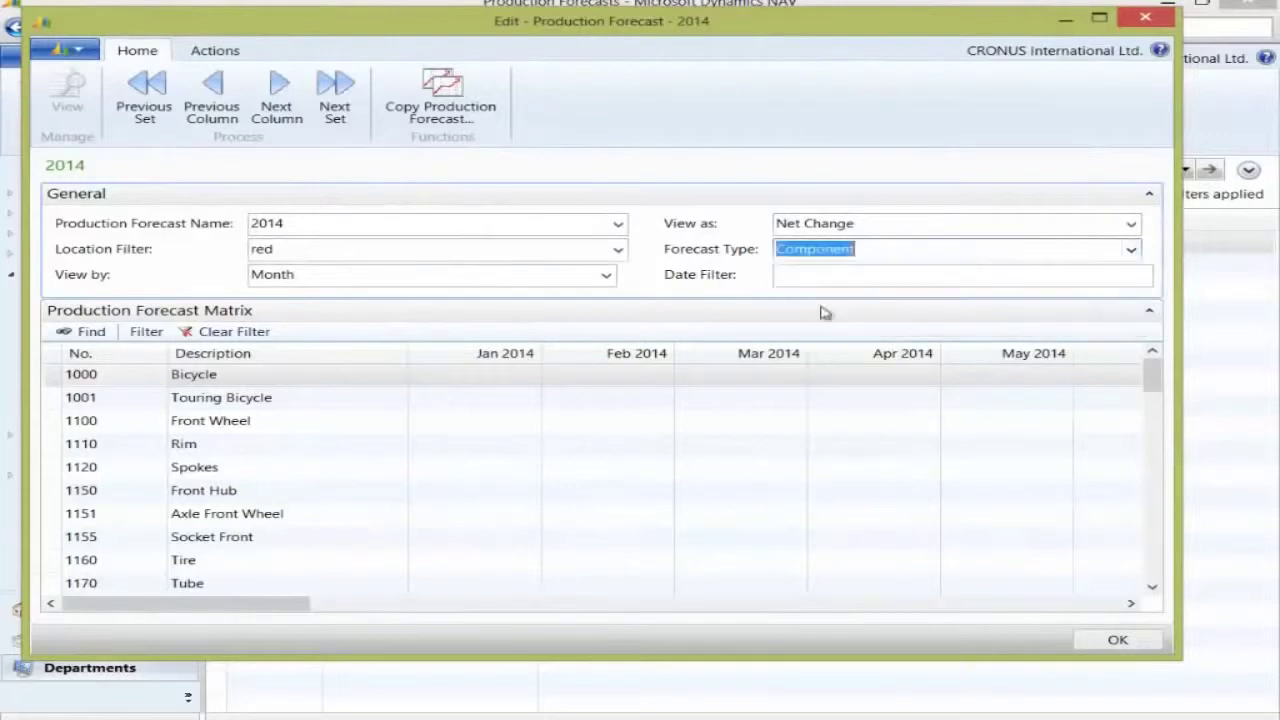
click(795, 274)
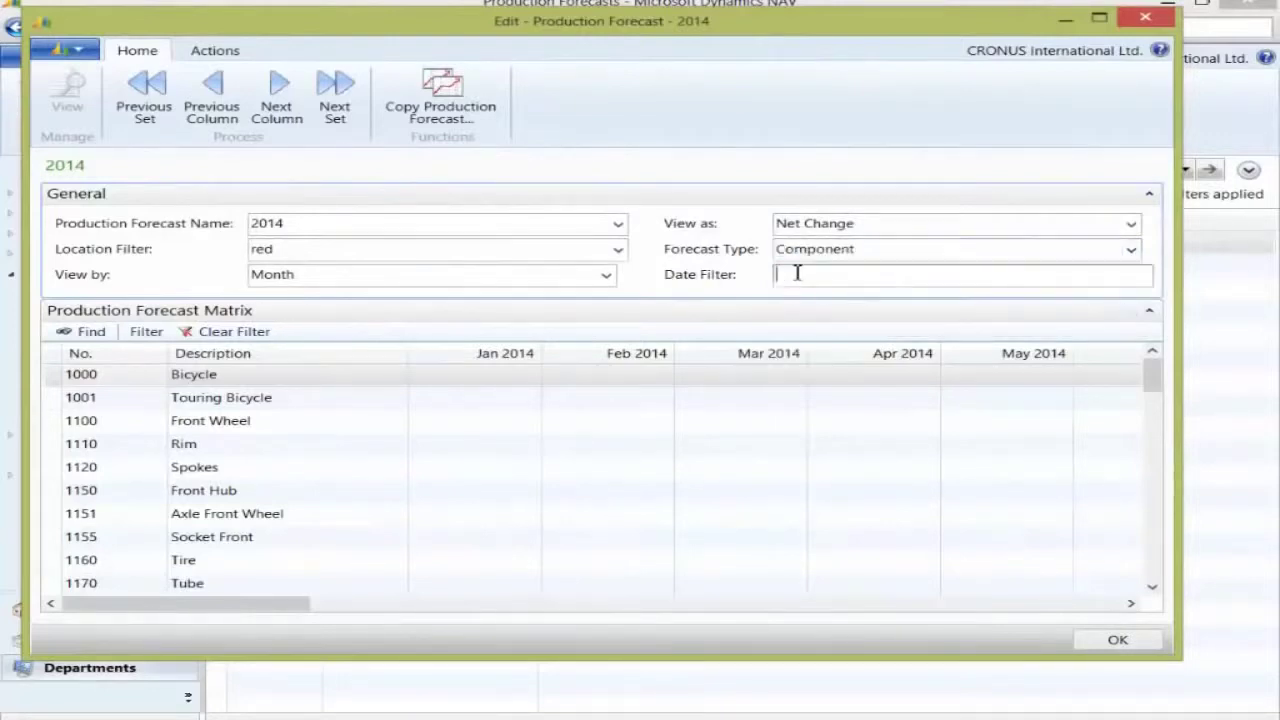
Step: Find the row with No. 70002 in the Production Forecast Matrix and close the search dialog
click(76, 332)
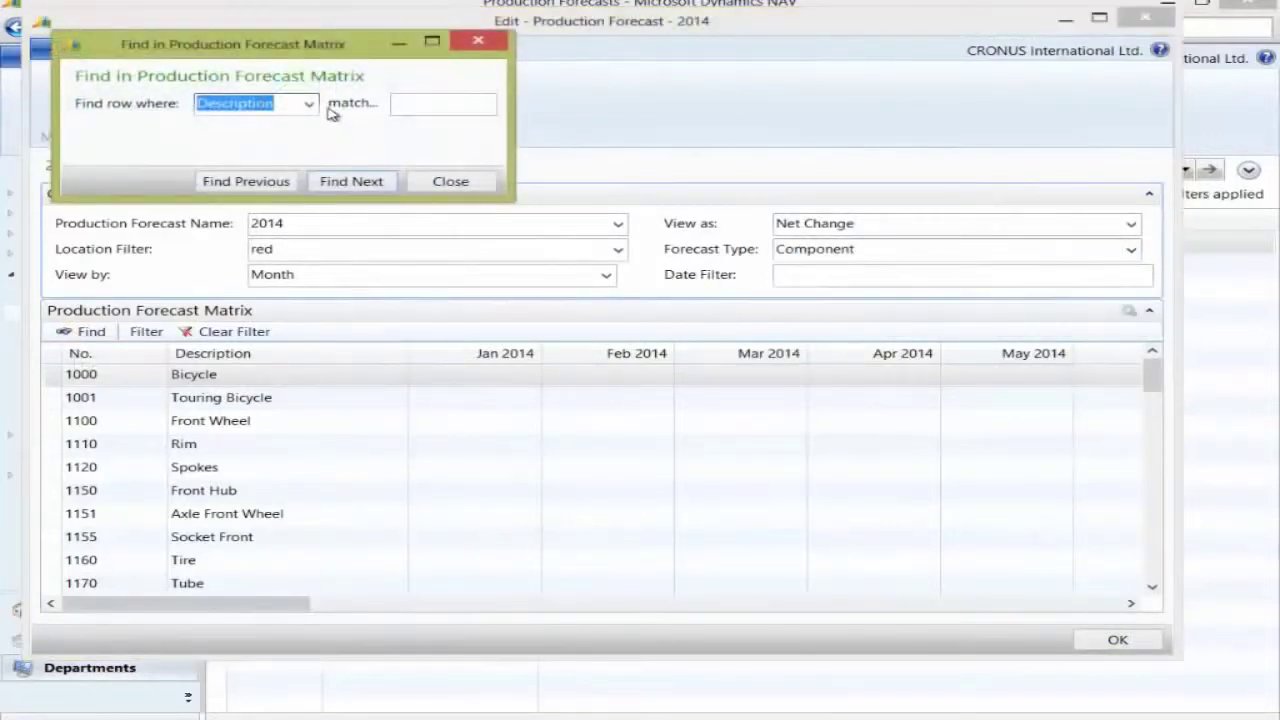
click(313, 105)
click(212, 121)
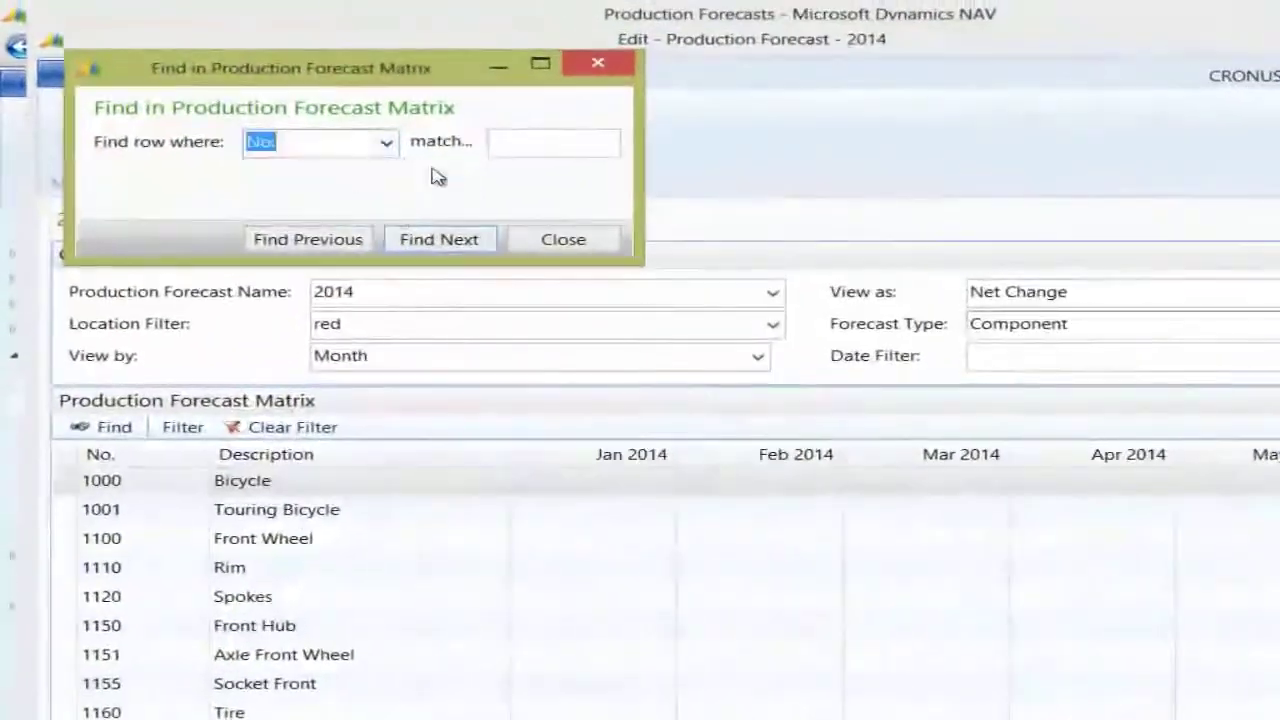
click(513, 149)
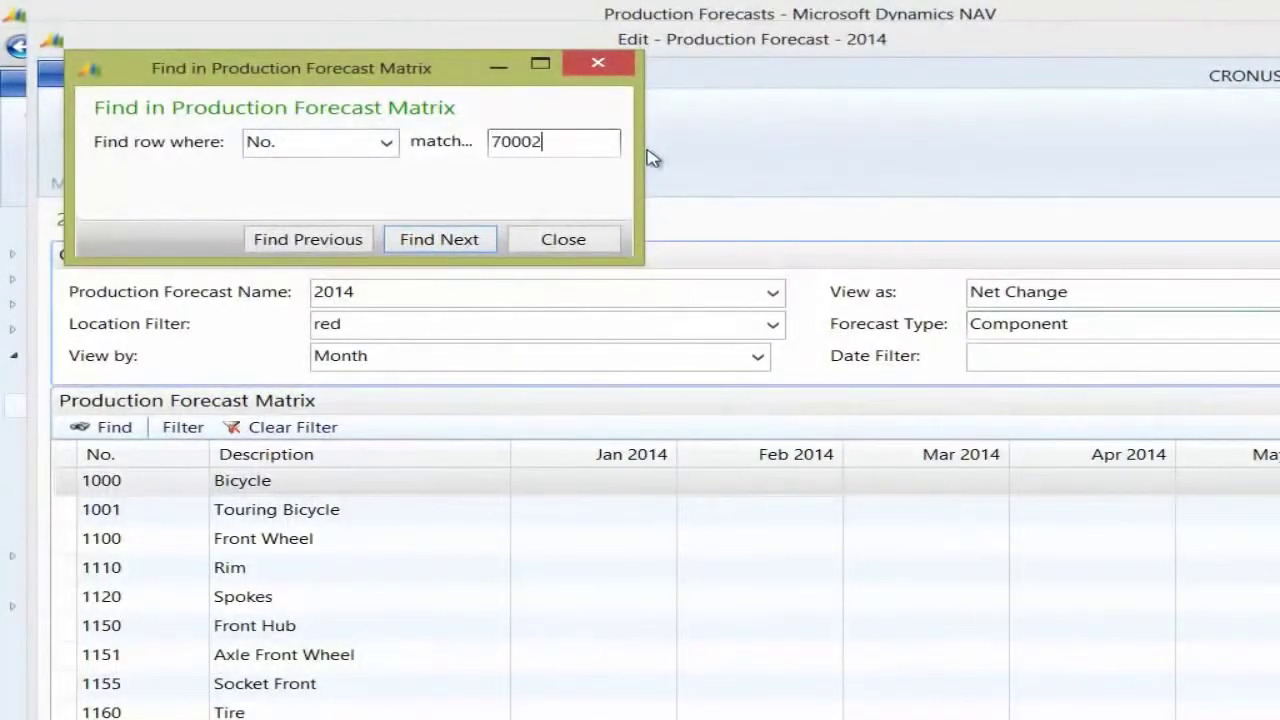
key(Return)
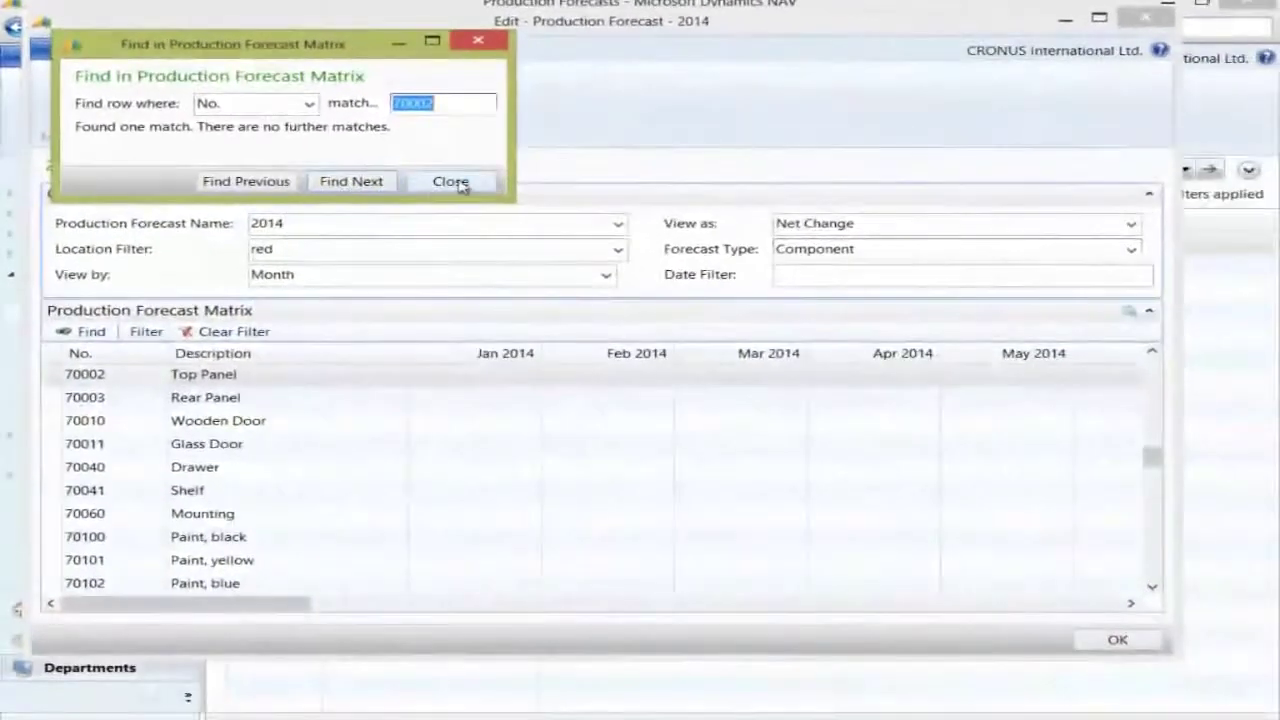
click(563, 239)
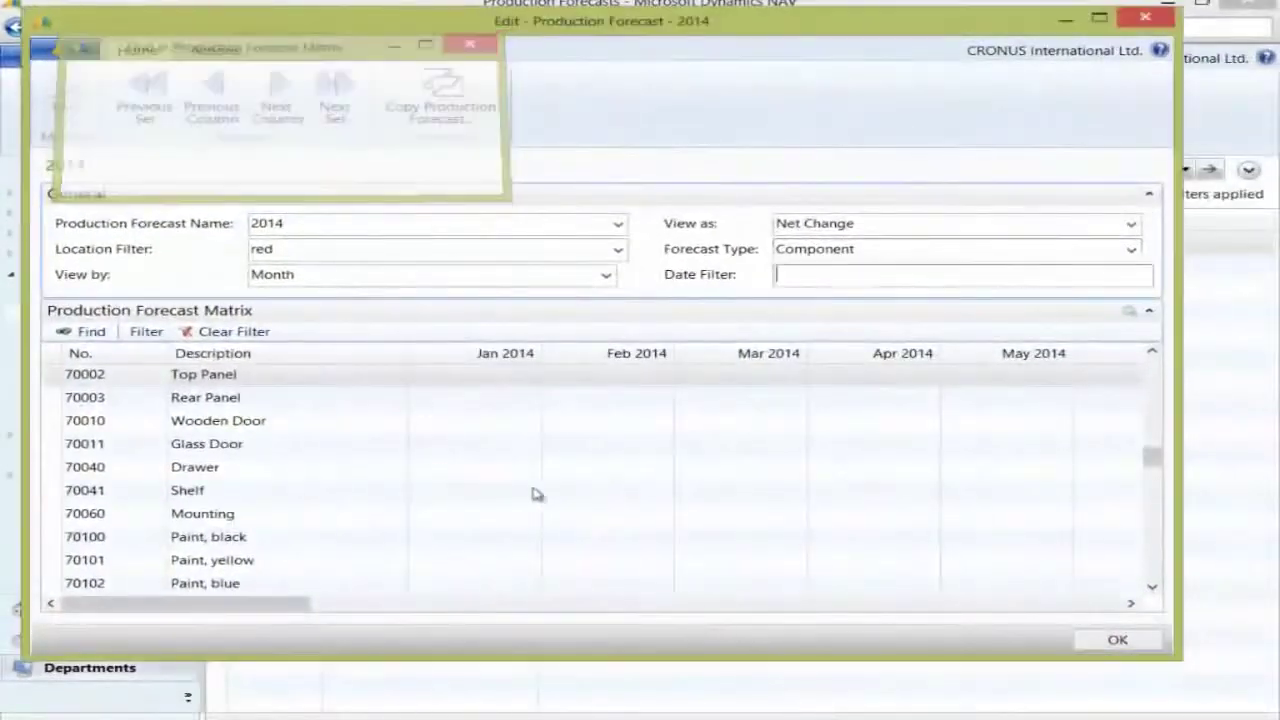
Step: Enter a forecast of 100 for item 70002 in both Feb 2014 and Mar 2014, then close the forecast
click(645, 378)
text(1)
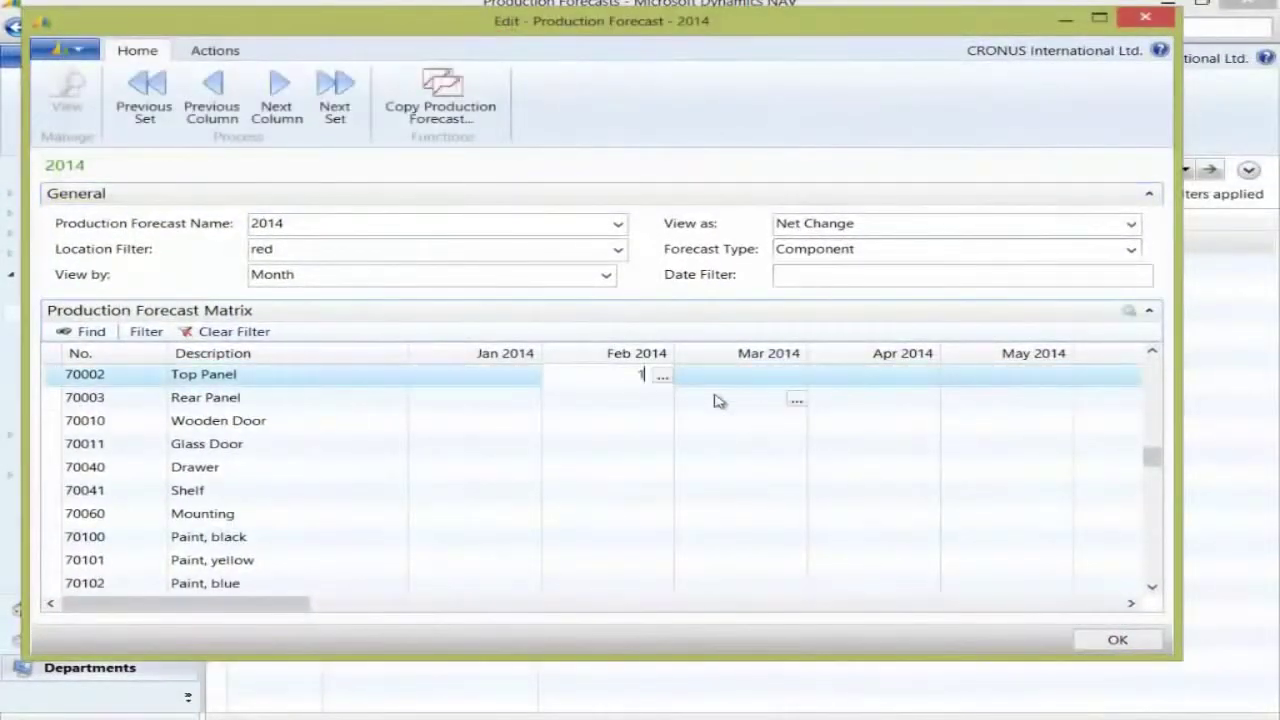
text(00)
key(Tab)
text(1)
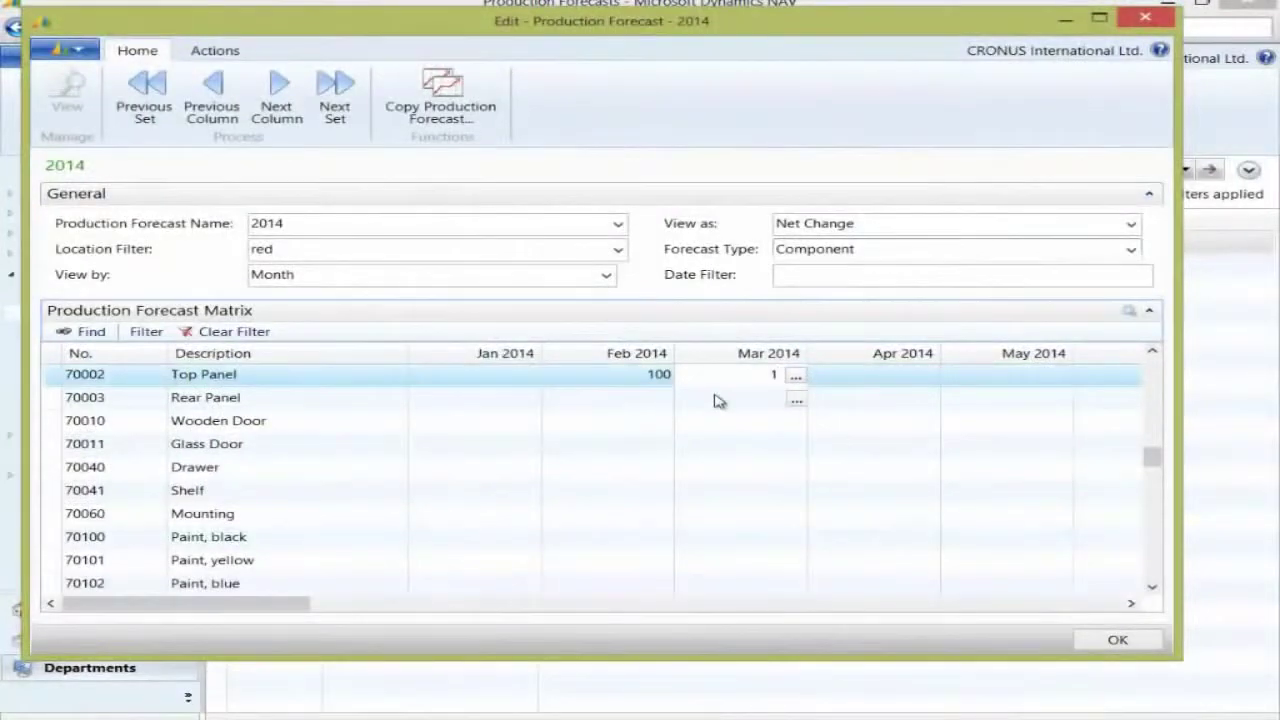
text(00)
key(Tab)
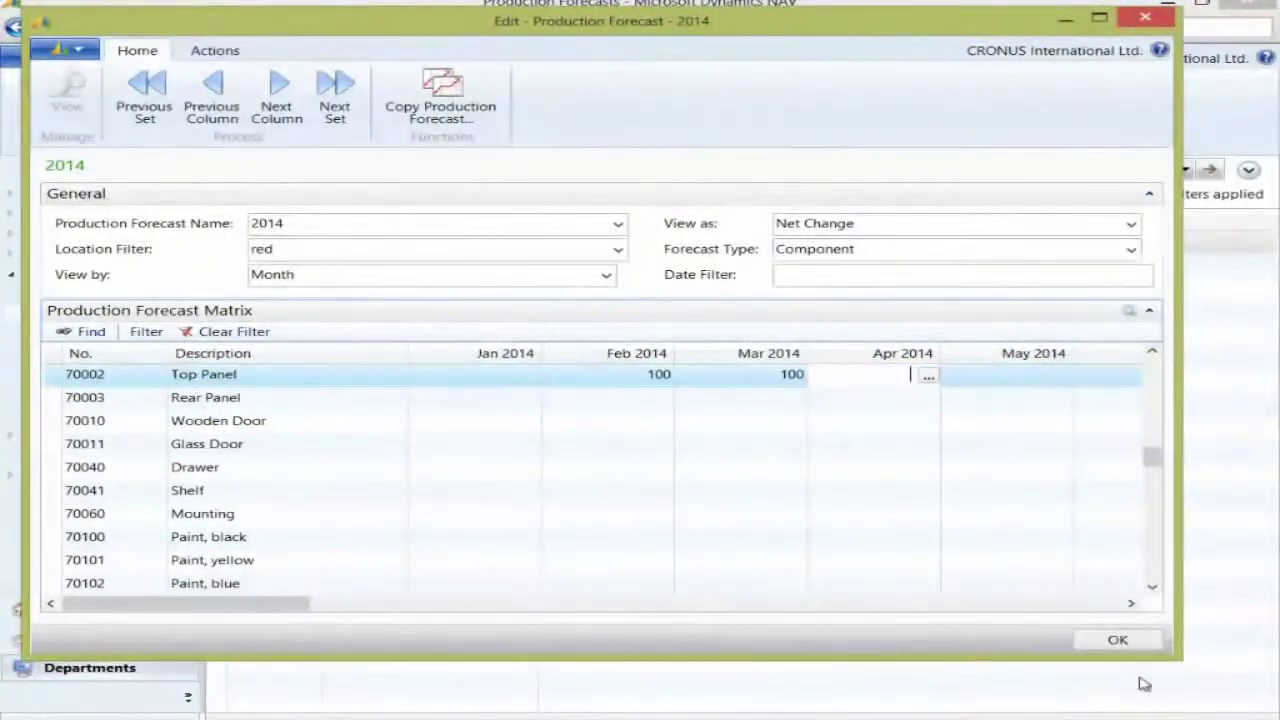
click(1136, 642)
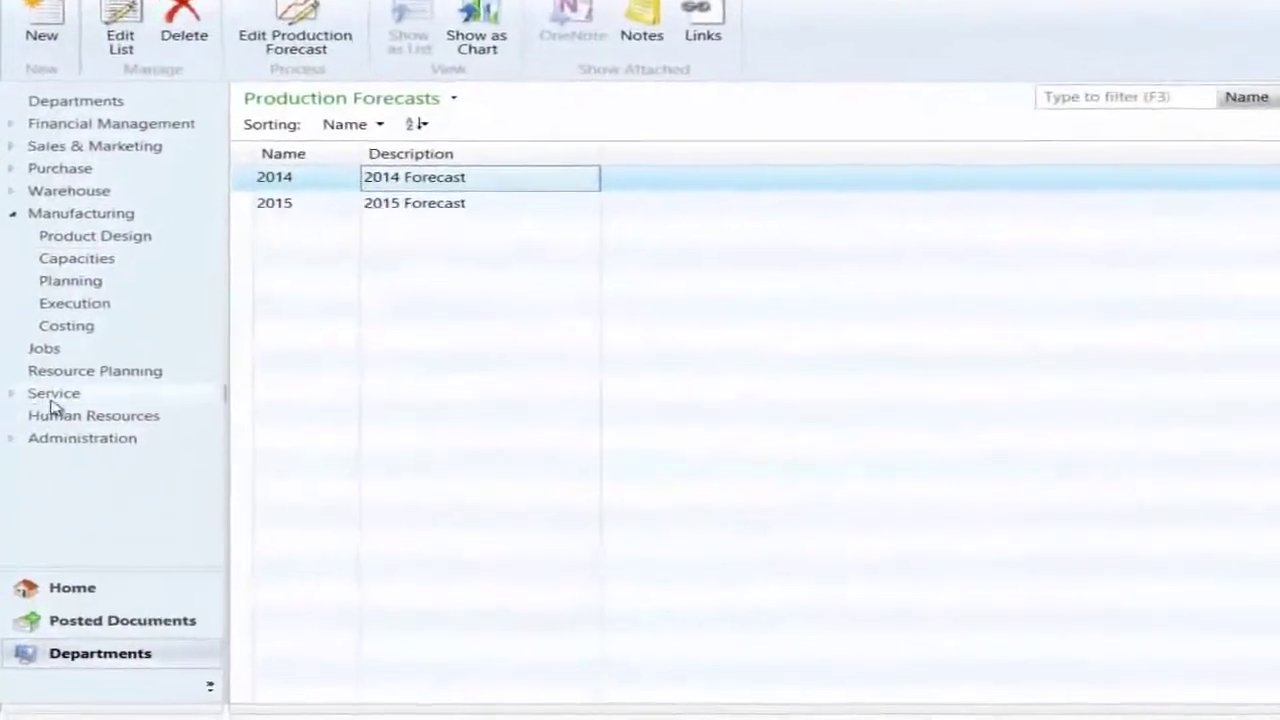
click(72, 327)
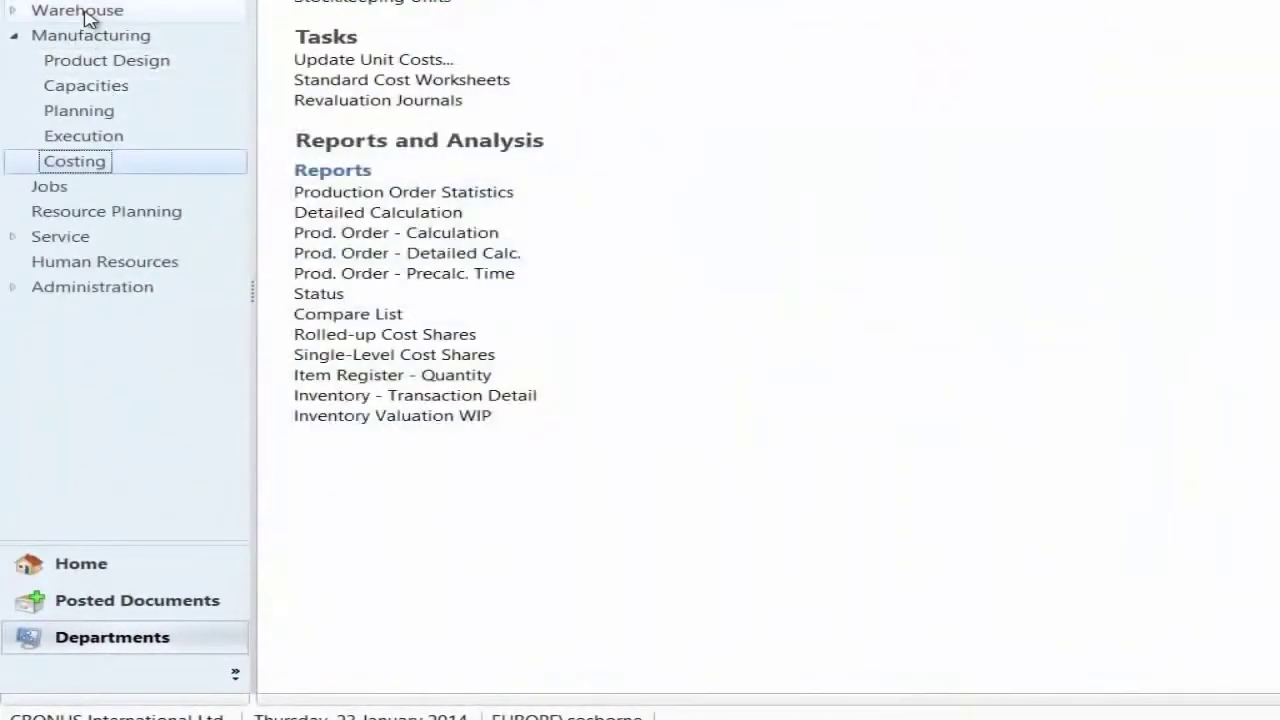
click(85, 18)
click(104, 163)
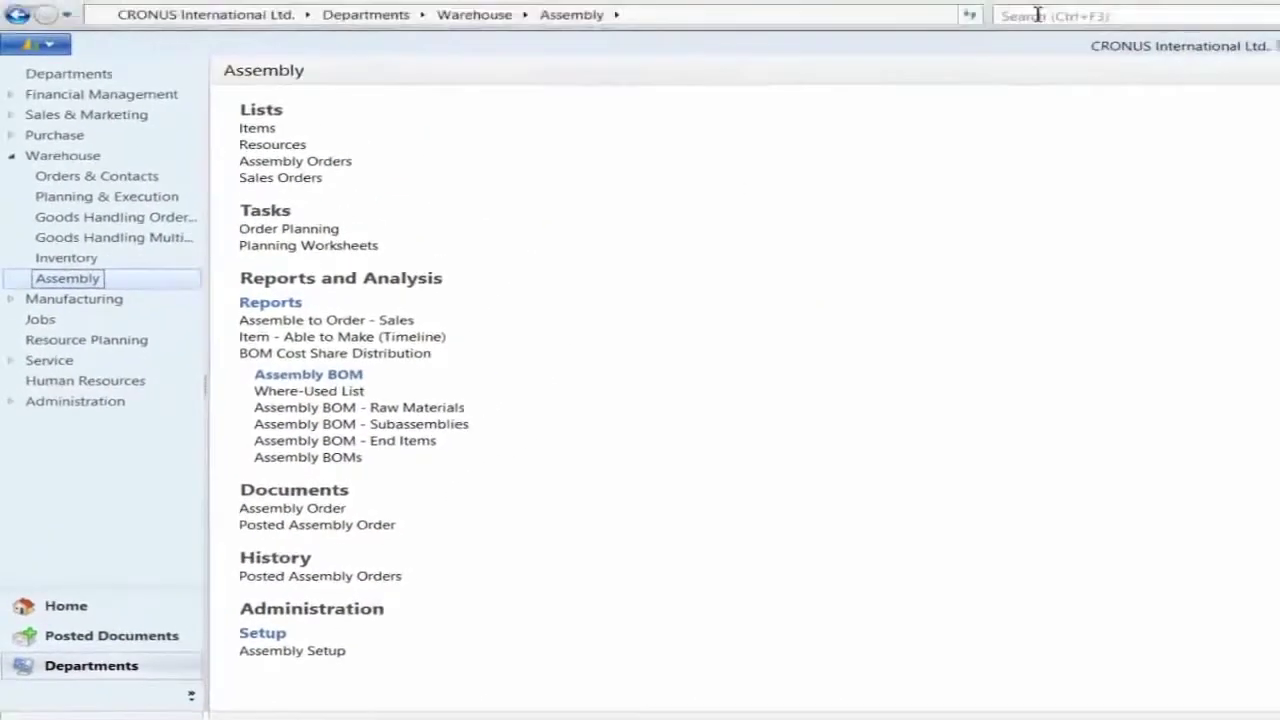
Step: Search for "Requis", go to the Purchase Planning result and open the requisition worksheet from there
click(1040, 15)
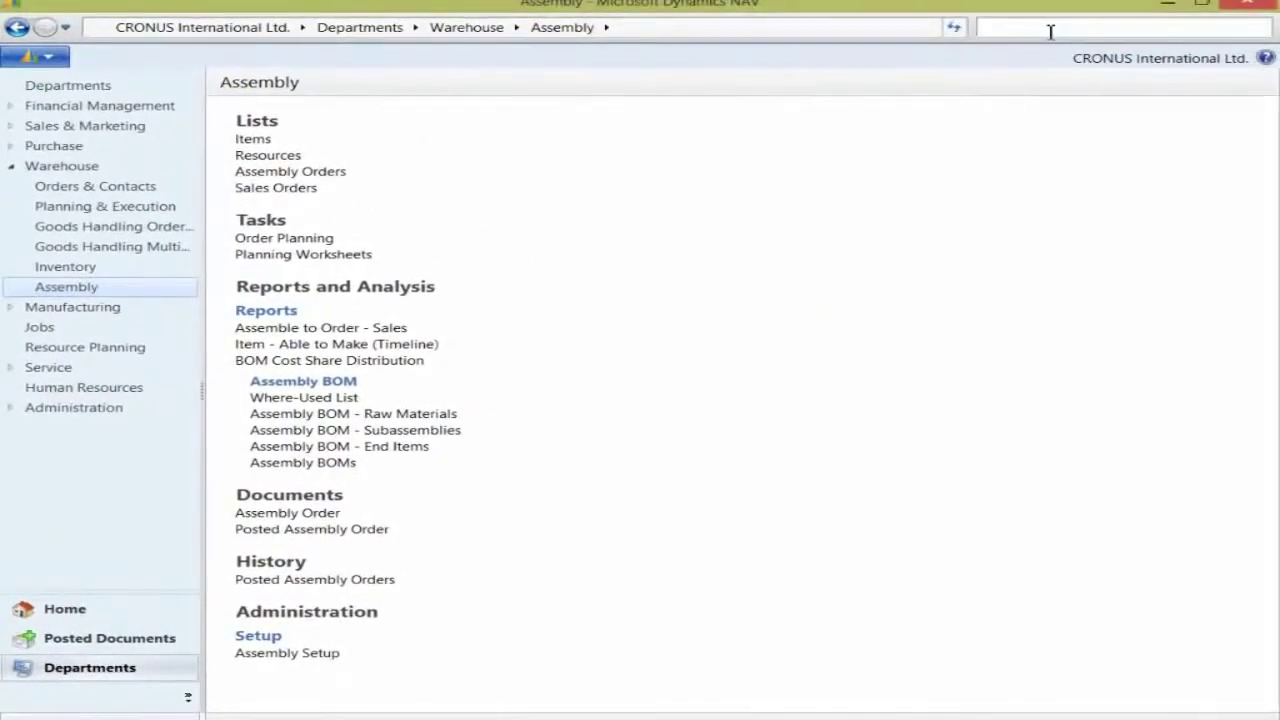
text(Requis)
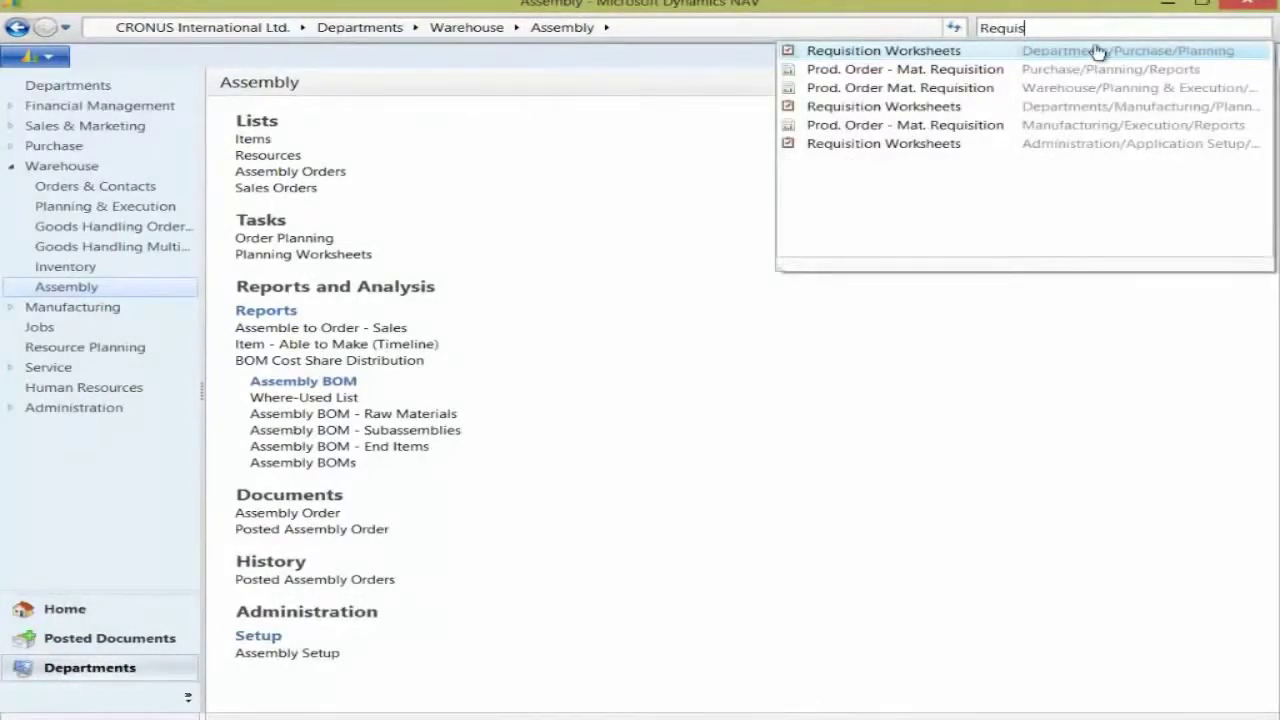
click(1151, 51)
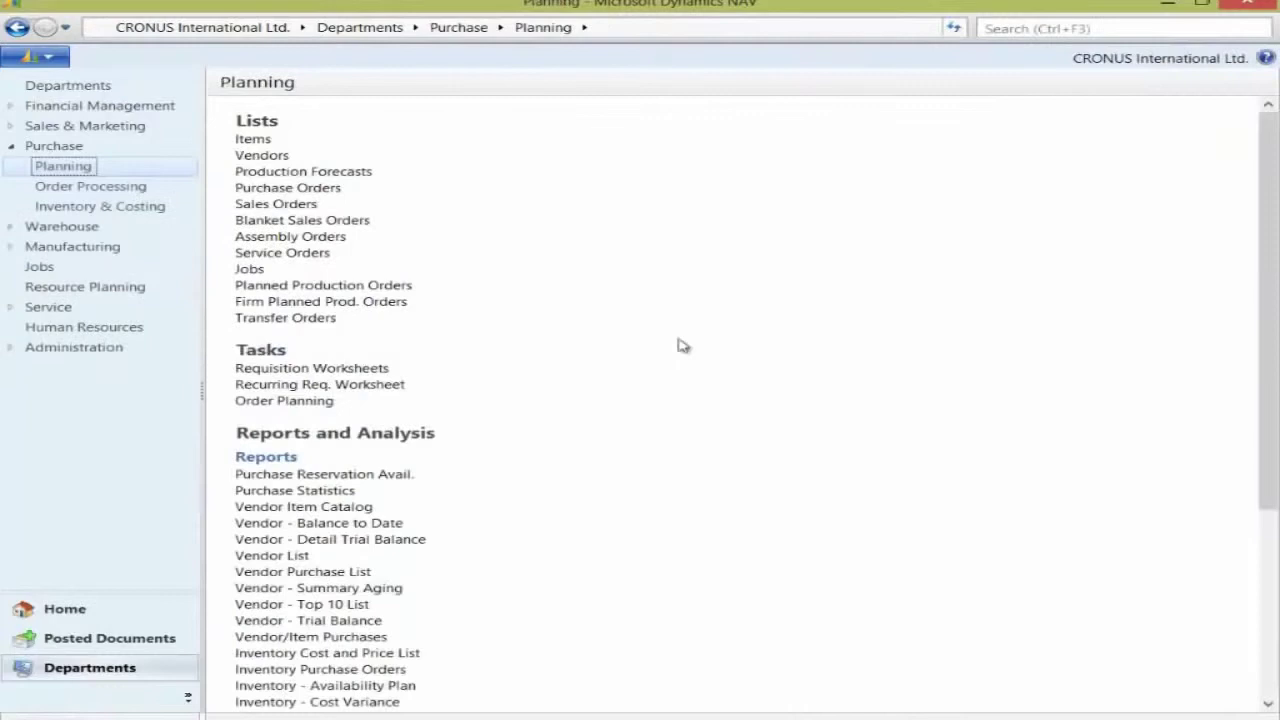
click(370, 371)
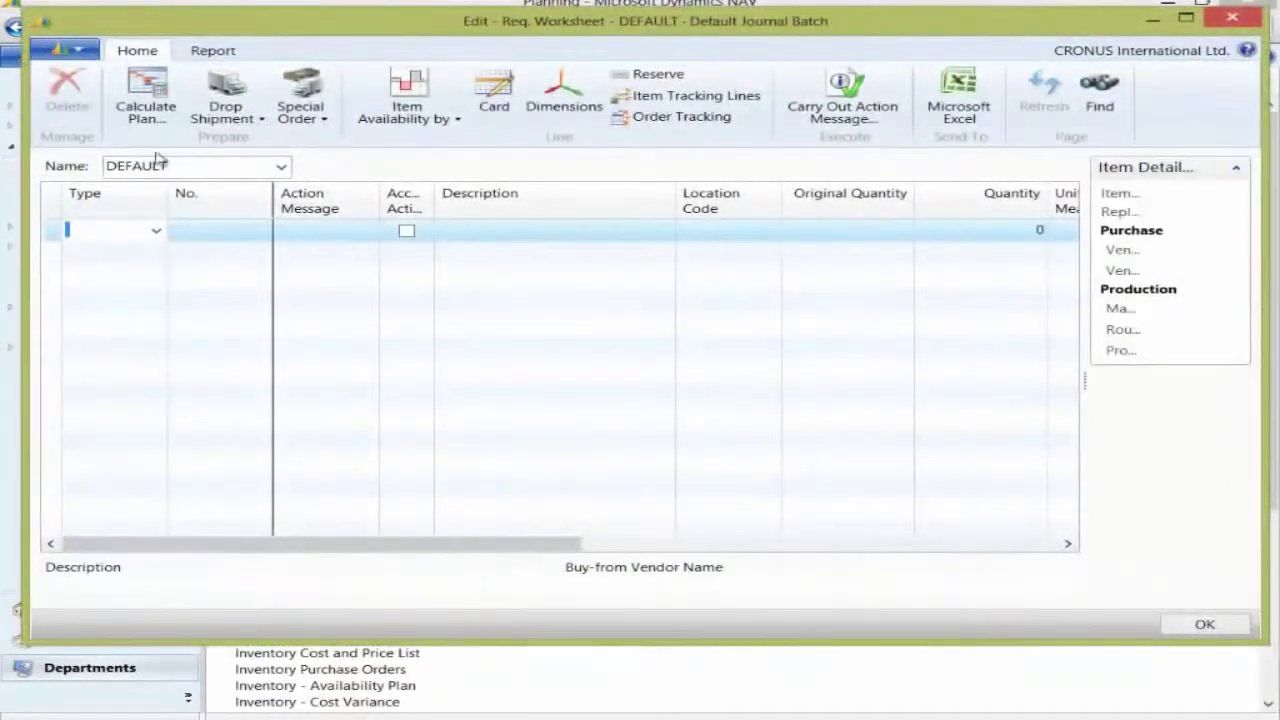
Step: Calculate the plan for 1/01/2014 to 31/12/2014 with forecast 2014, items 70000..70040 and location RED
click(145, 100)
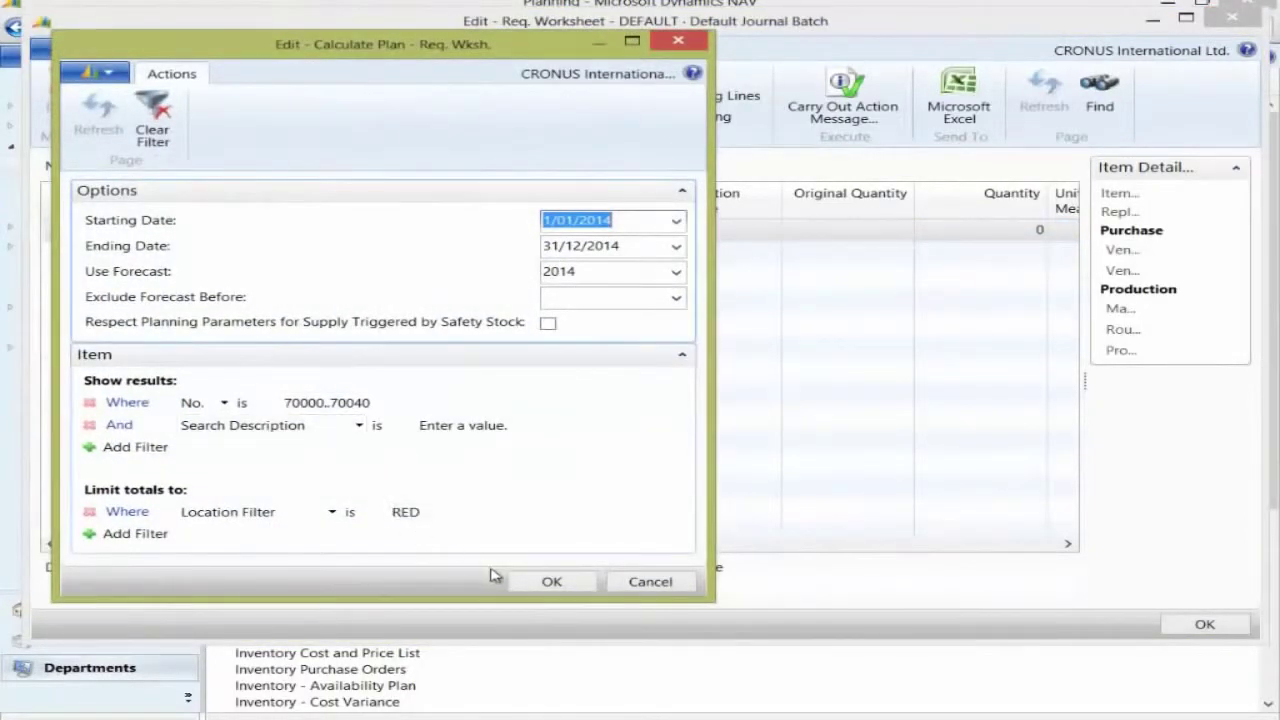
click(551, 583)
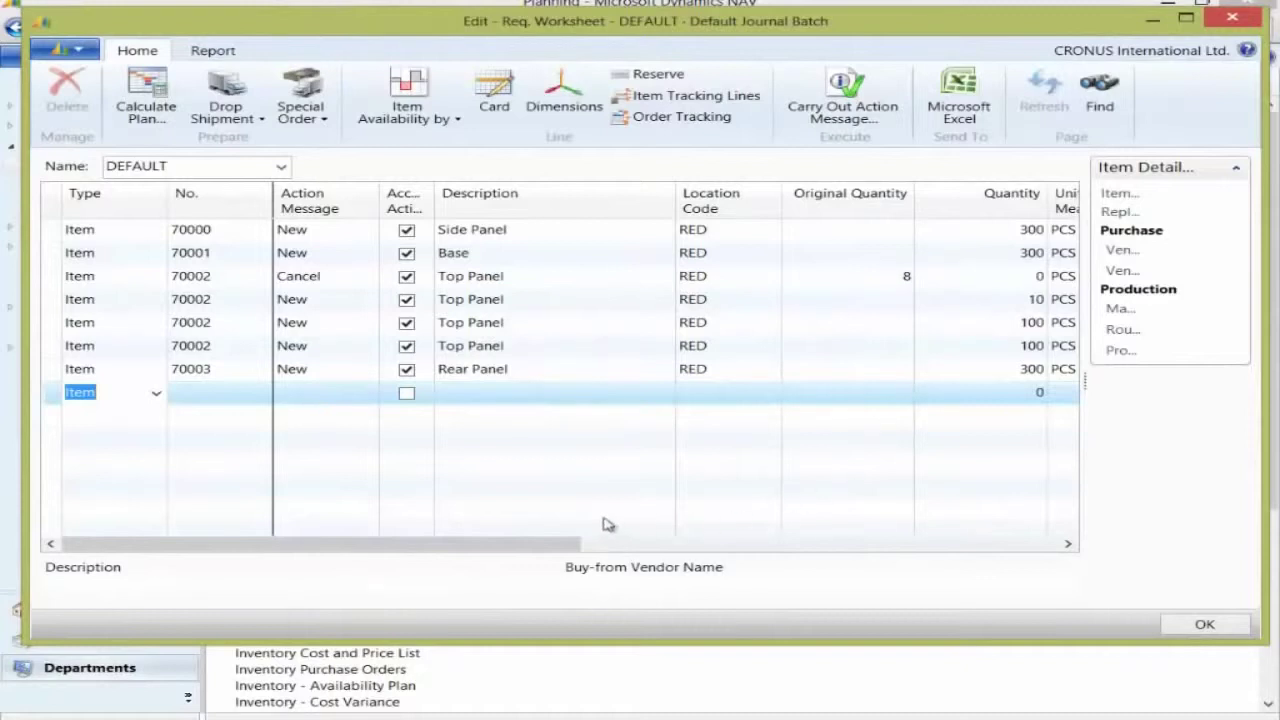
drag(543, 551, 517, 551)
Step: Check the order tracking and untracked planning elements of the first 100 PCS line for item 70002, then return to the worksheet
click(52, 324)
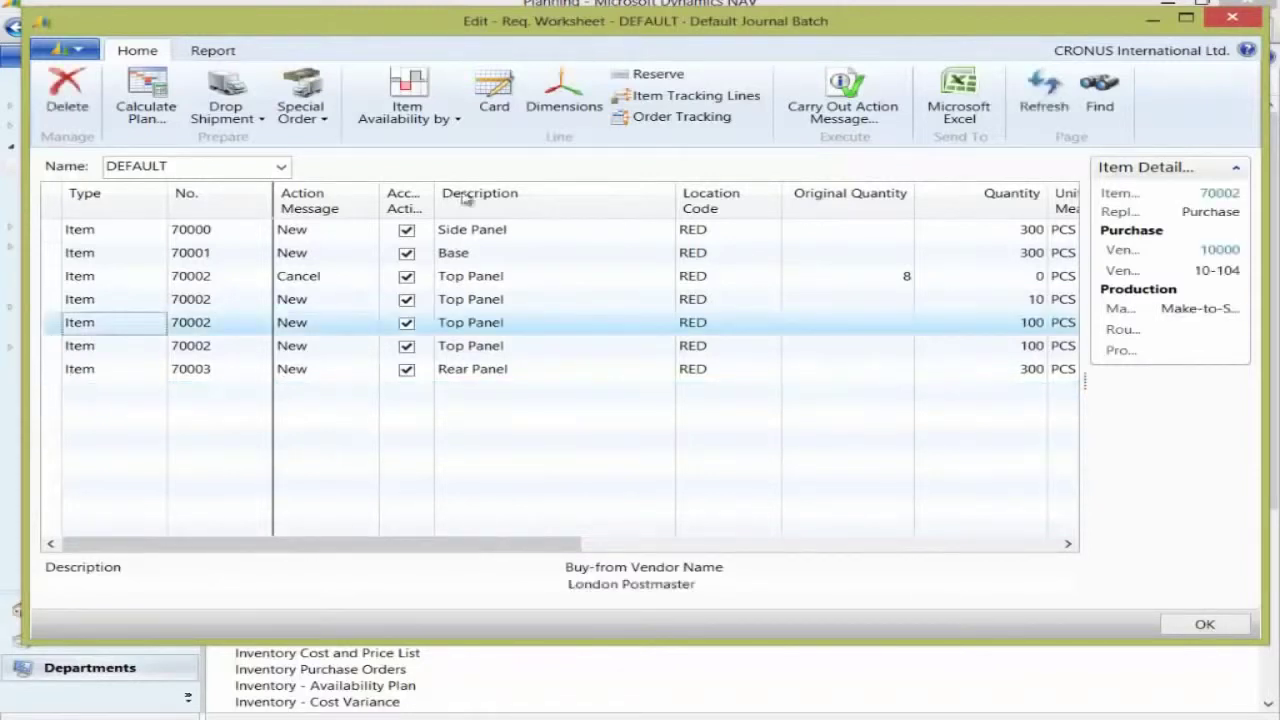
click(684, 118)
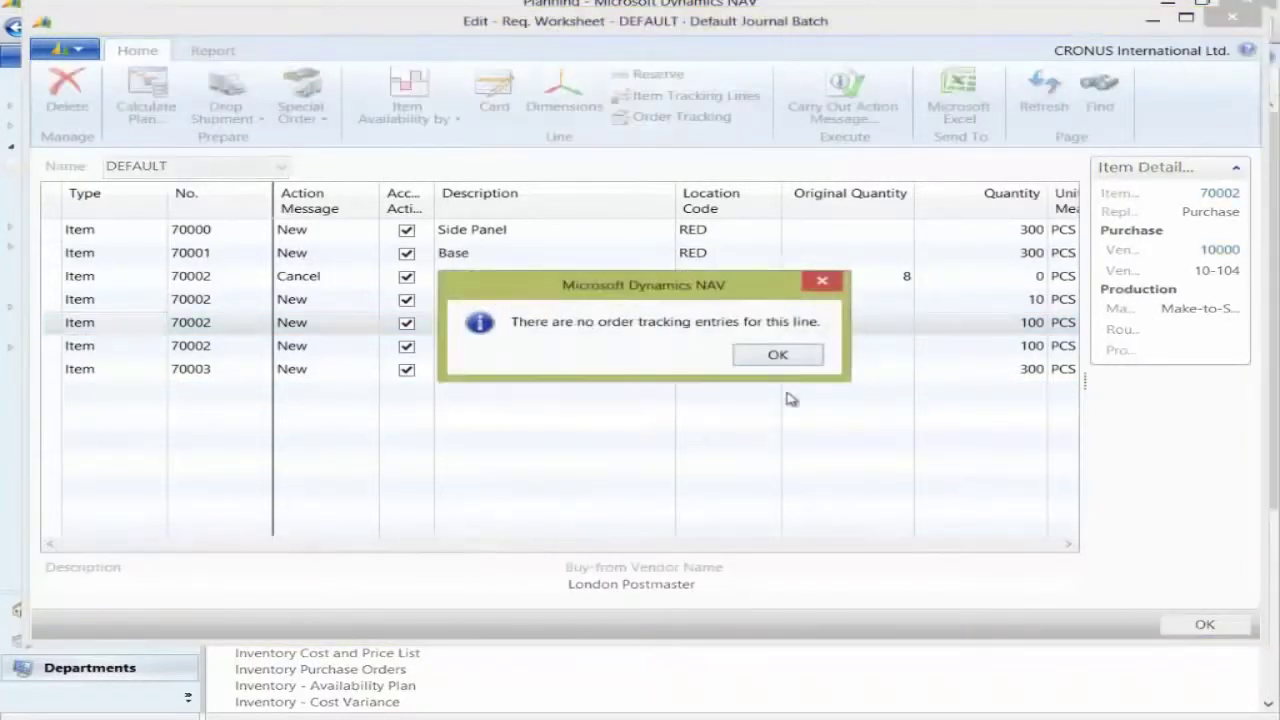
click(777, 355)
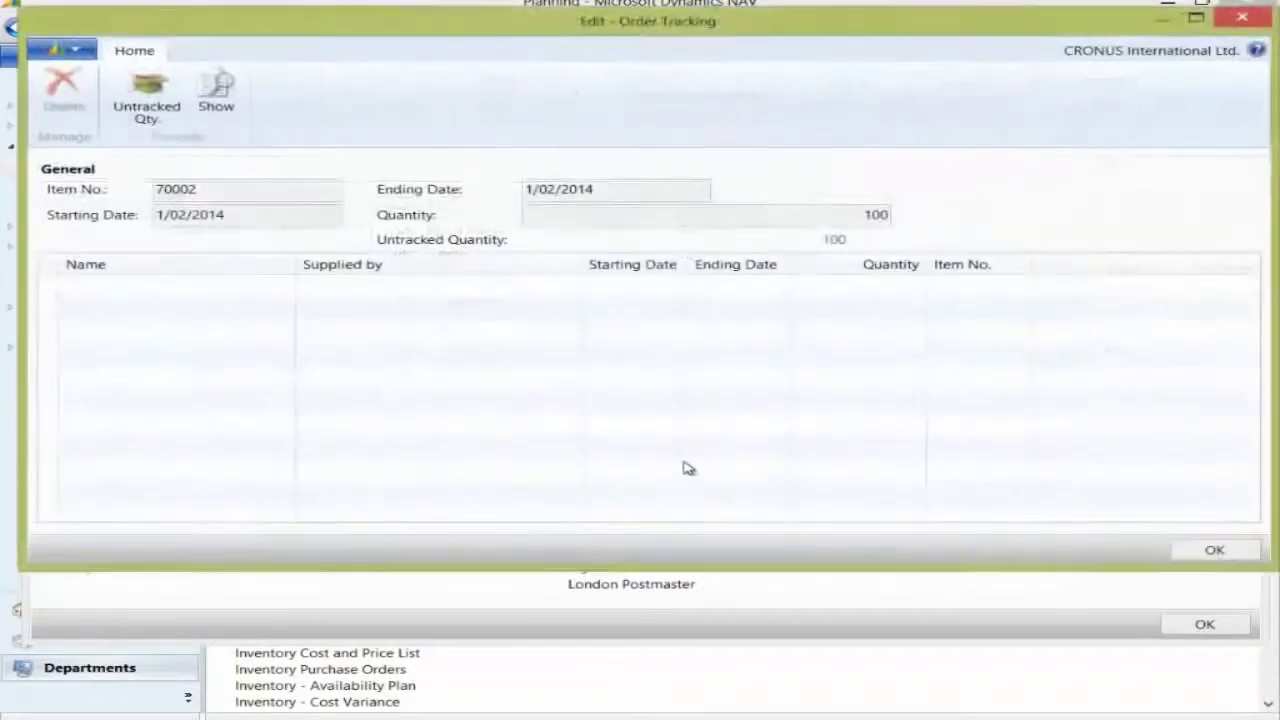
click(836, 242)
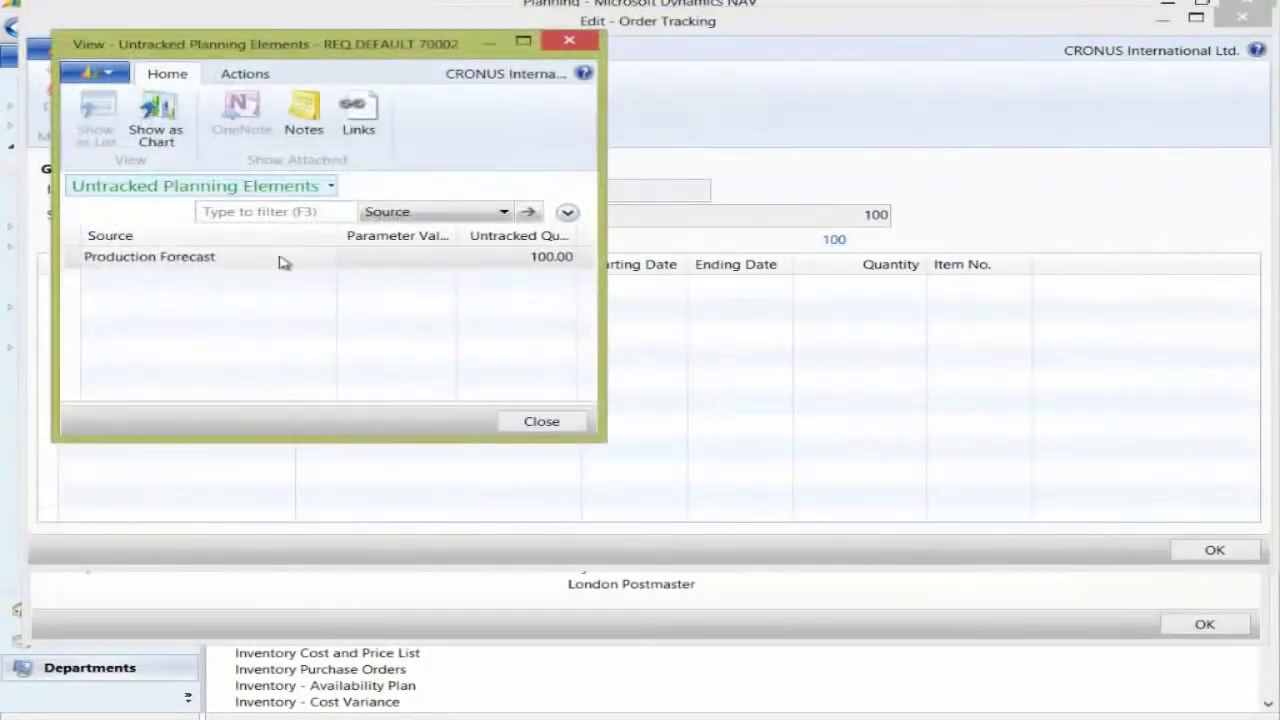
click(541, 422)
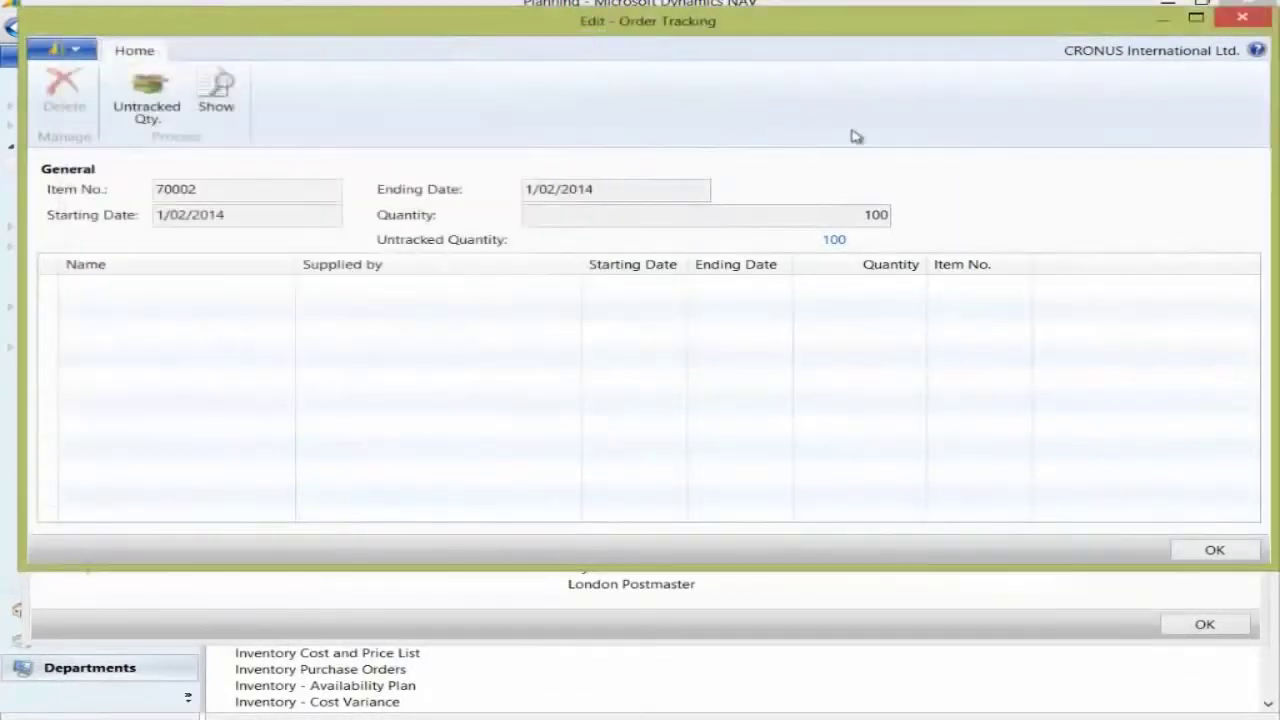
click(1243, 19)
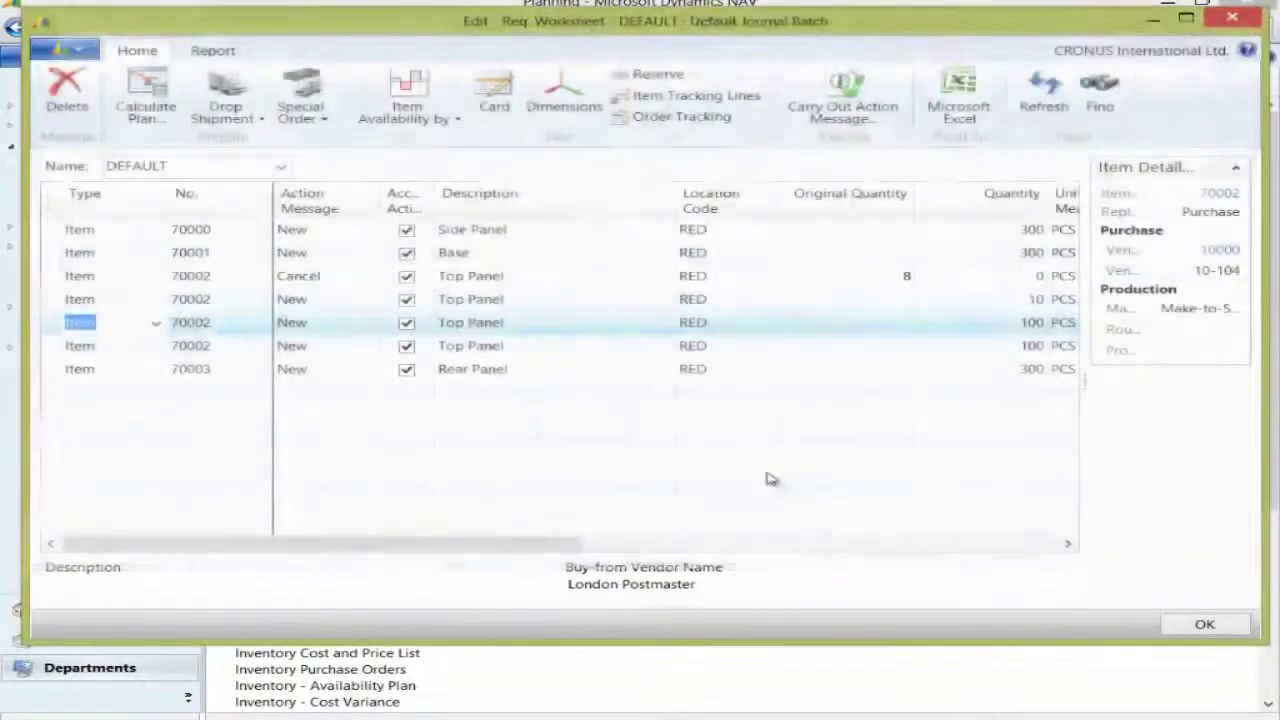